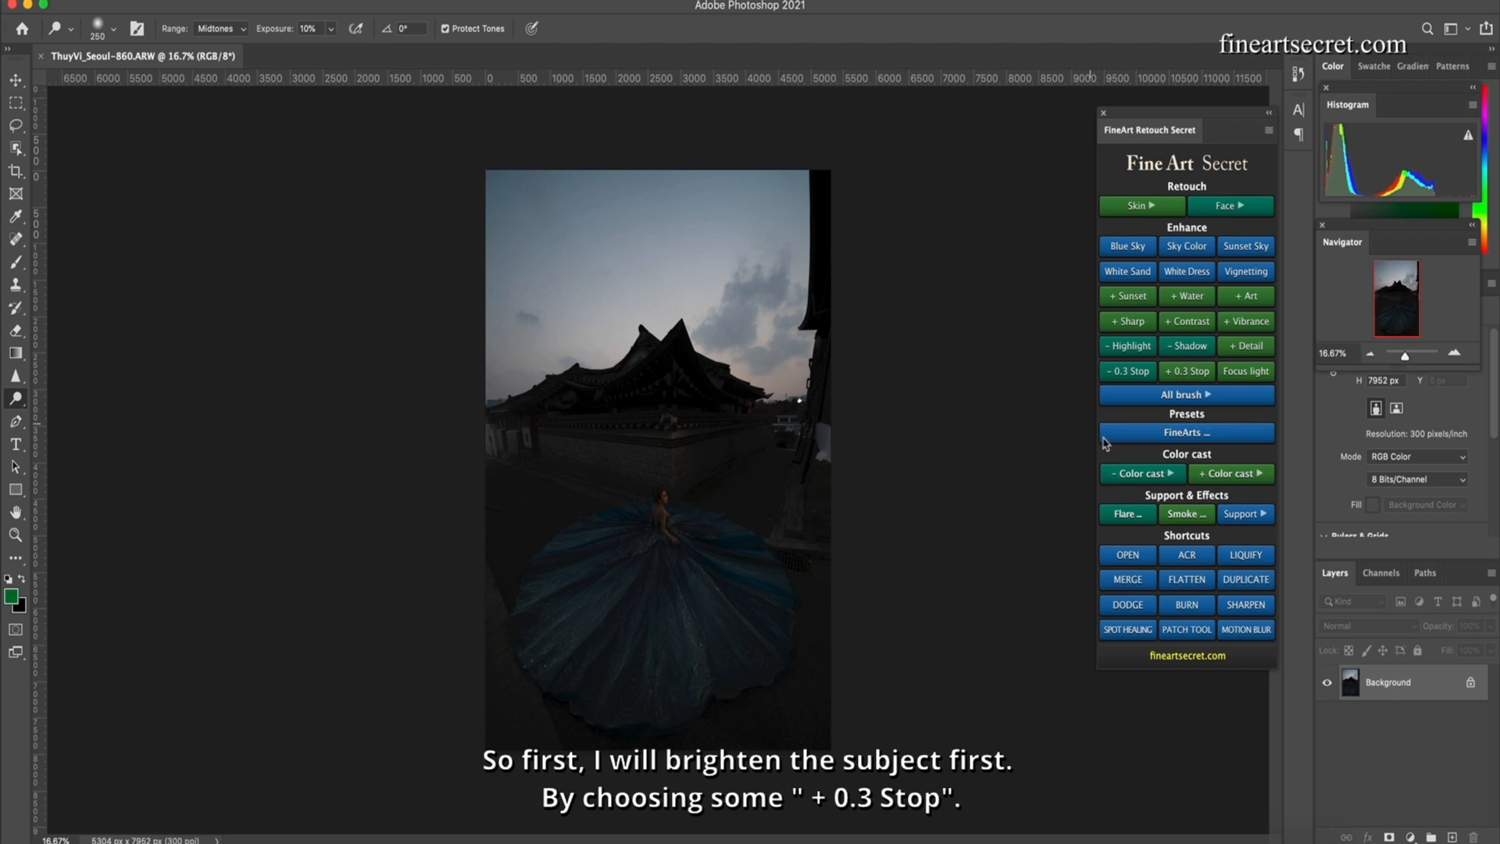
Brighten the dark photo by stacking several +0.3 Stop exposure layers until the subject looks bright
click(1180, 373)
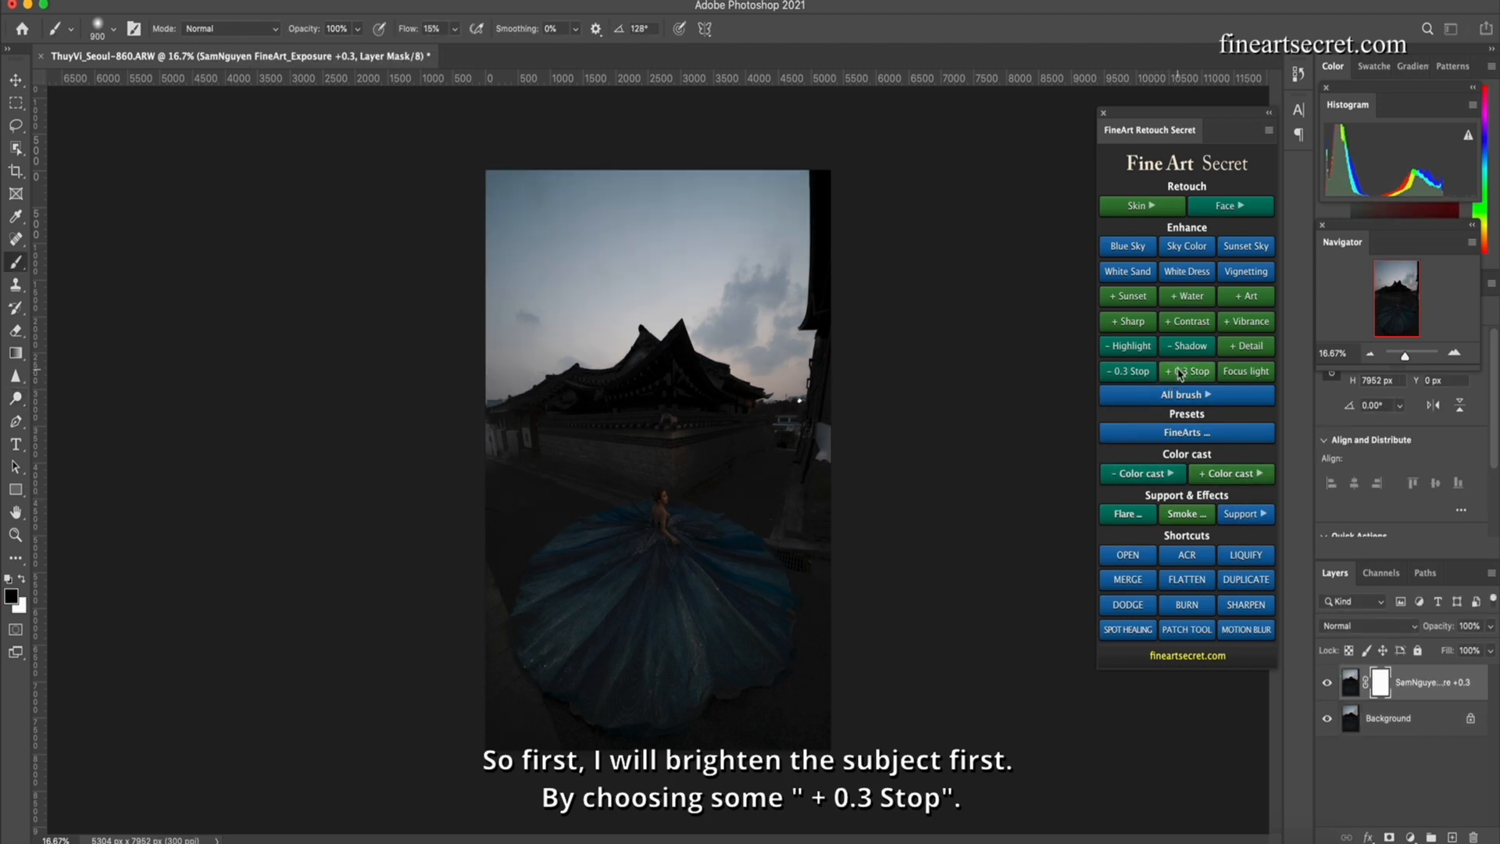
click(1180, 372)
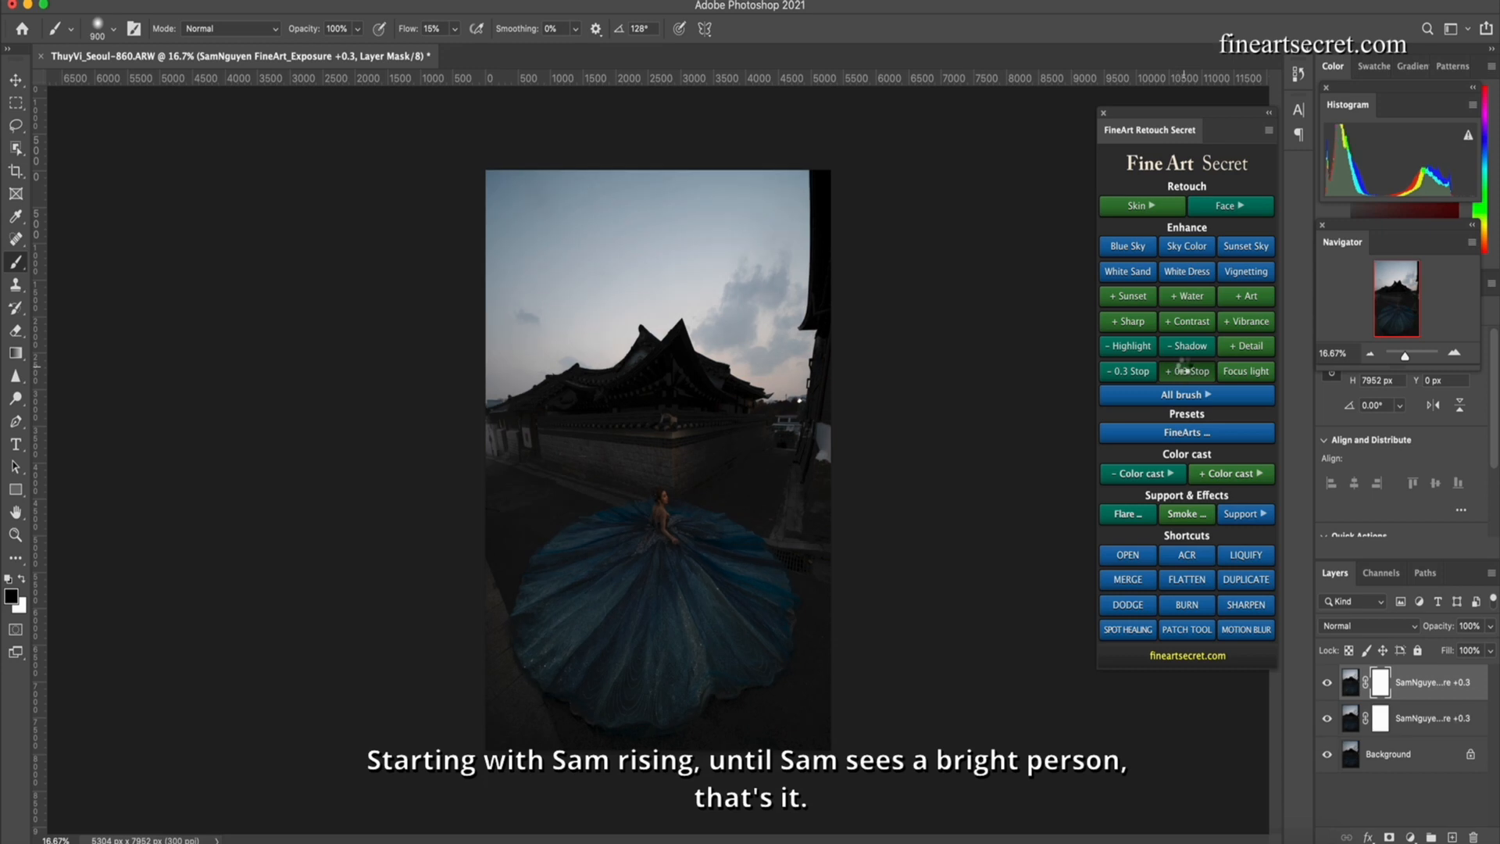
click(1182, 369)
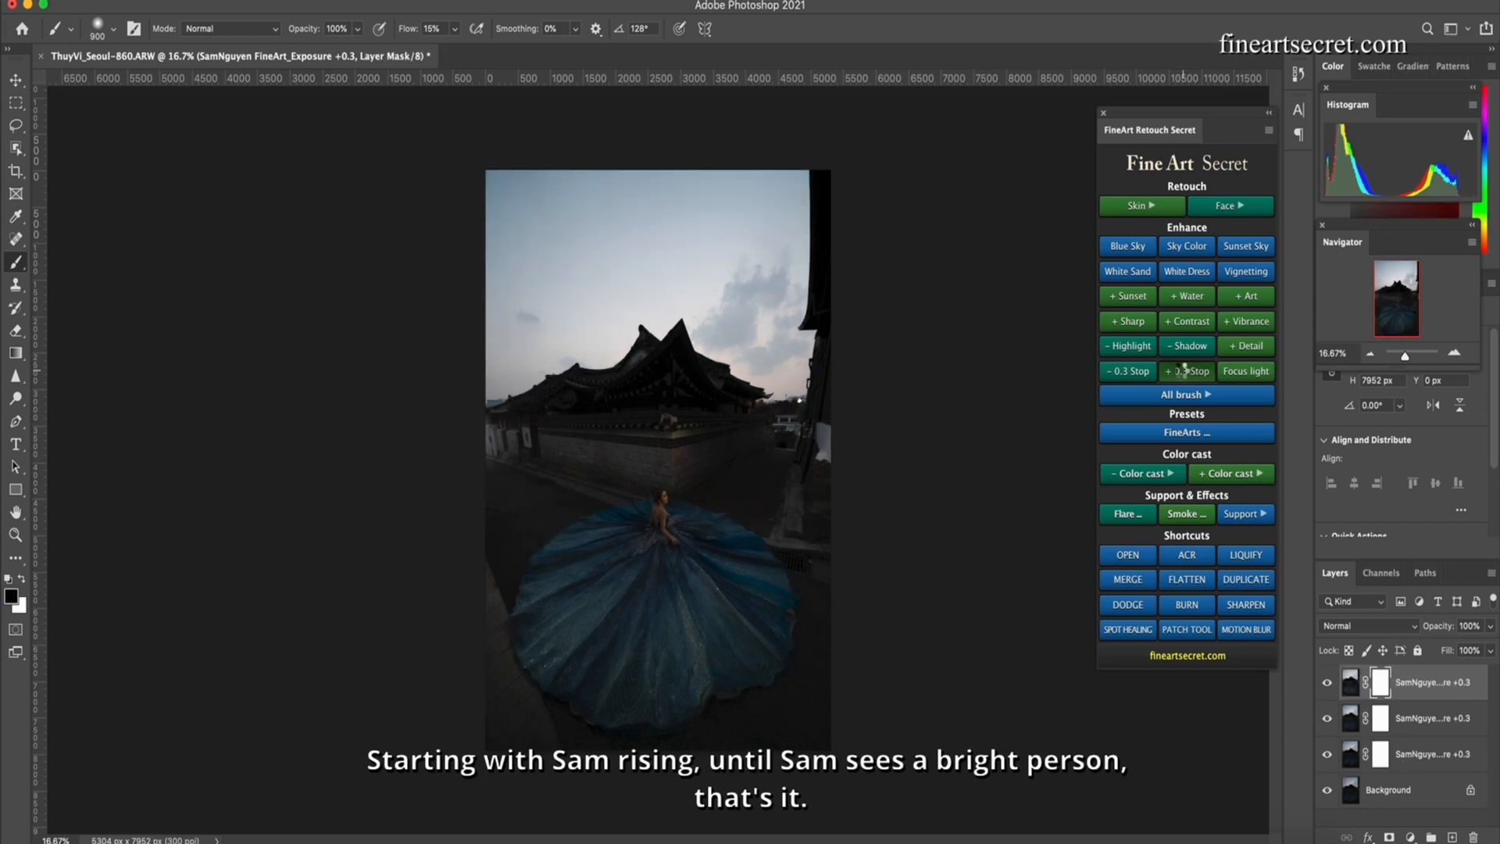
click(1185, 371)
click(1178, 372)
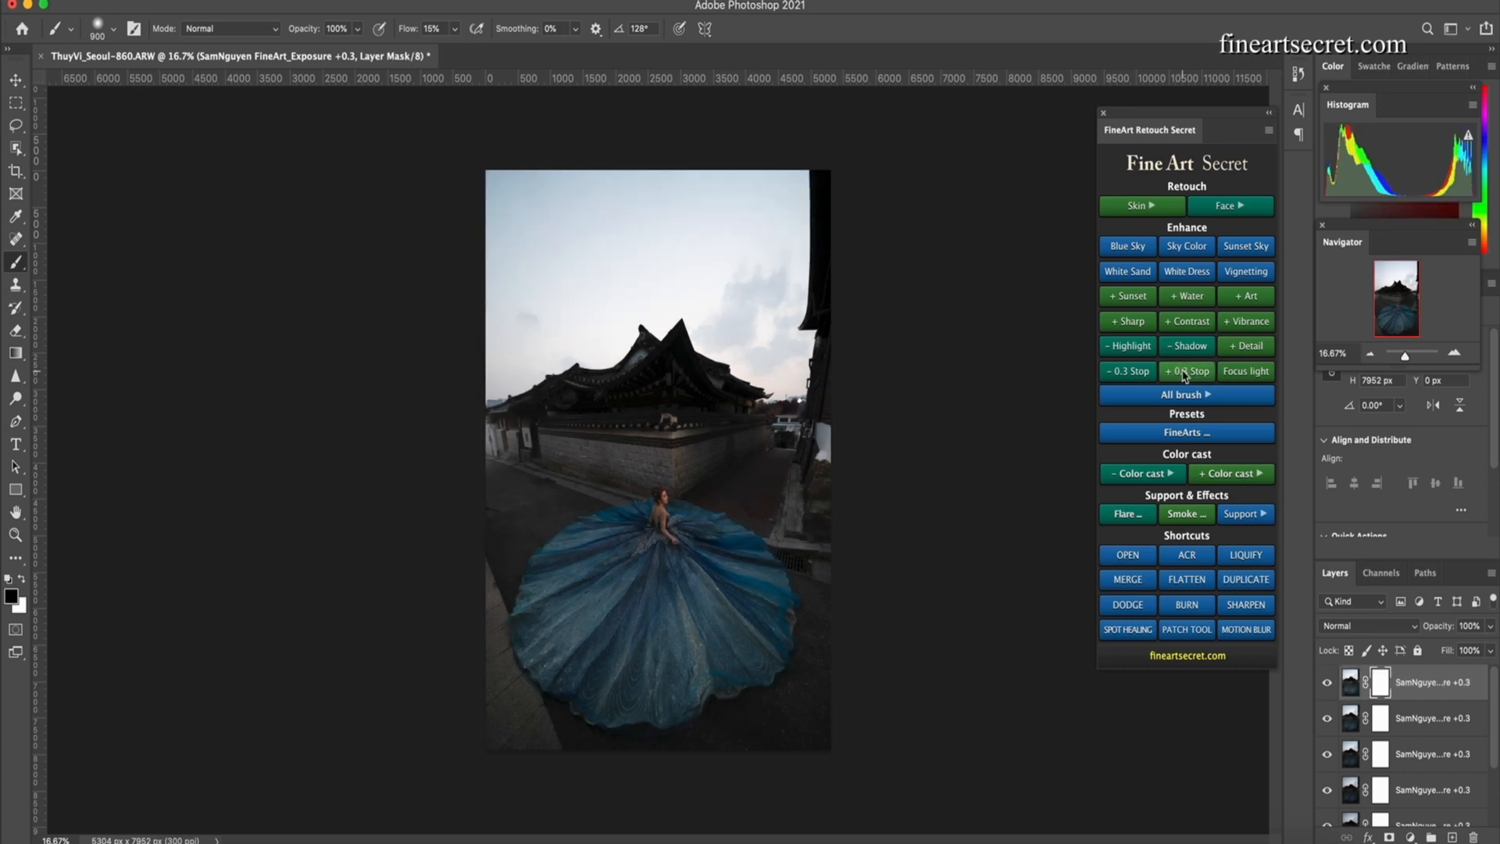
click(1185, 374)
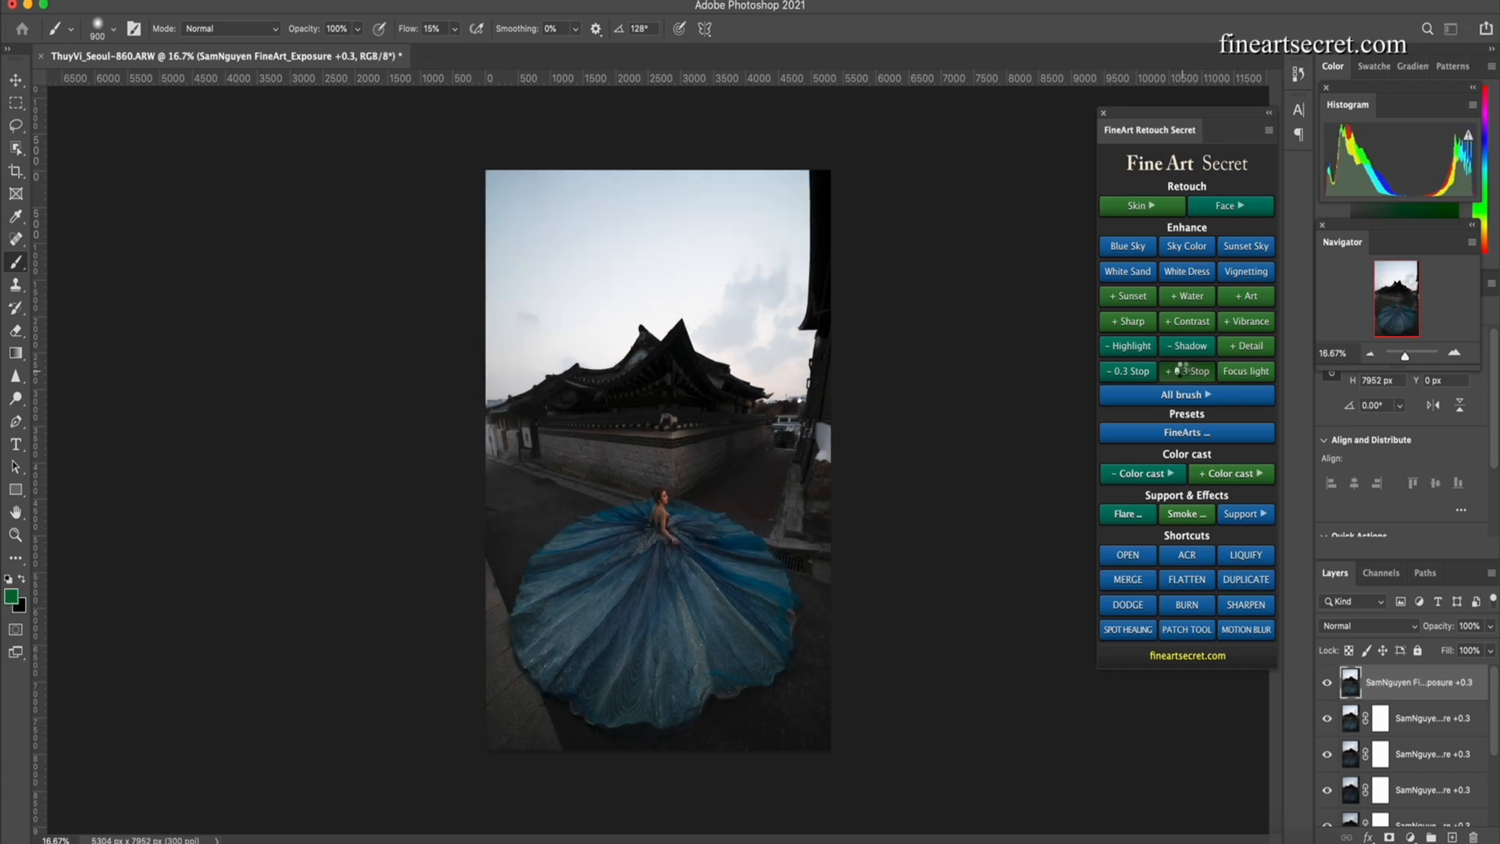
click(1186, 369)
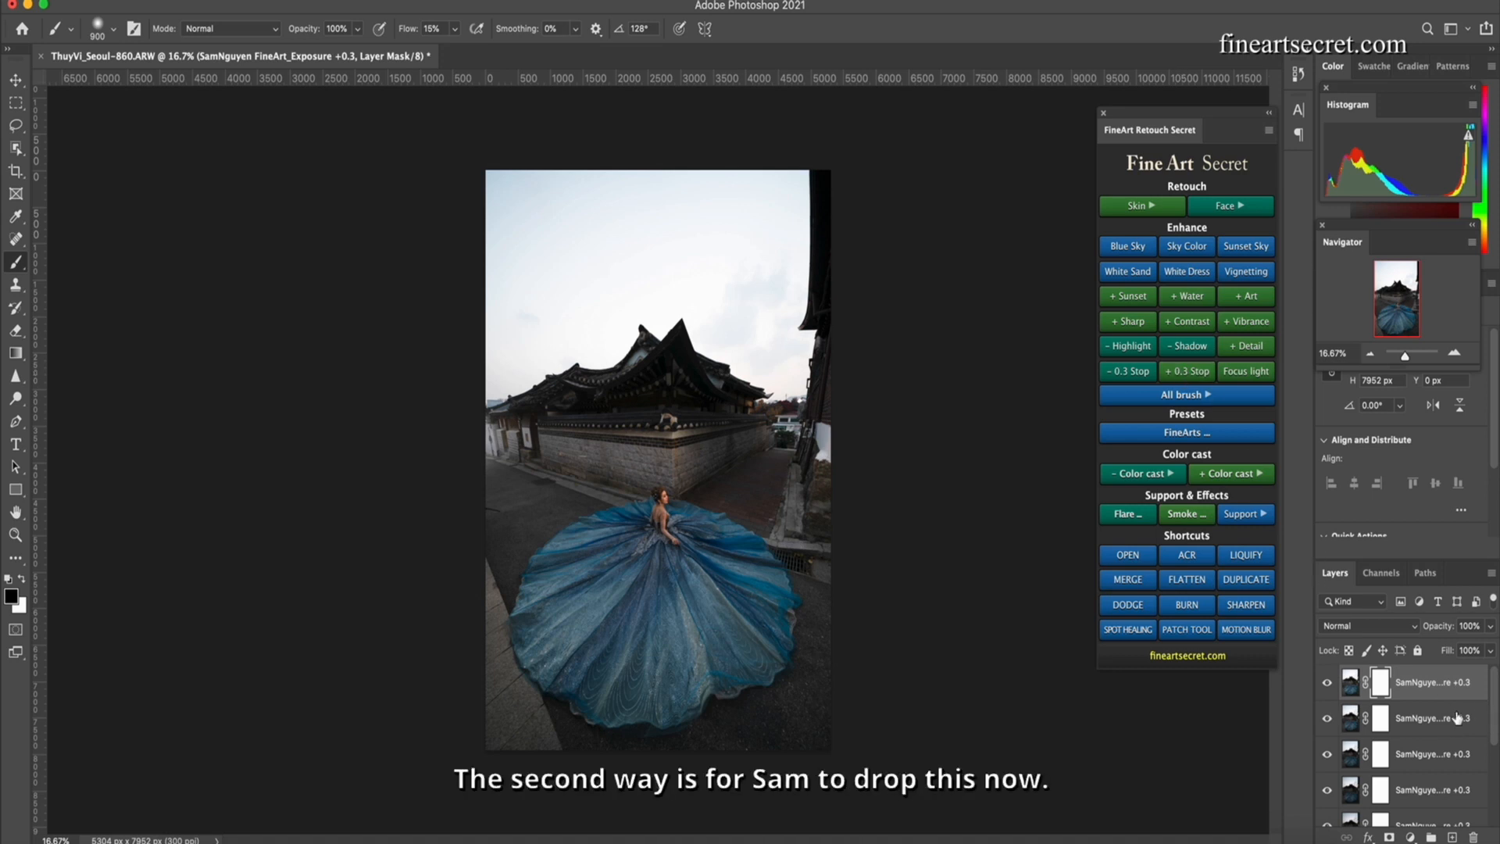
Delete all the +0.3 Stop exposure layers, leaving only the Background layer
key(Delete)
key(Delete)
key(Delete)
key(Delete)
key(Delete)
key(Delete)
key(Delete)
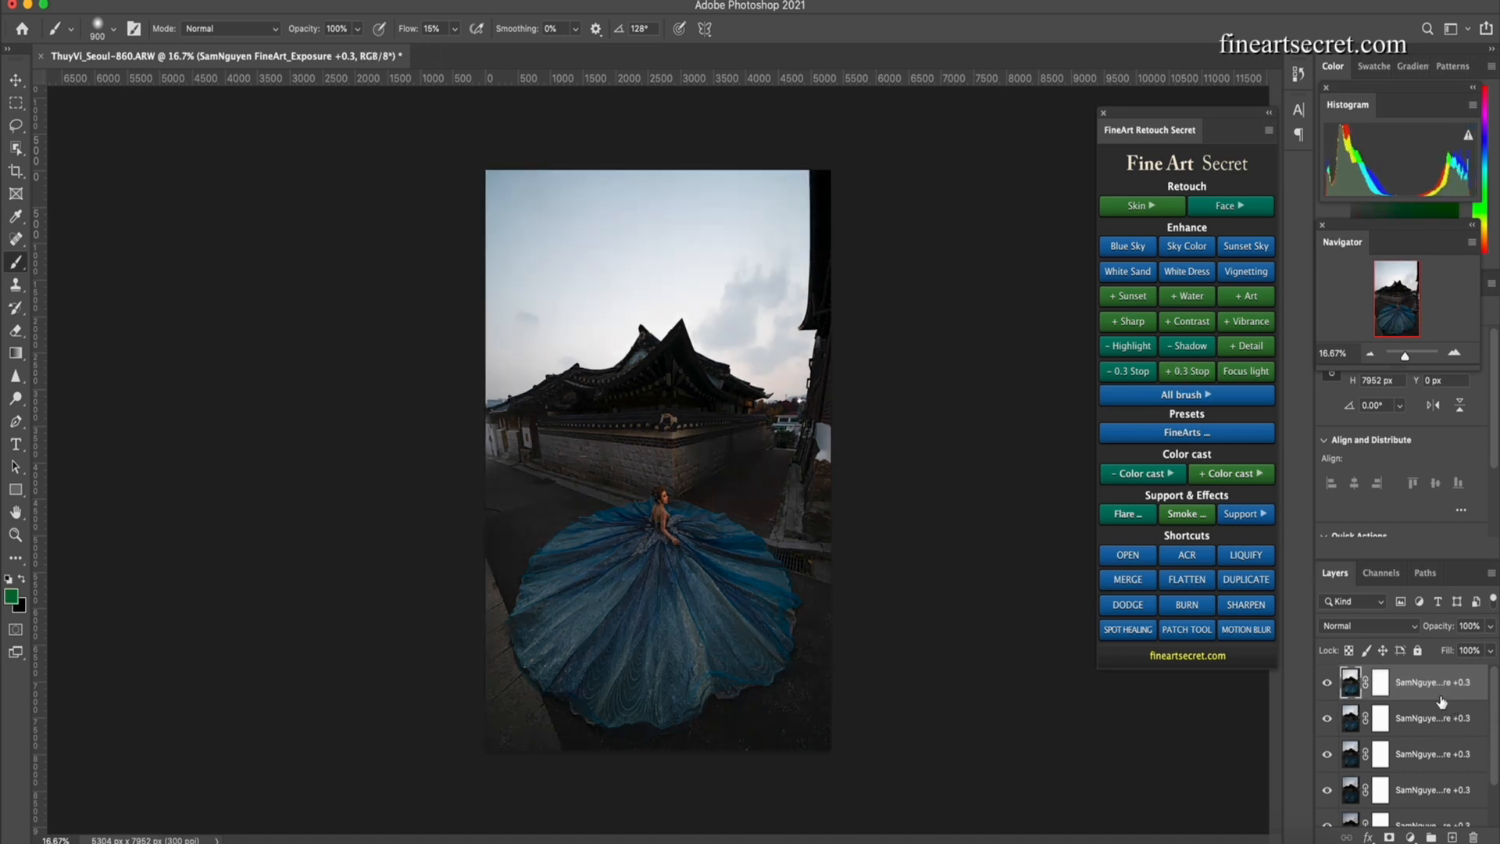
key(Delete)
key(Delete)
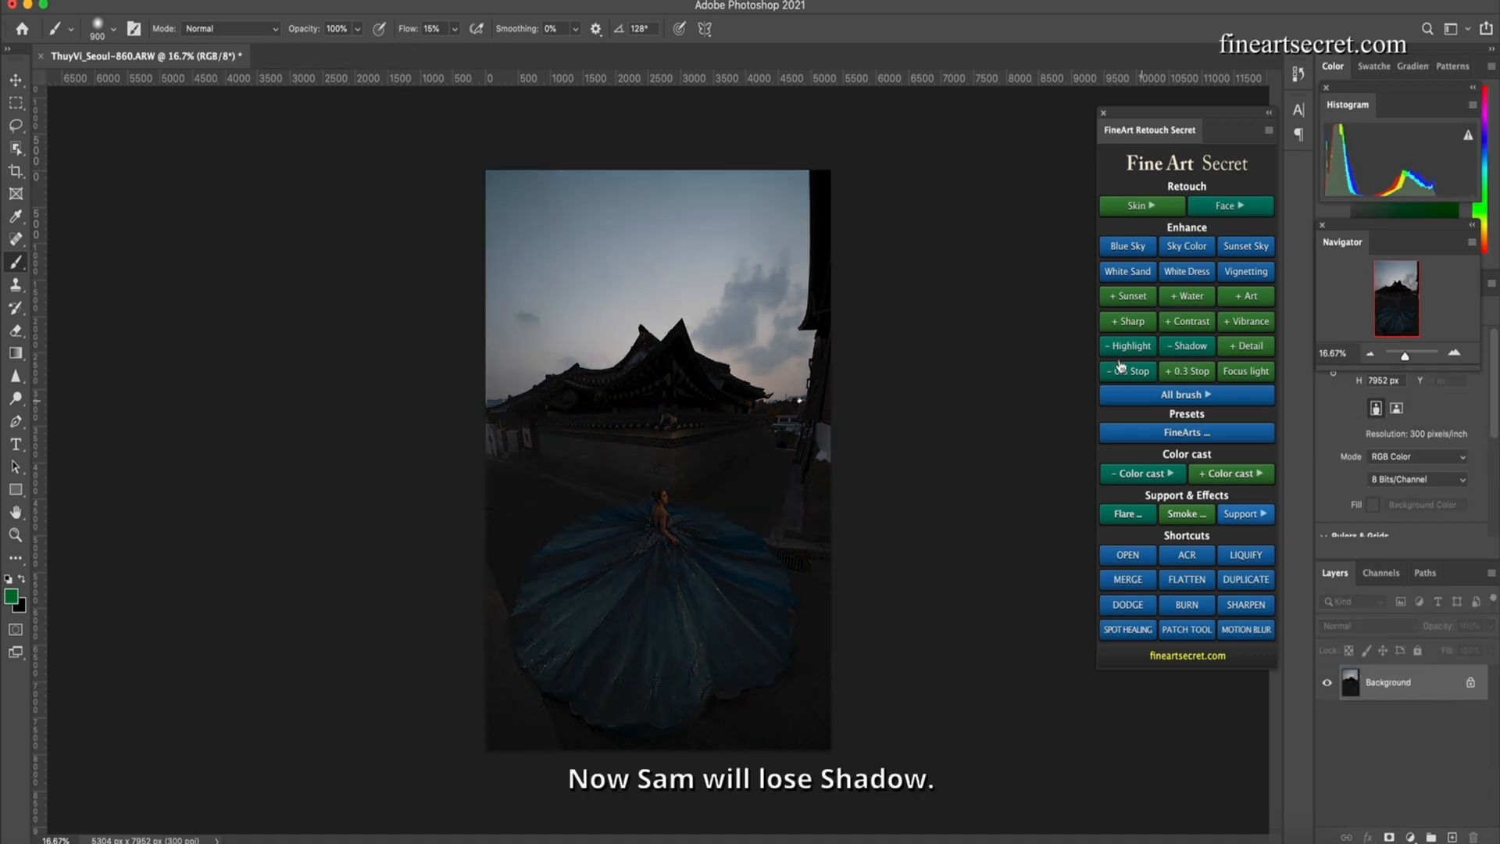
Add a - Shadow layer to lift the dark areas and compare the photo with and without it
click(1176, 346)
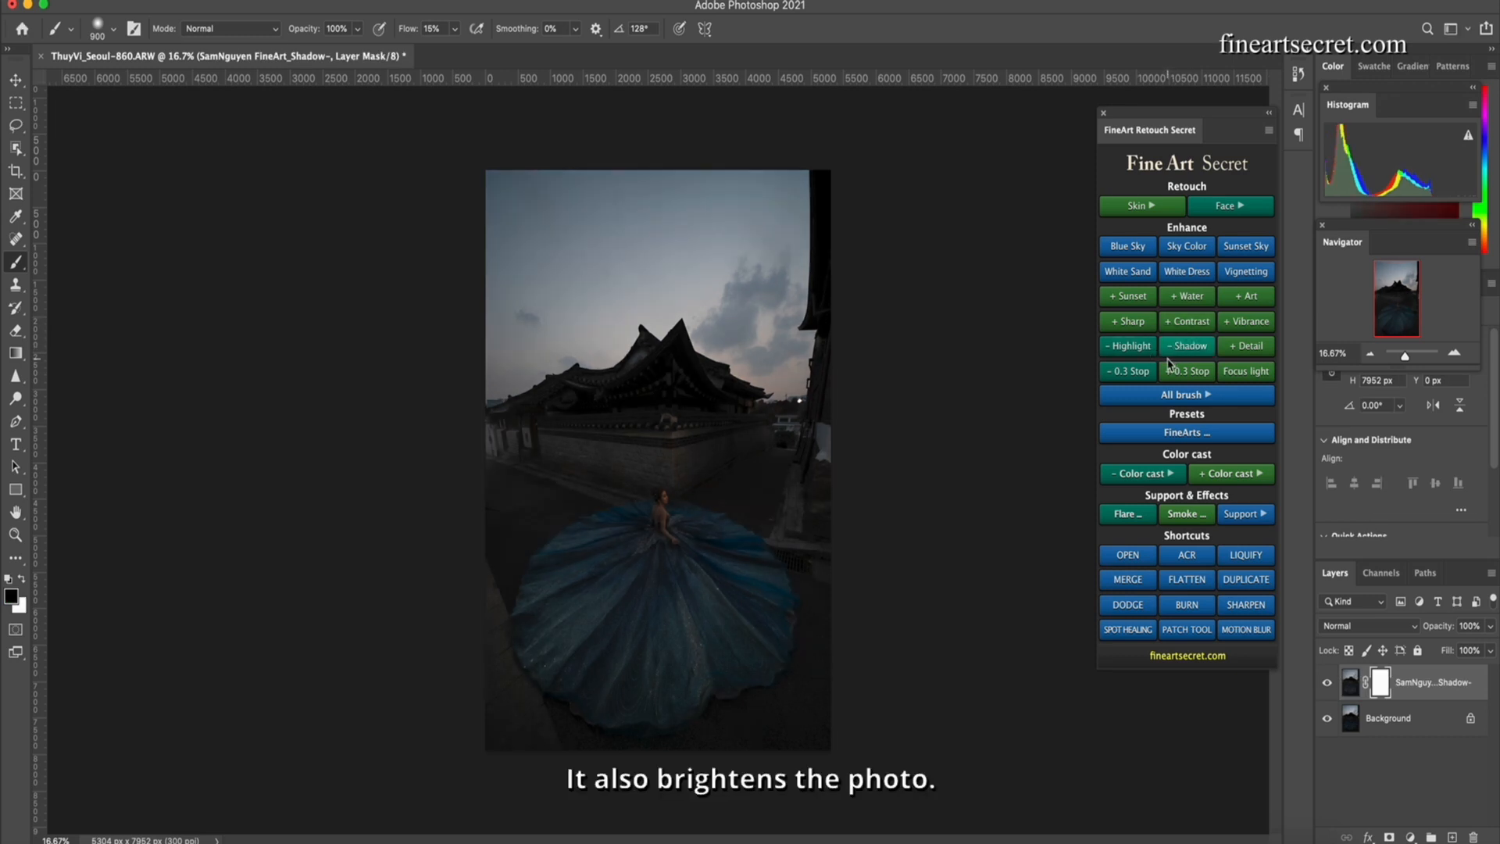
click(1328, 684)
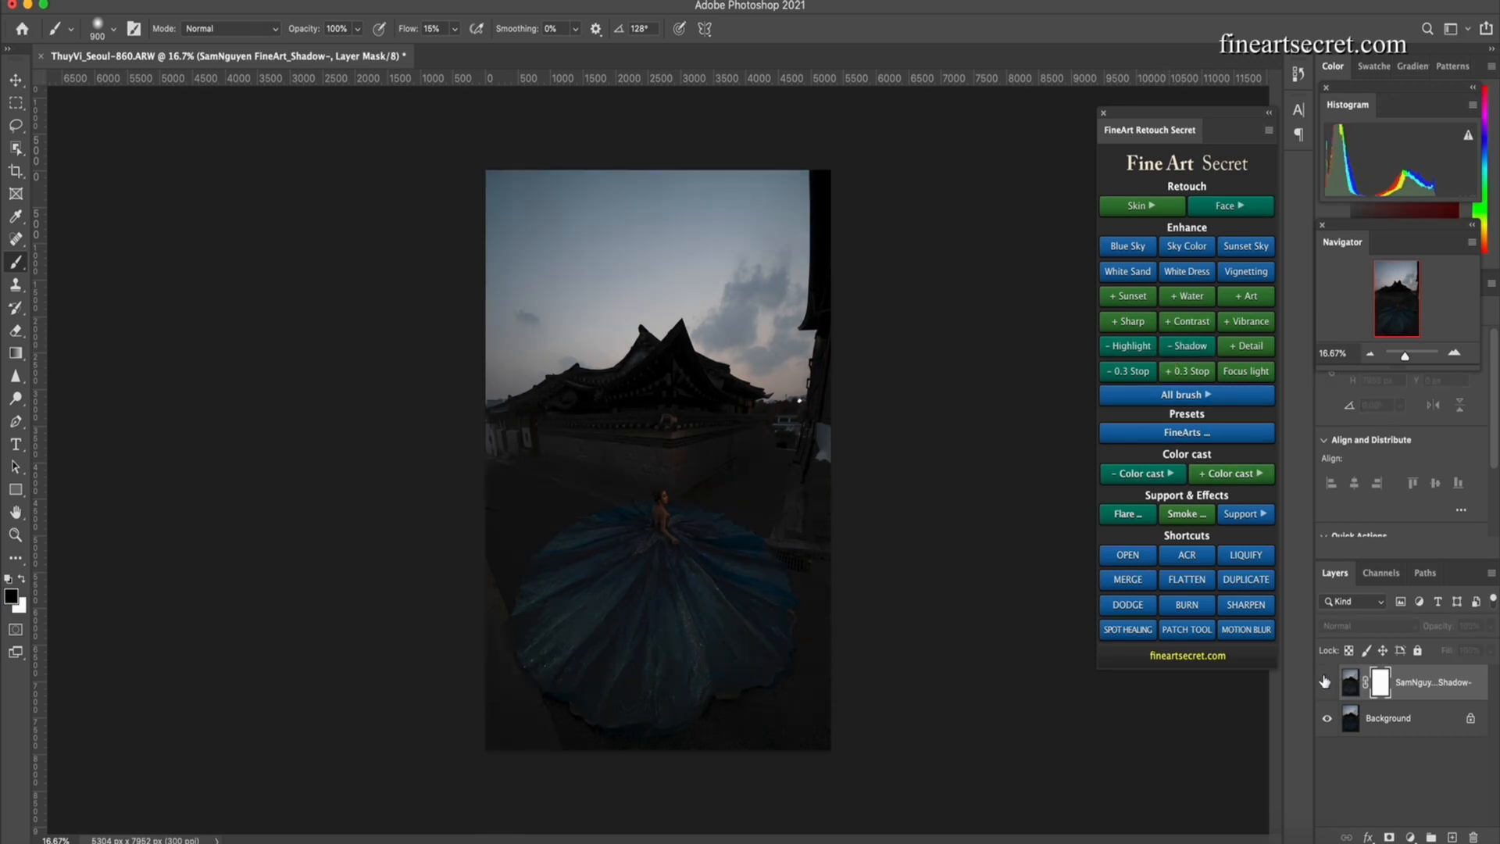
click(1328, 683)
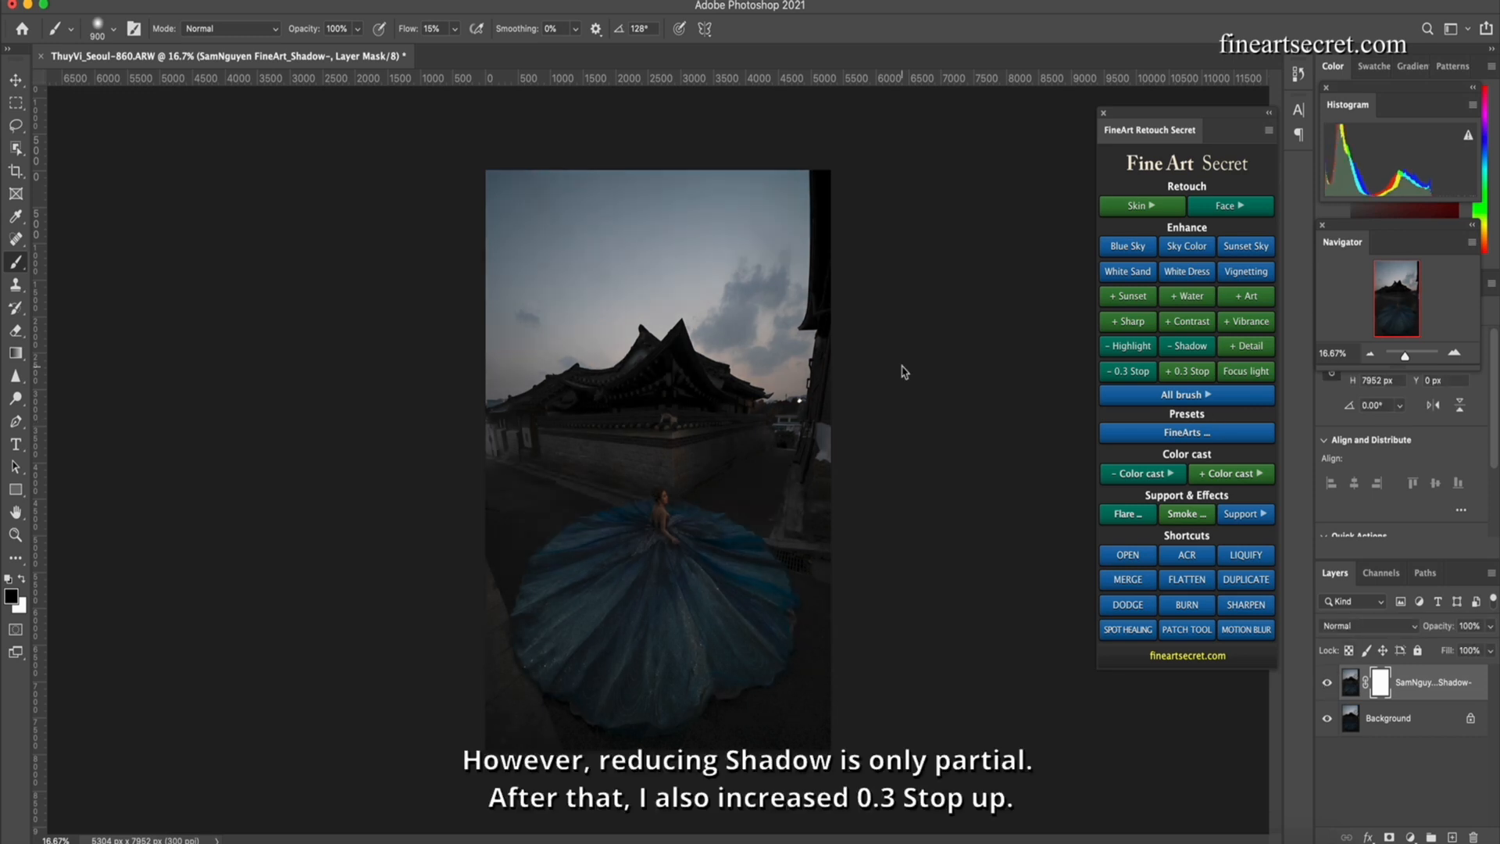
Stack several +0.3 Stop exposure layers above the shadow layer to brighten the subject and building
click(1180, 374)
click(1180, 373)
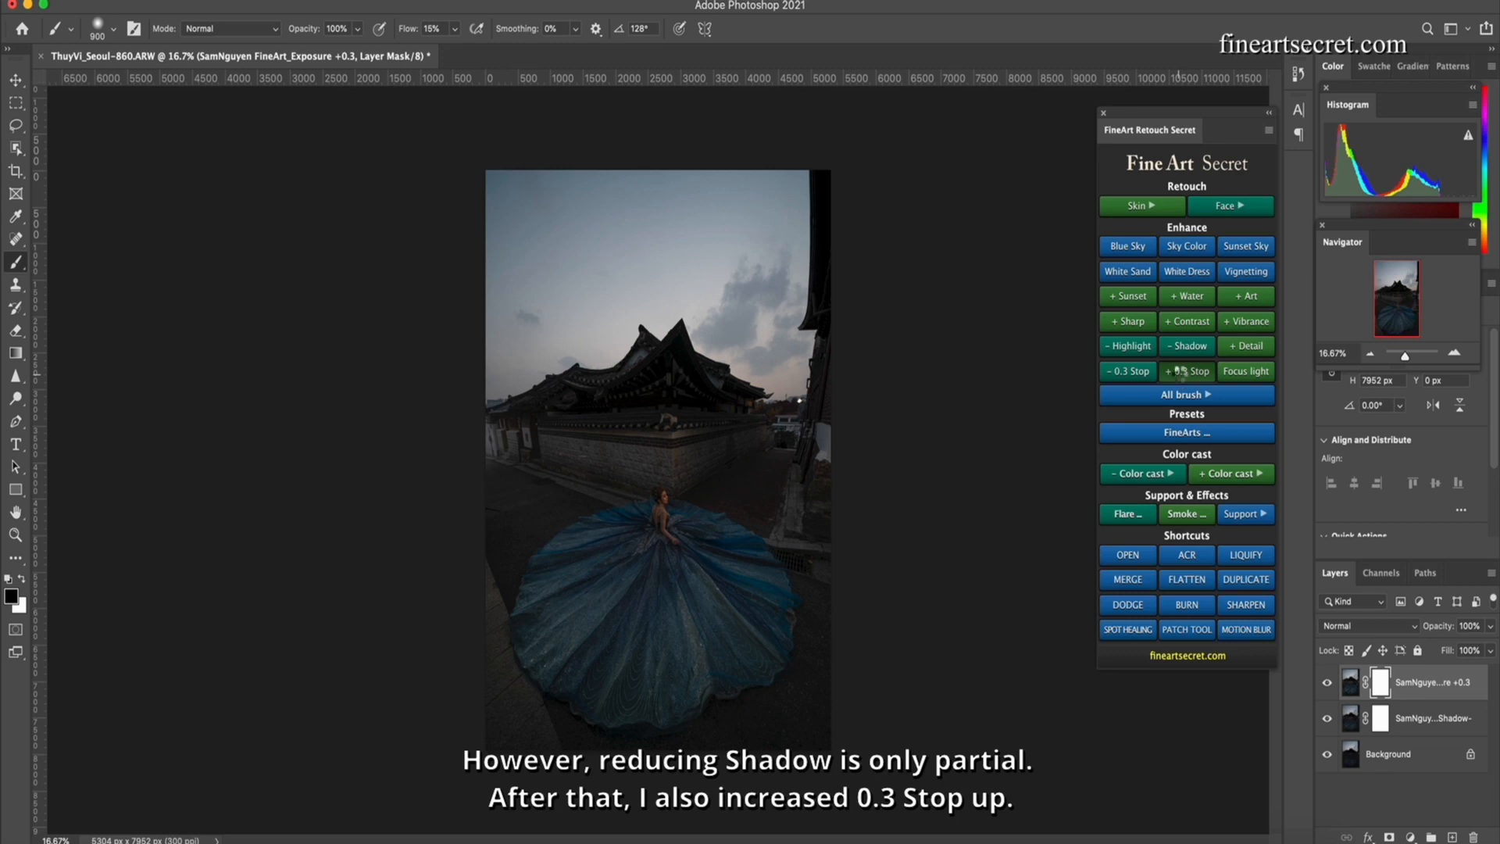
click(1181, 375)
click(1188, 376)
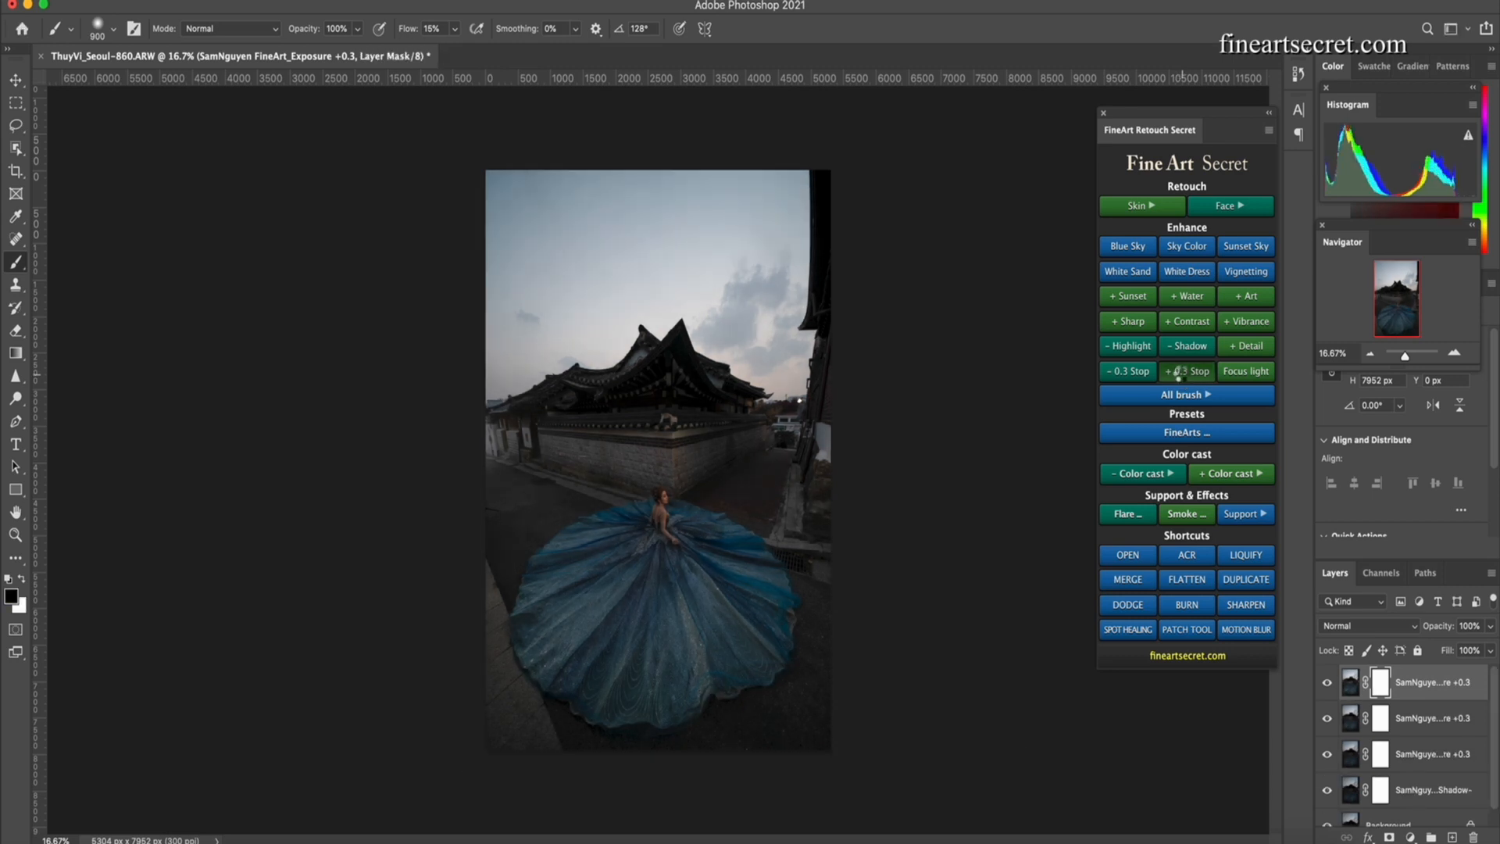
click(1189, 373)
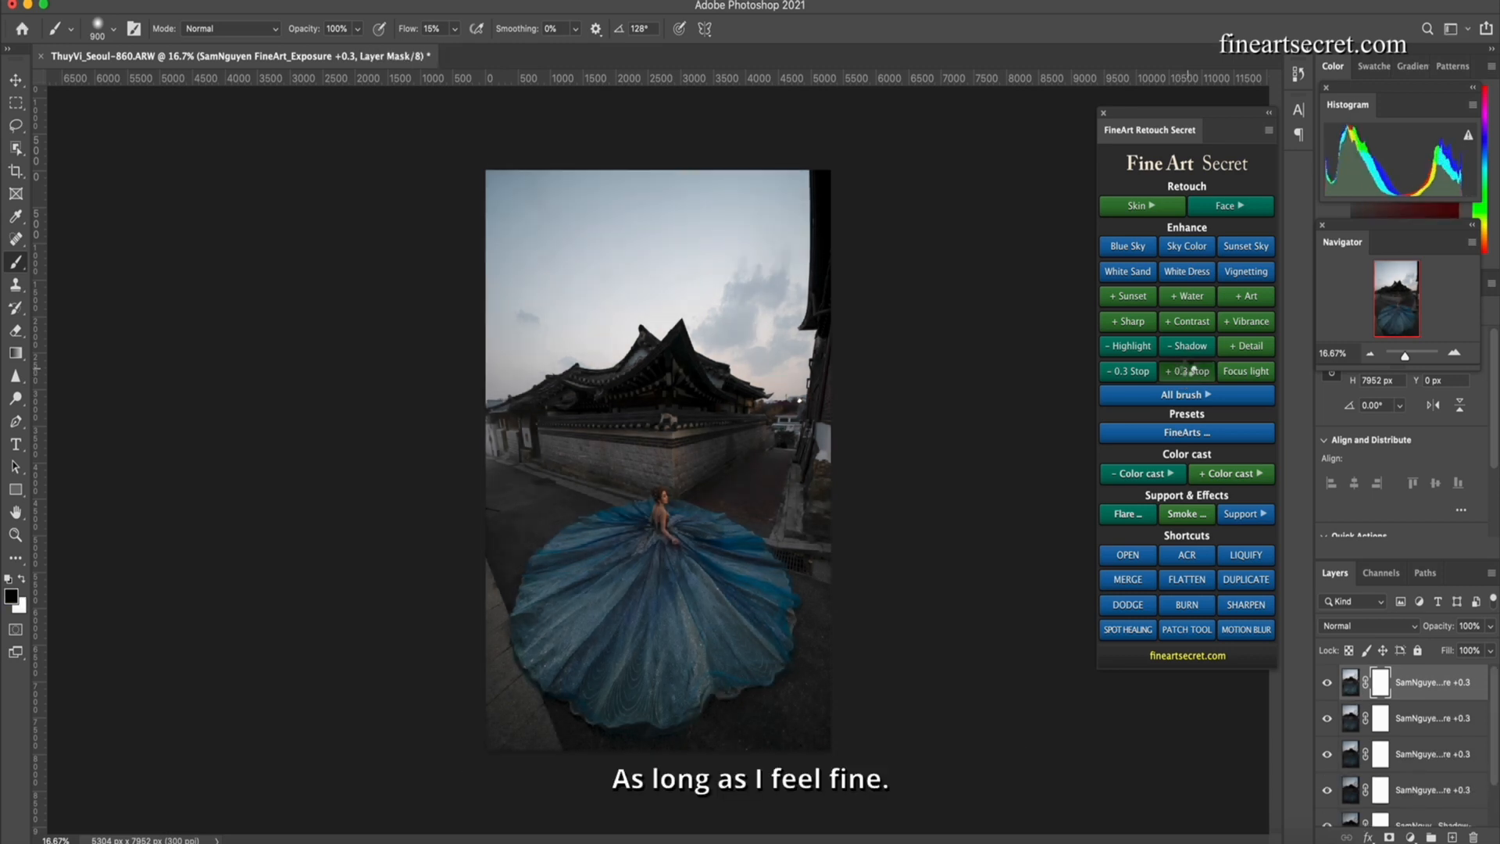
click(1189, 376)
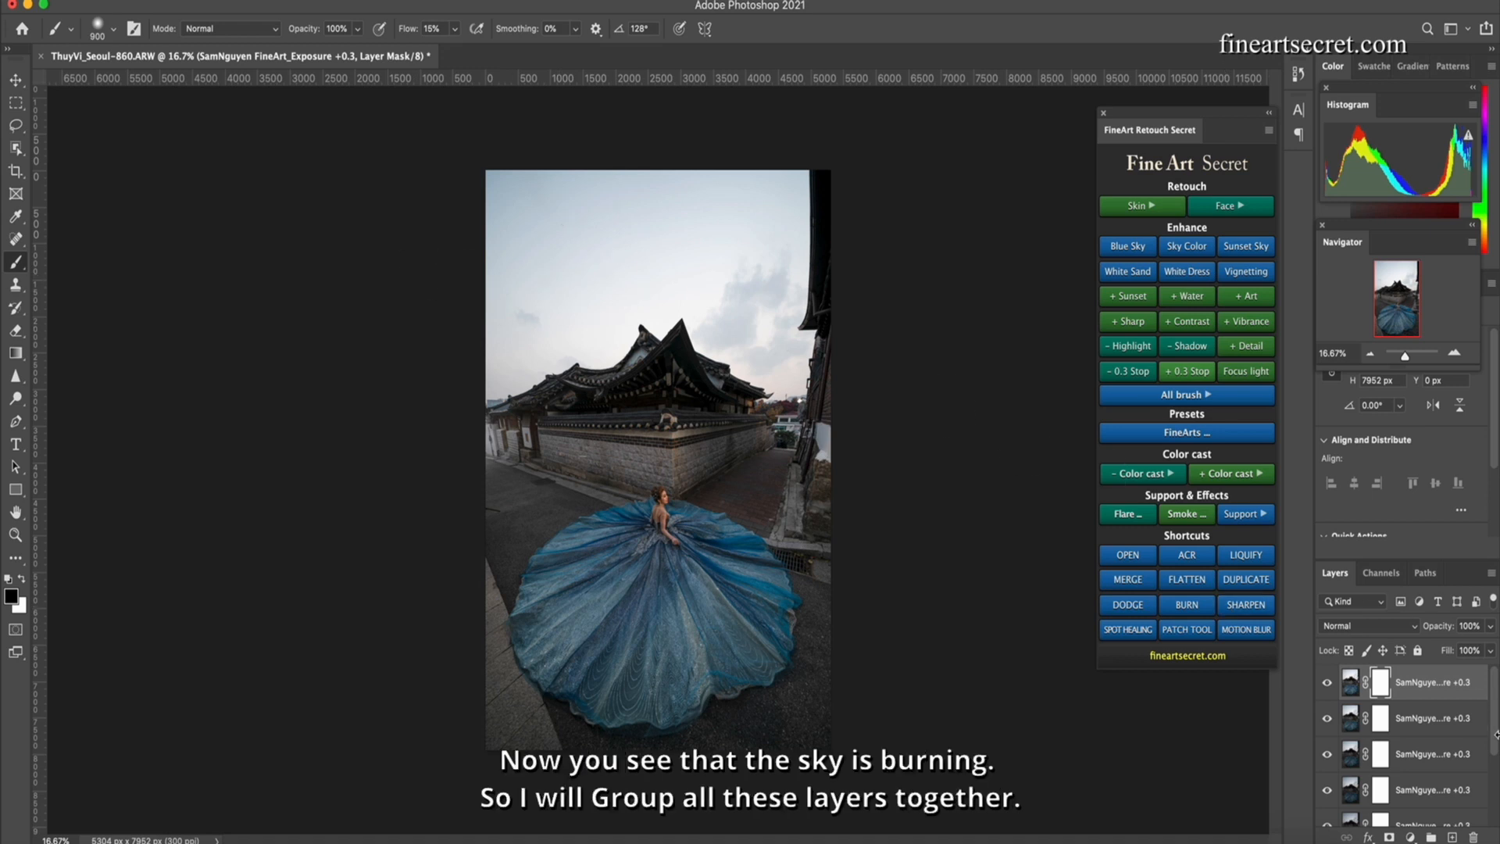
Group all the exposure and shadow layers above the Background and add a layer mask to the group
scroll(1493, 745, down, 2)
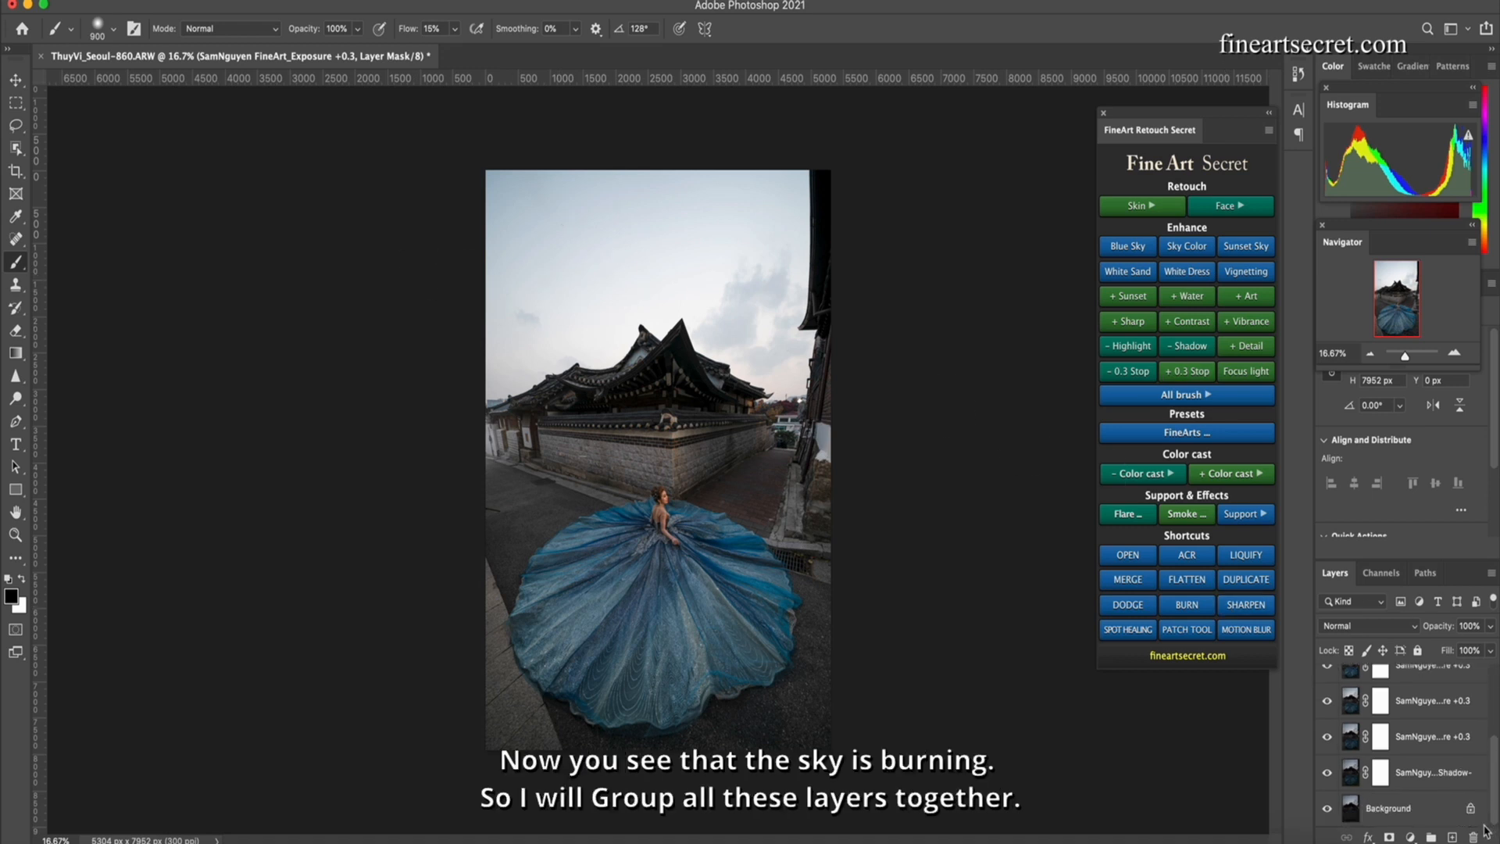
shift+click(1455, 777)
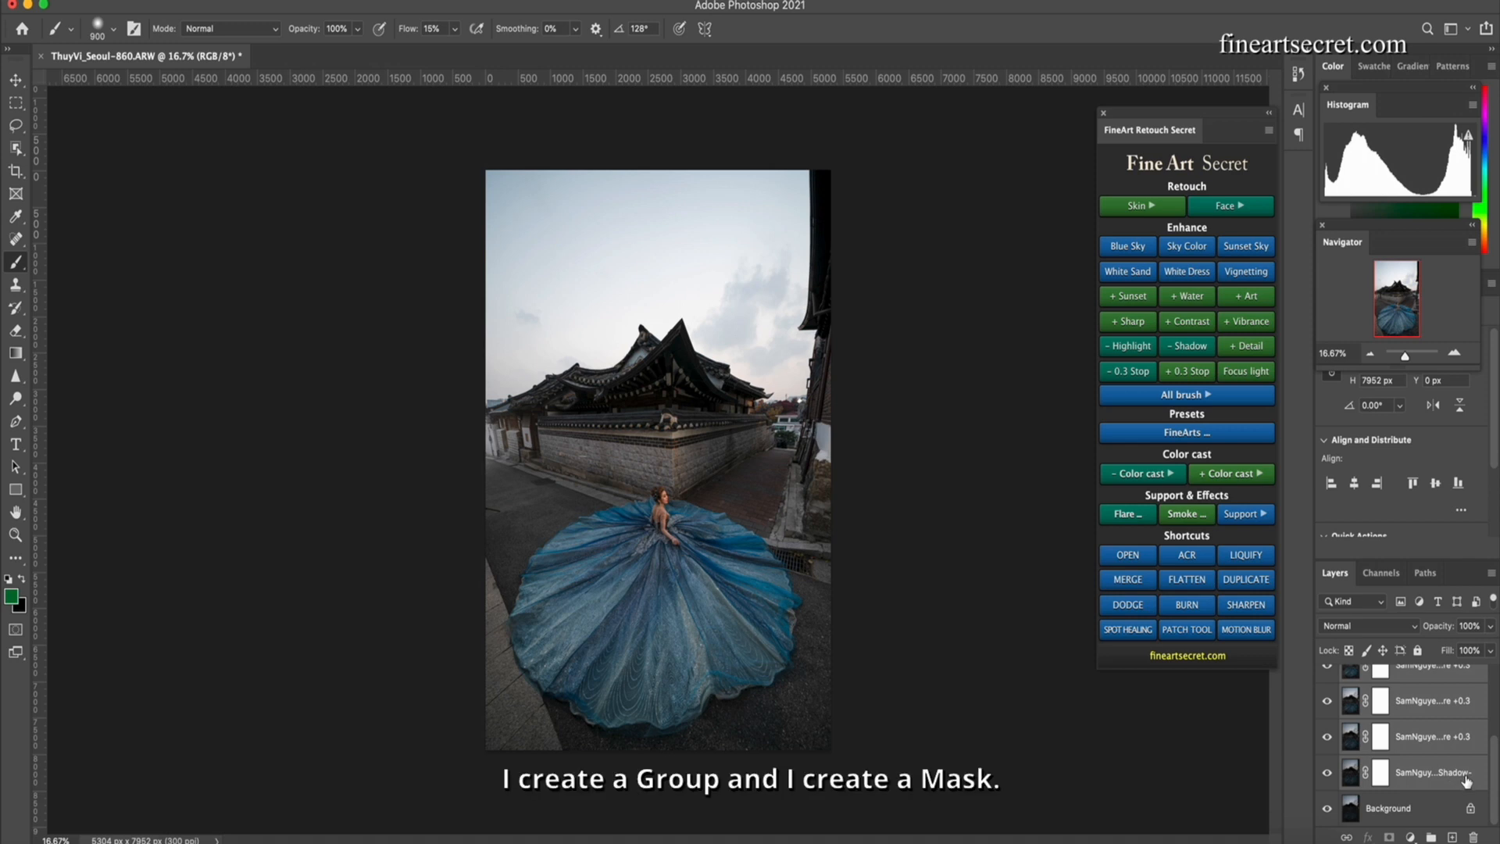
key(ctrl+g)
click(1388, 837)
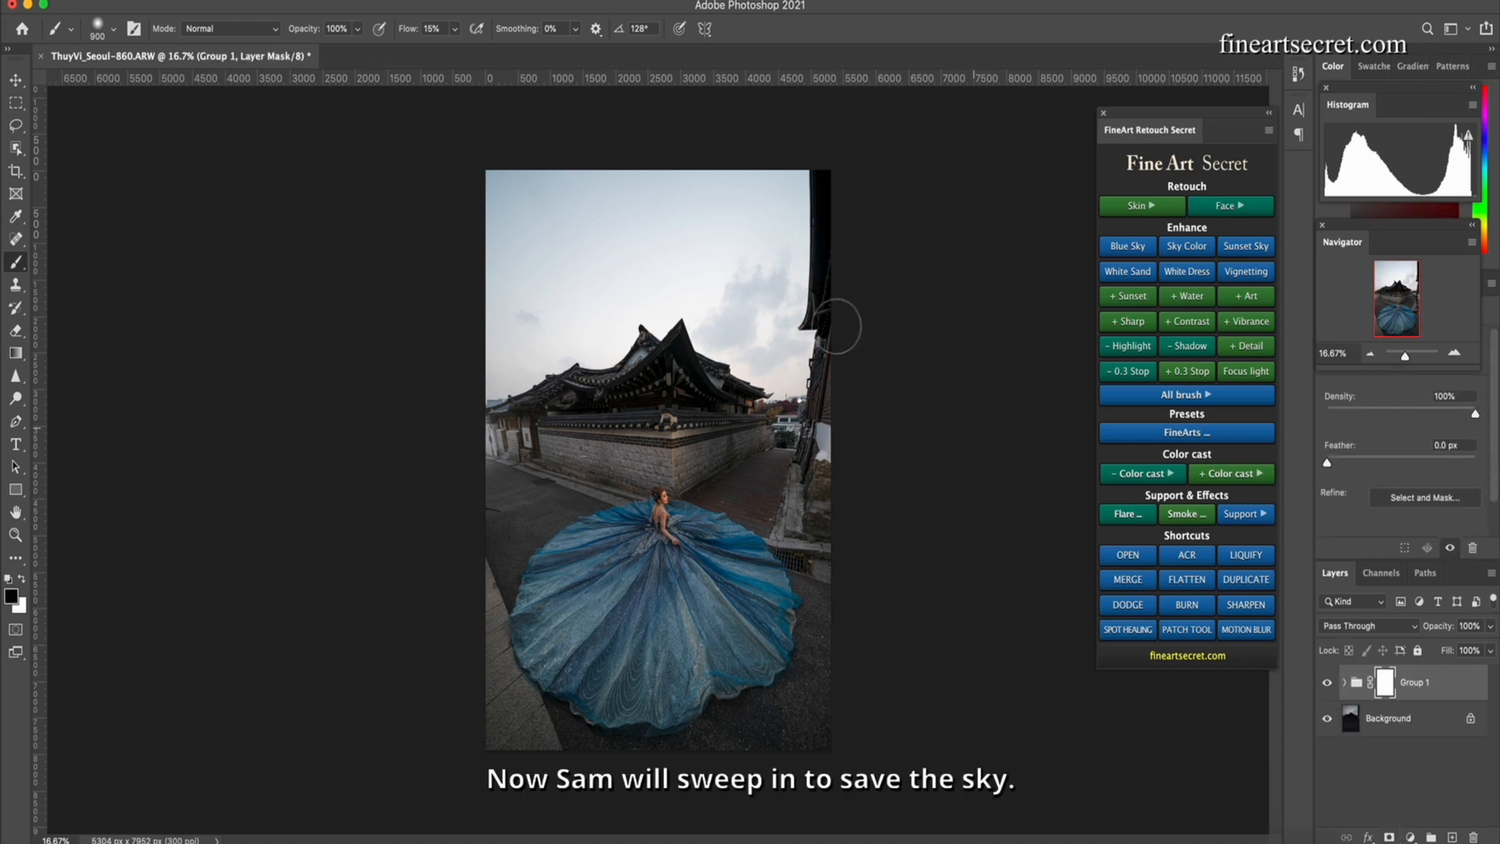
Paint black over the sky on the group's mask with a large soft brush at 100% flow to restore the darker sky
click(455, 29)
drag(457, 53, 522, 49)
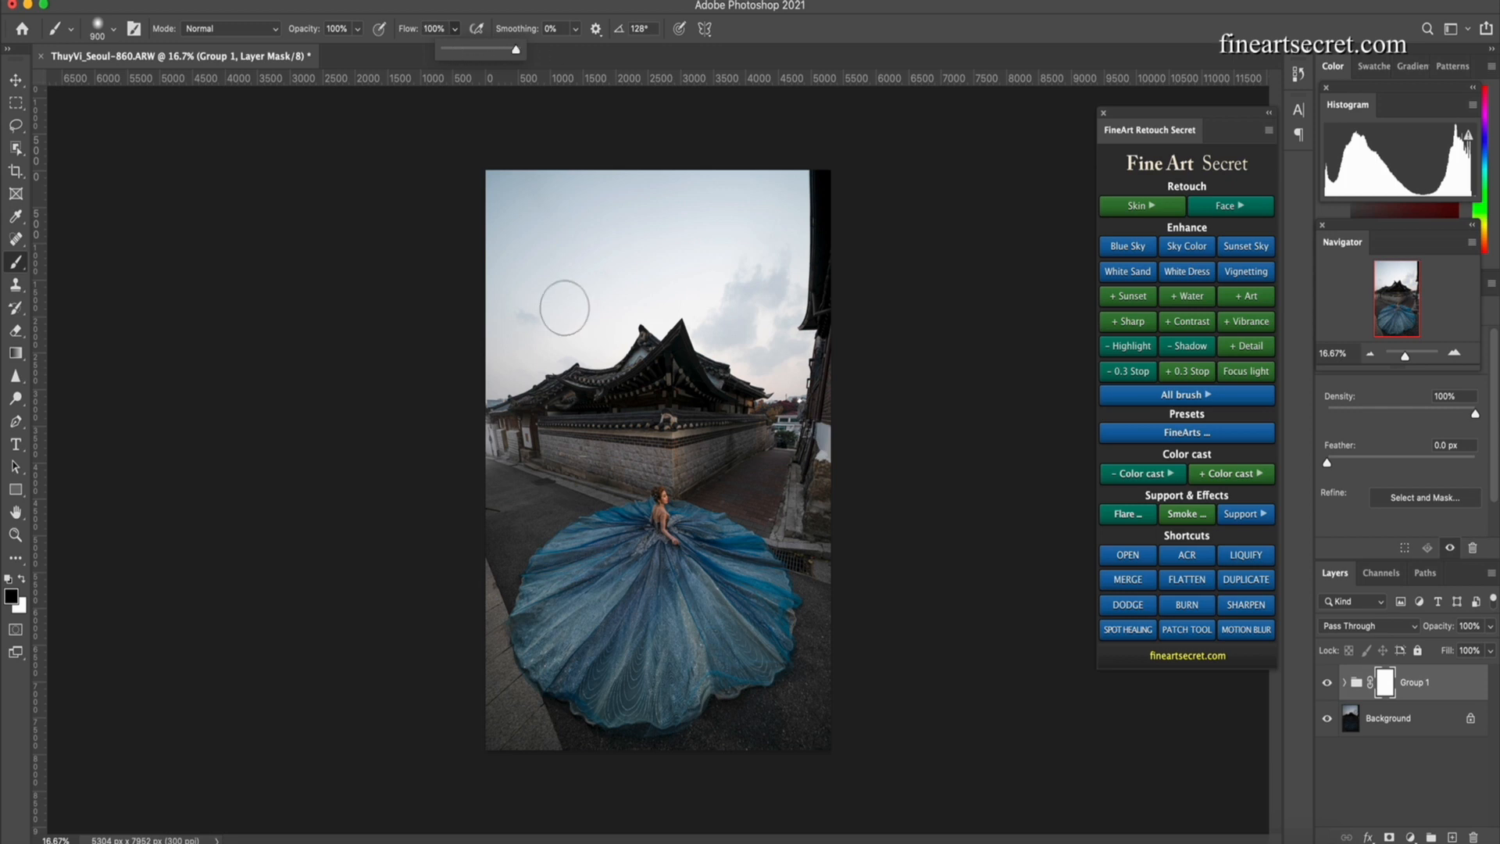
key(bracketright)
key(bracketright)
key(bracketright)
key(bracketright)
key(bracketright)
key(bracketright)
key(bracketright)
mouse_move(536, 295)
mouse_down()
mouse_move(620, 325)
mouse_move(495, 185)
mouse_move(616, 228)
mouse_move(650, 265)
mouse_move(716, 242)
mouse_move(701, 179)
mouse_move(735, 301)
mouse_move(727, 336)
mouse_move(782, 353)
mouse_move(781, 386)
mouse_move(803, 376)
mouse_move(784, 248)
mouse_up()
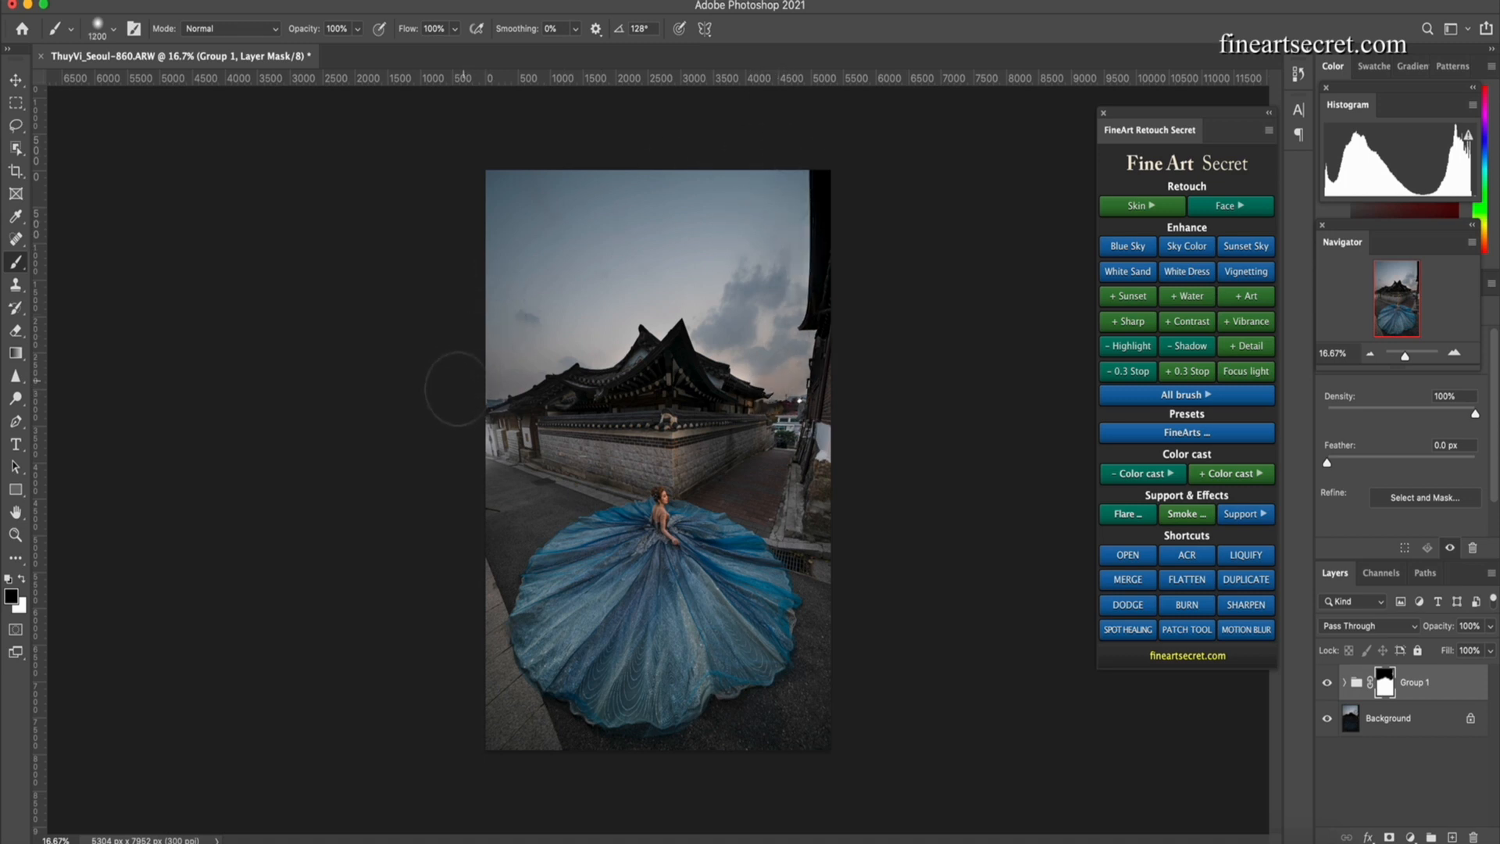
key(bracketleft)
key(bracketleft)
key(bracketleft)
key(5)
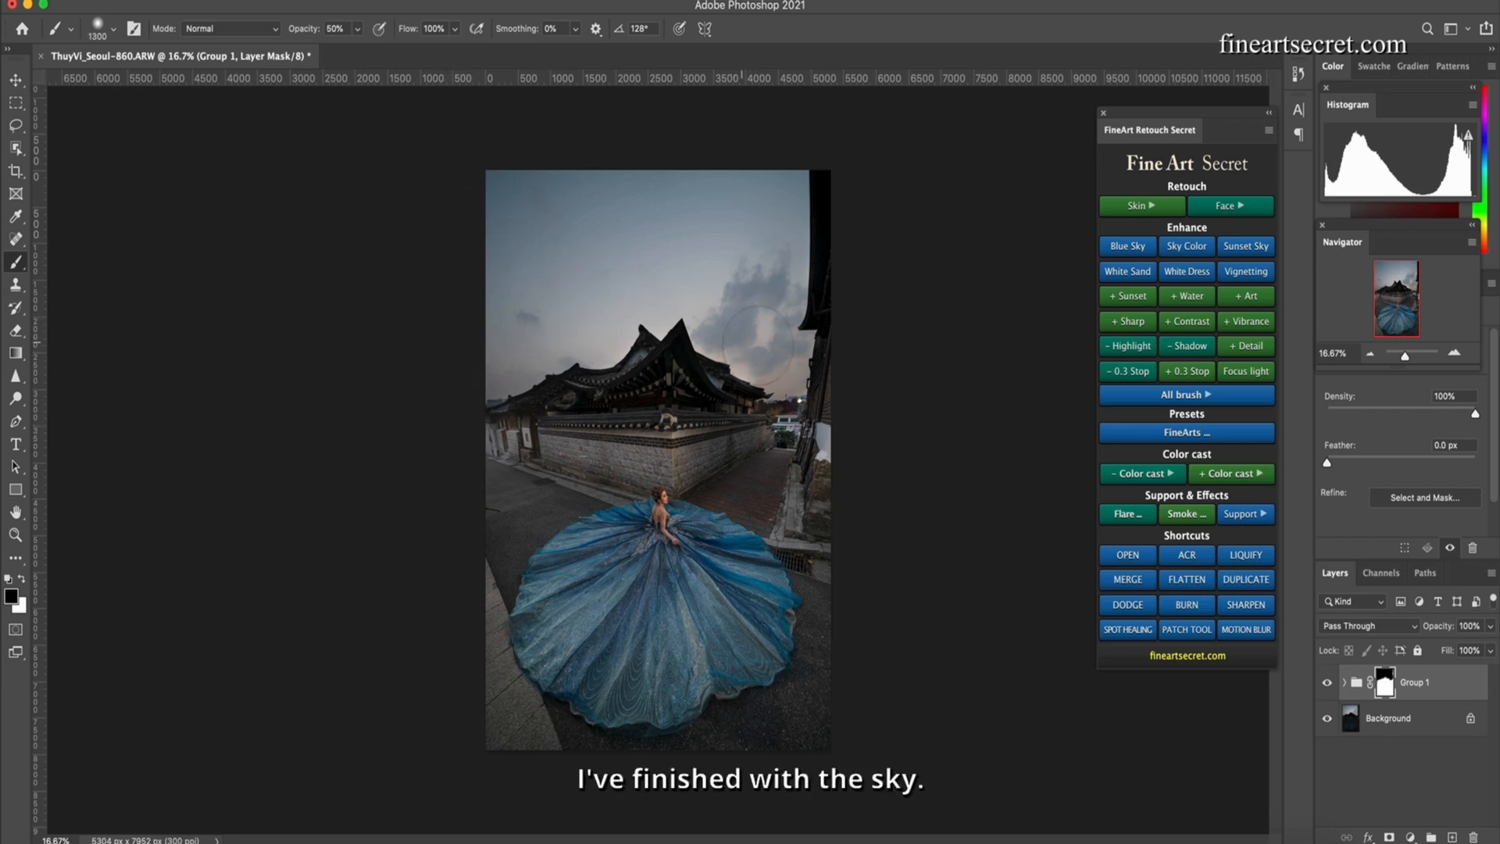
key(0)
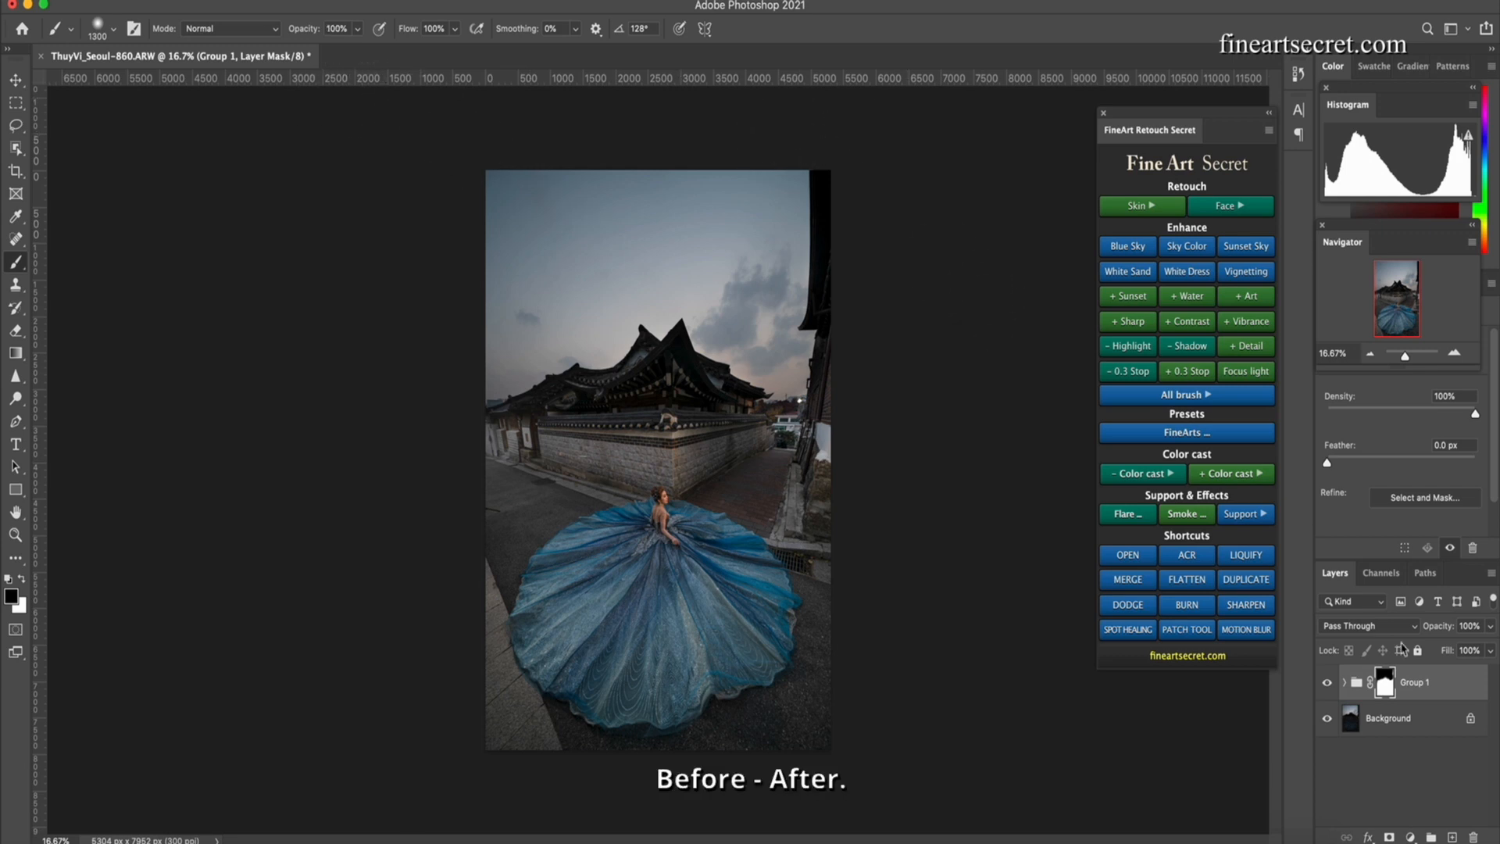
Compare the photo with and without Group 1, and merge the visible result into a new layer on top
click(1328, 683)
click(1328, 683)
click(1328, 683)
click(1327, 683)
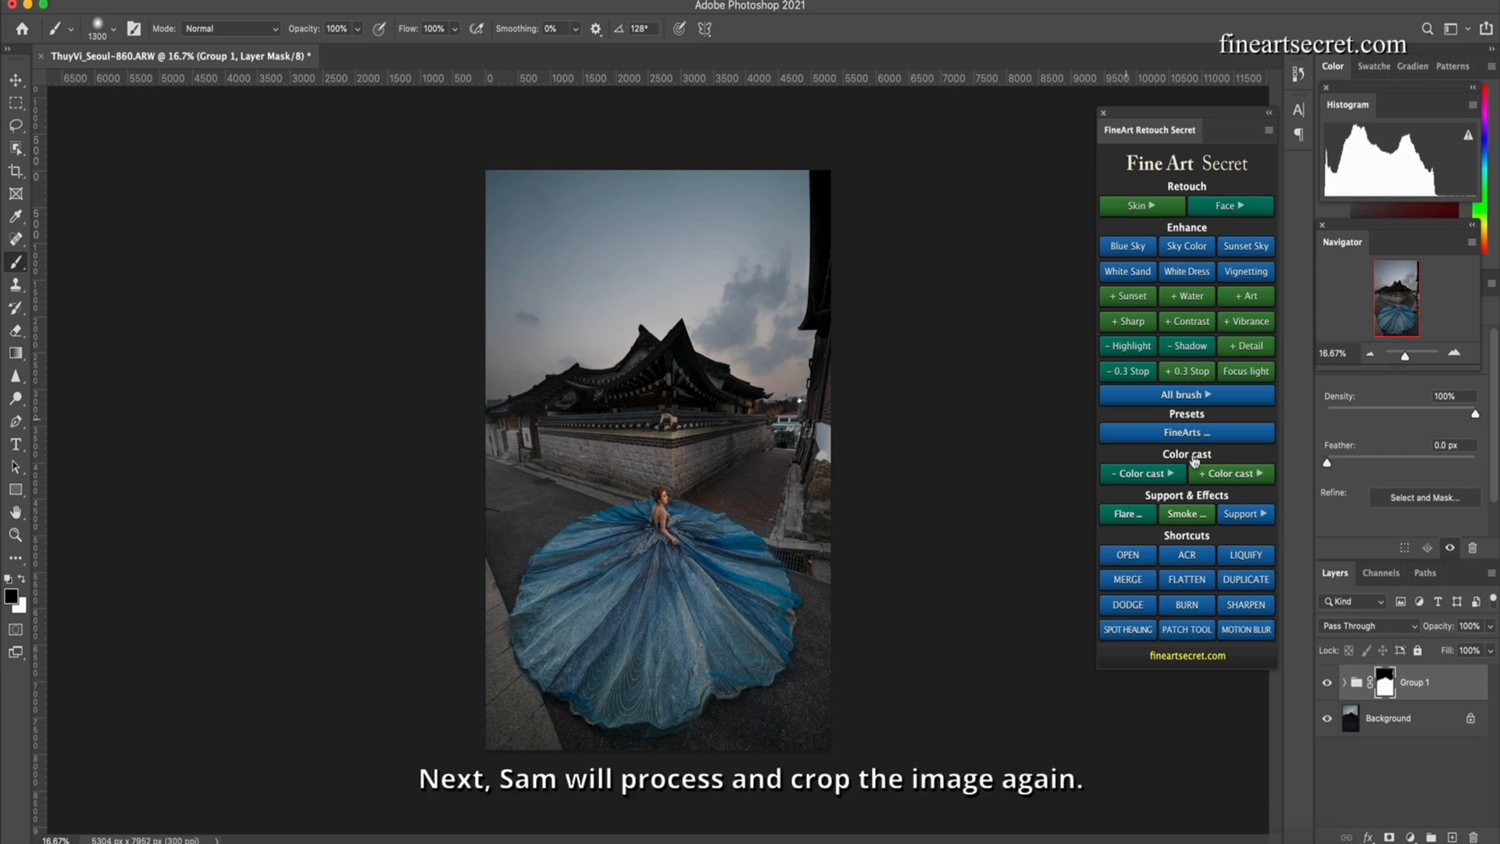
click(1130, 580)
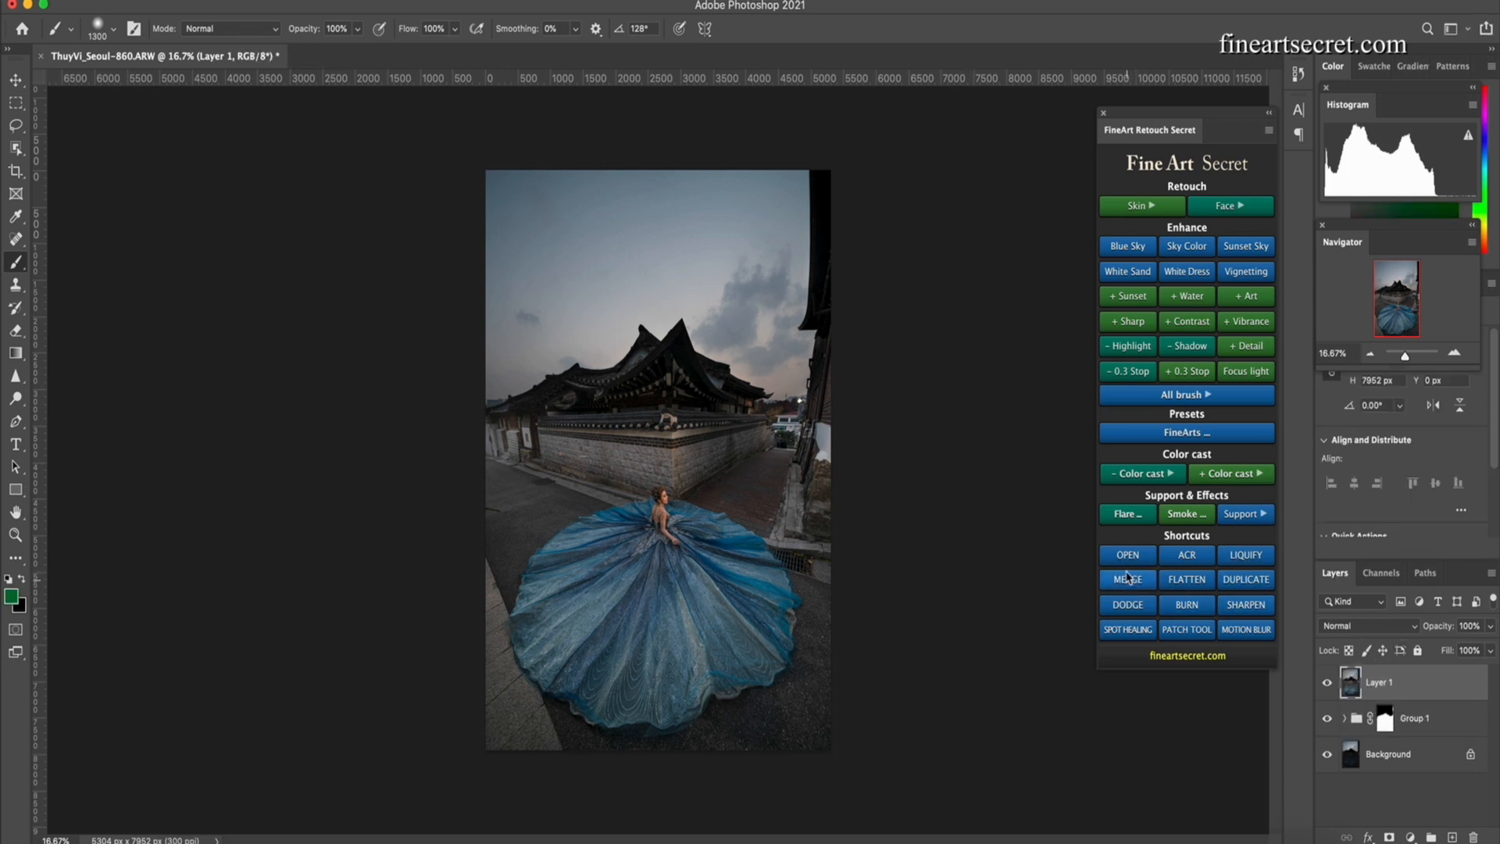
Crop the photo to about 4907 × 7587 px, trimming the dark building edge beside the sky
key(c)
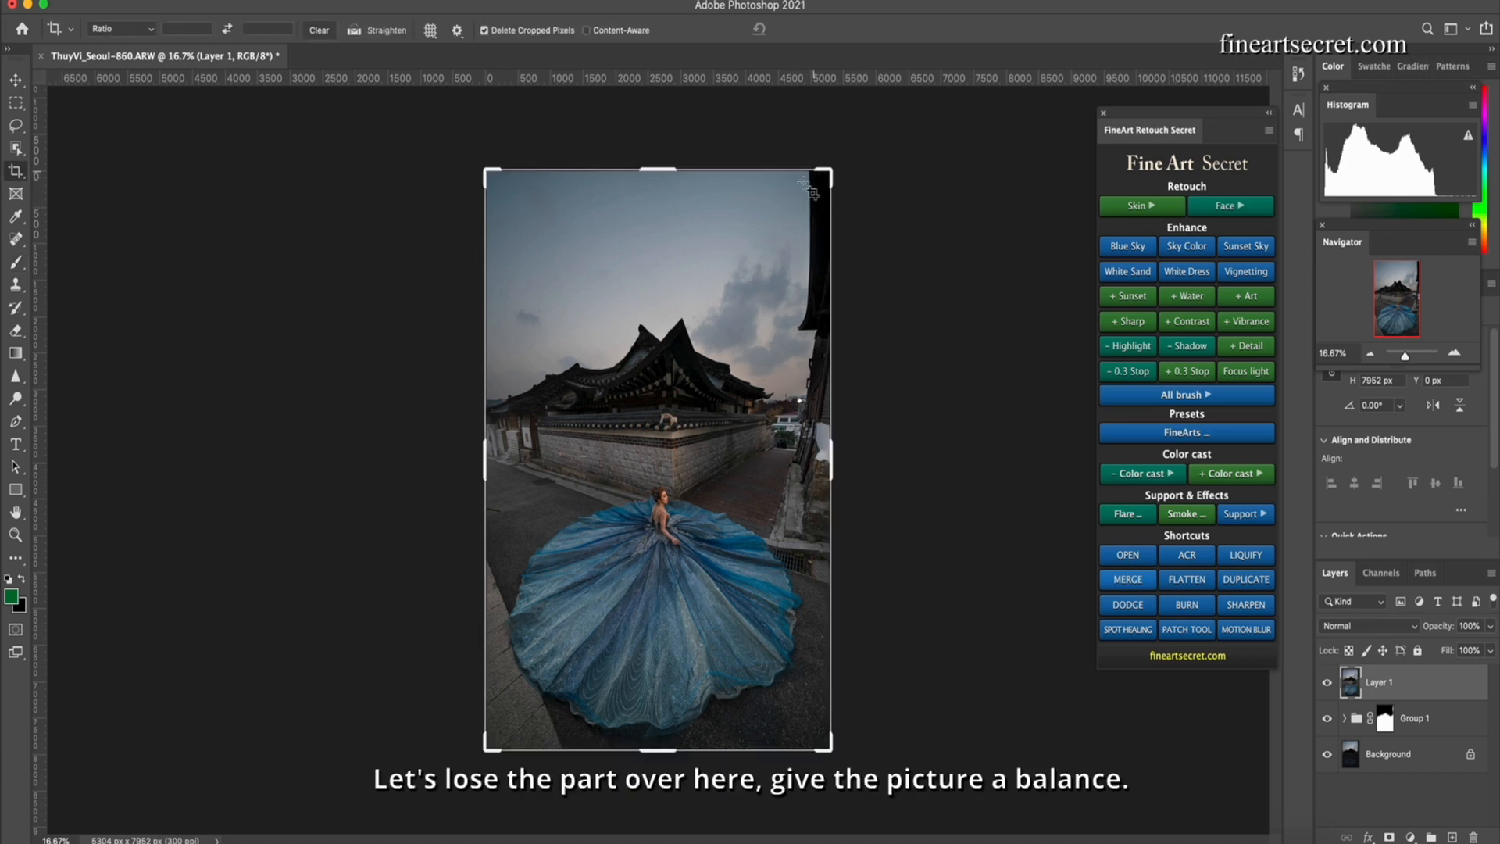
drag(831, 167, 815, 188)
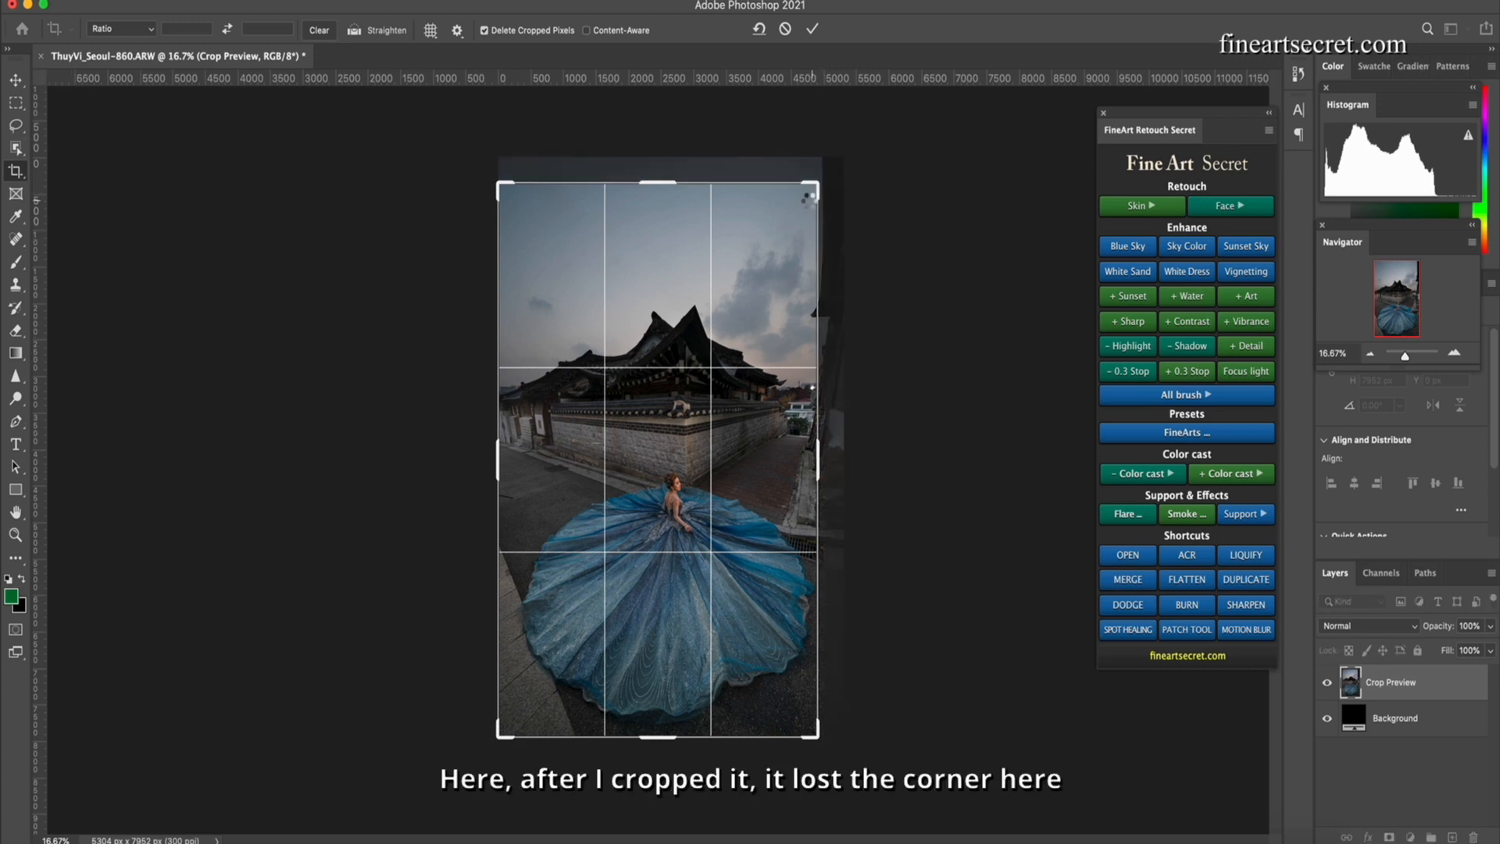
key(Return)
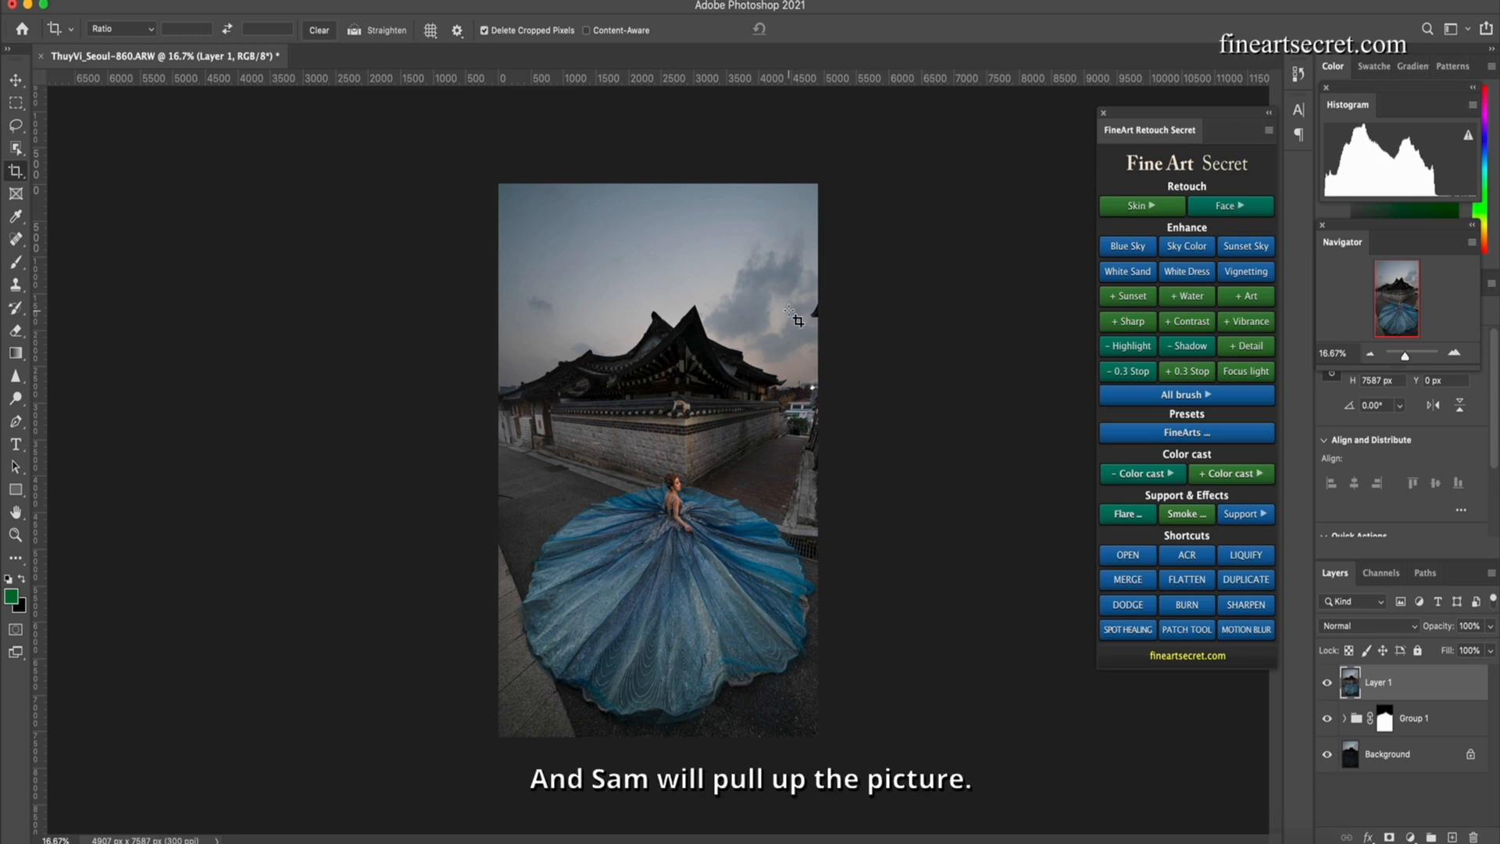
Move the merged layer up about 611 px and stretch its lower part down to lengthen the skirt and fill the canvas
key(v)
drag(694, 479, 694, 399)
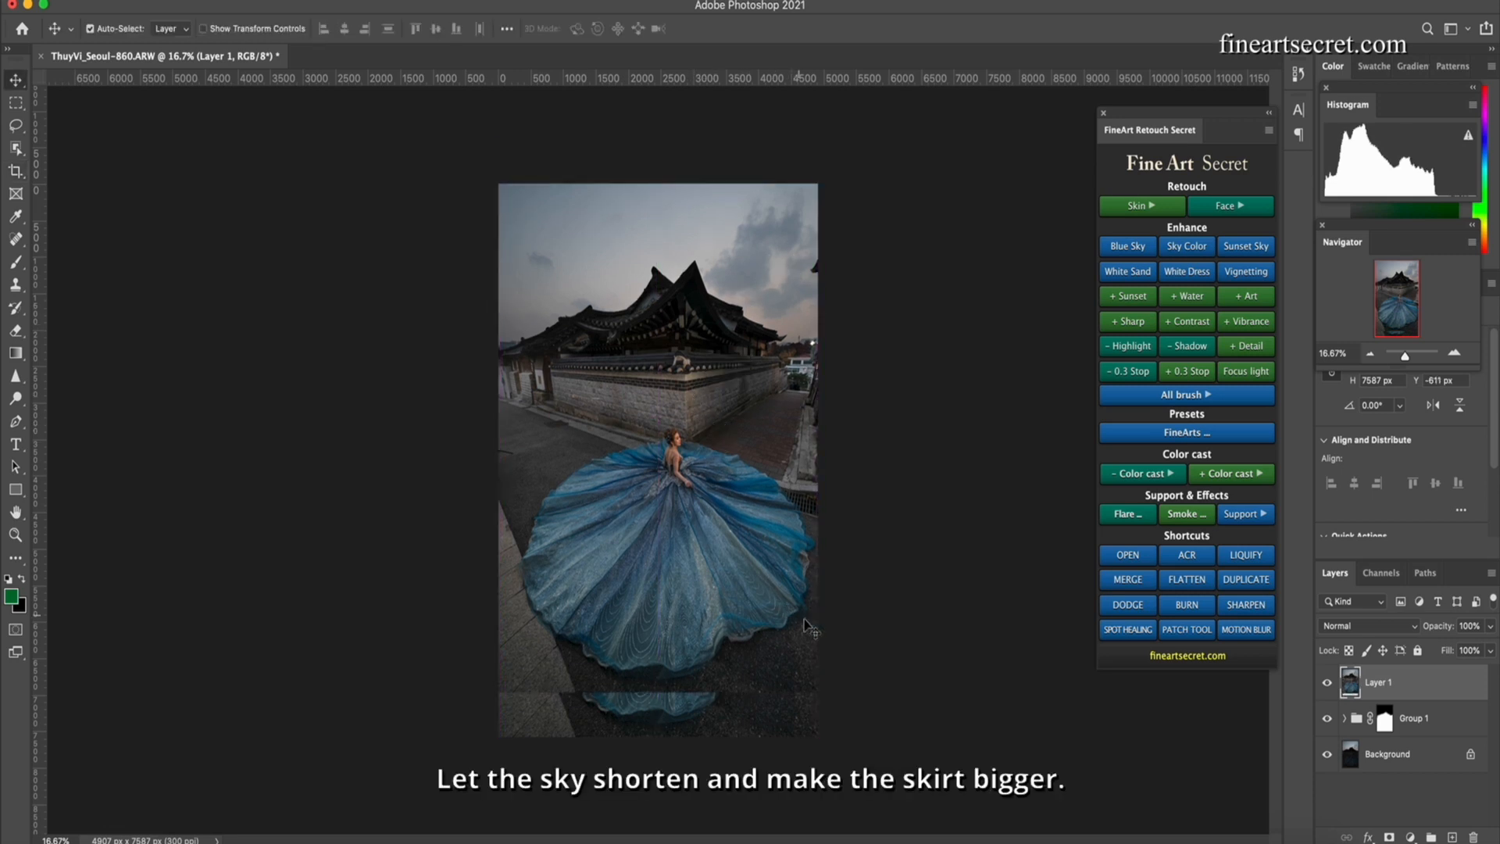
key(m)
drag(850, 792, 141, 490)
key(ctrl+t)
drag(659, 737, 659, 795)
key(Return)
key(ctrl+d)
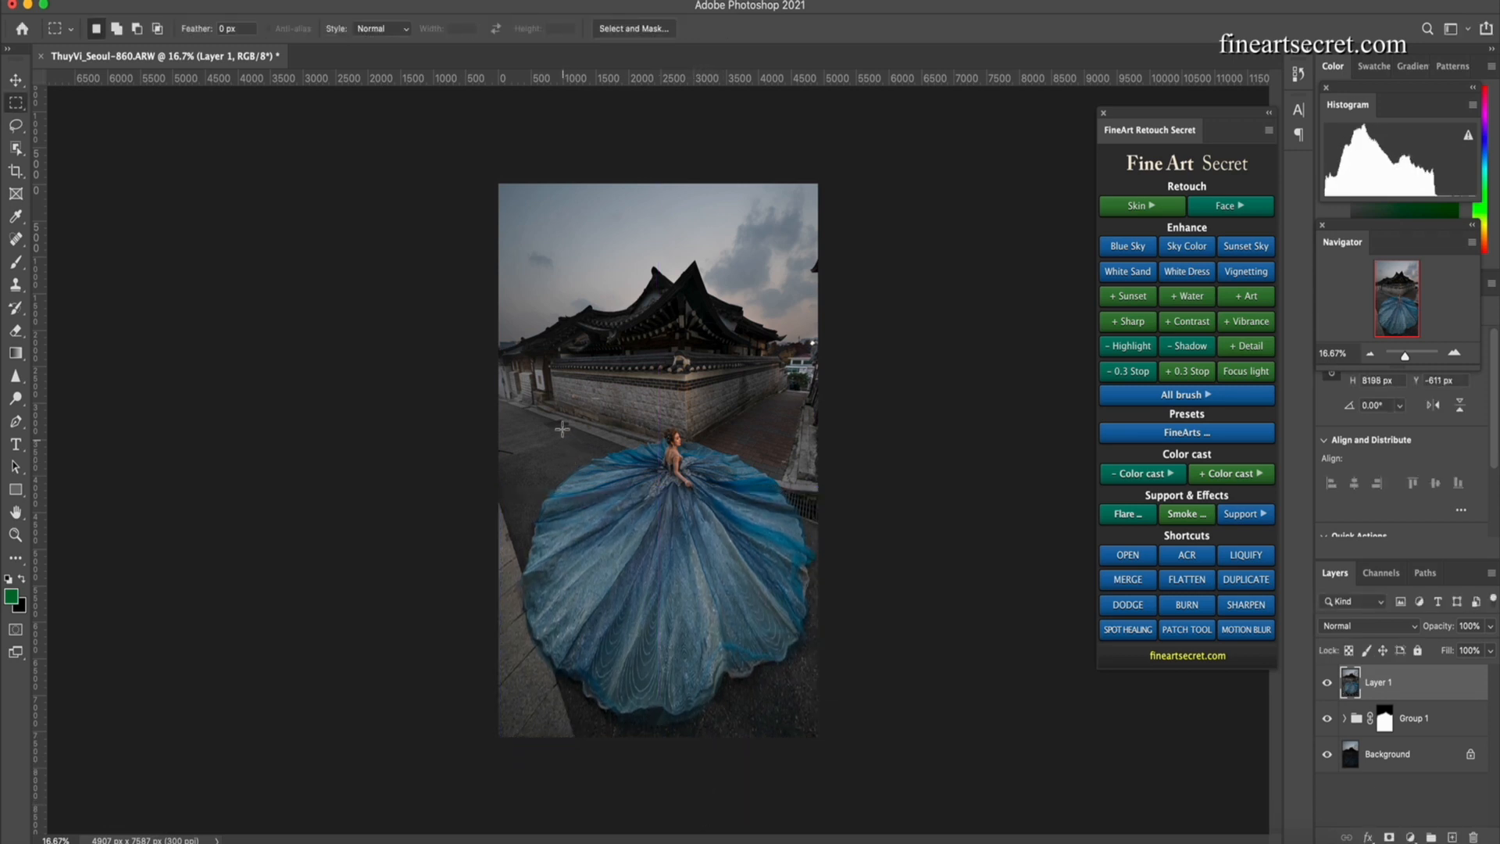
Select the left half of the merged layer and stretch it slightly outward to widen the skirt
drag(498, 139, 655, 820)
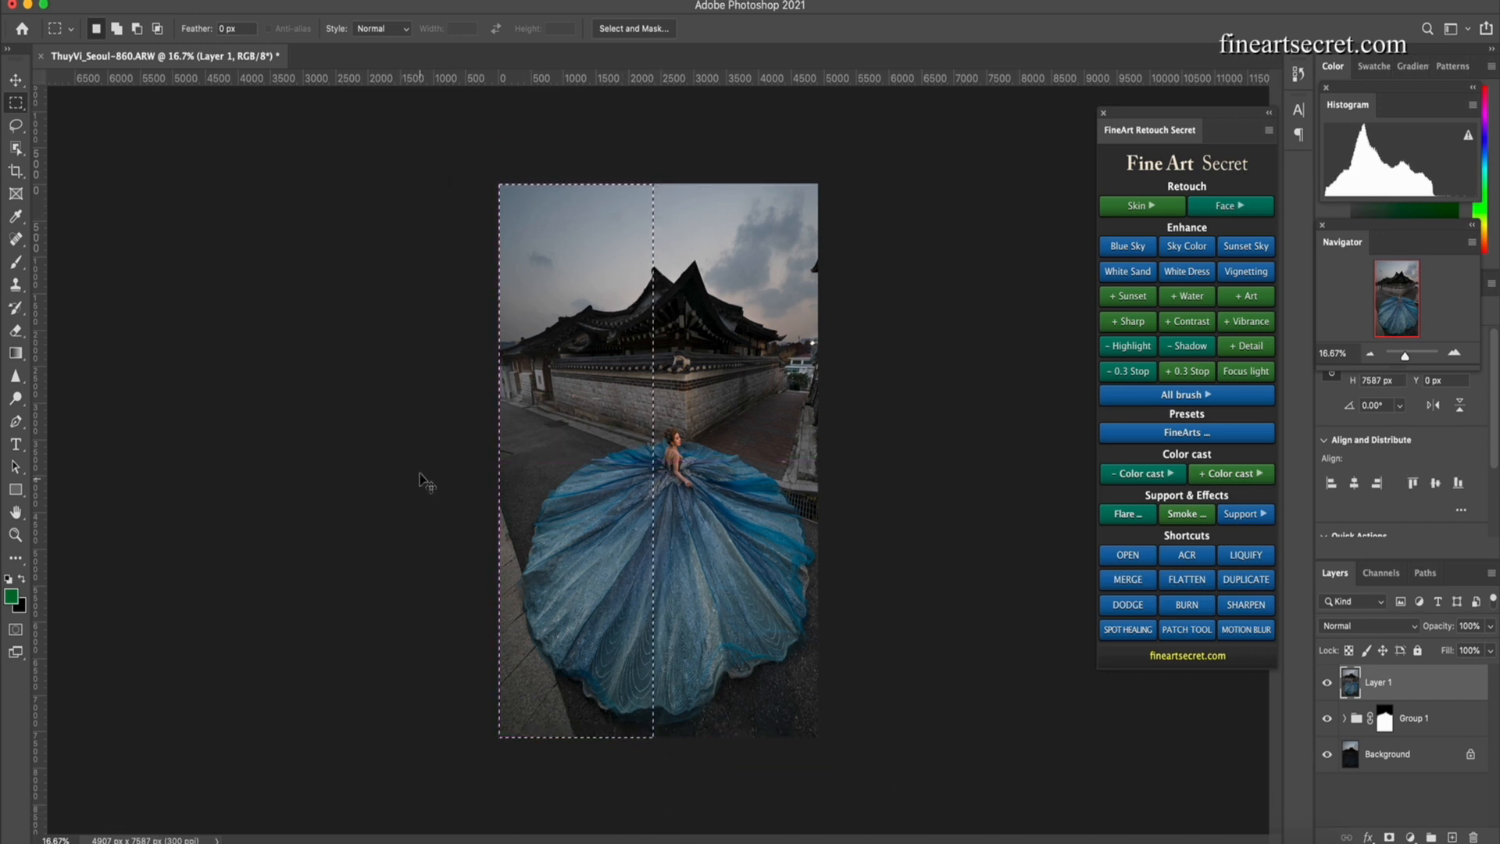
key(ctrl+t)
drag(498, 459, 483, 459)
key(Return)
key(ctrl+d)
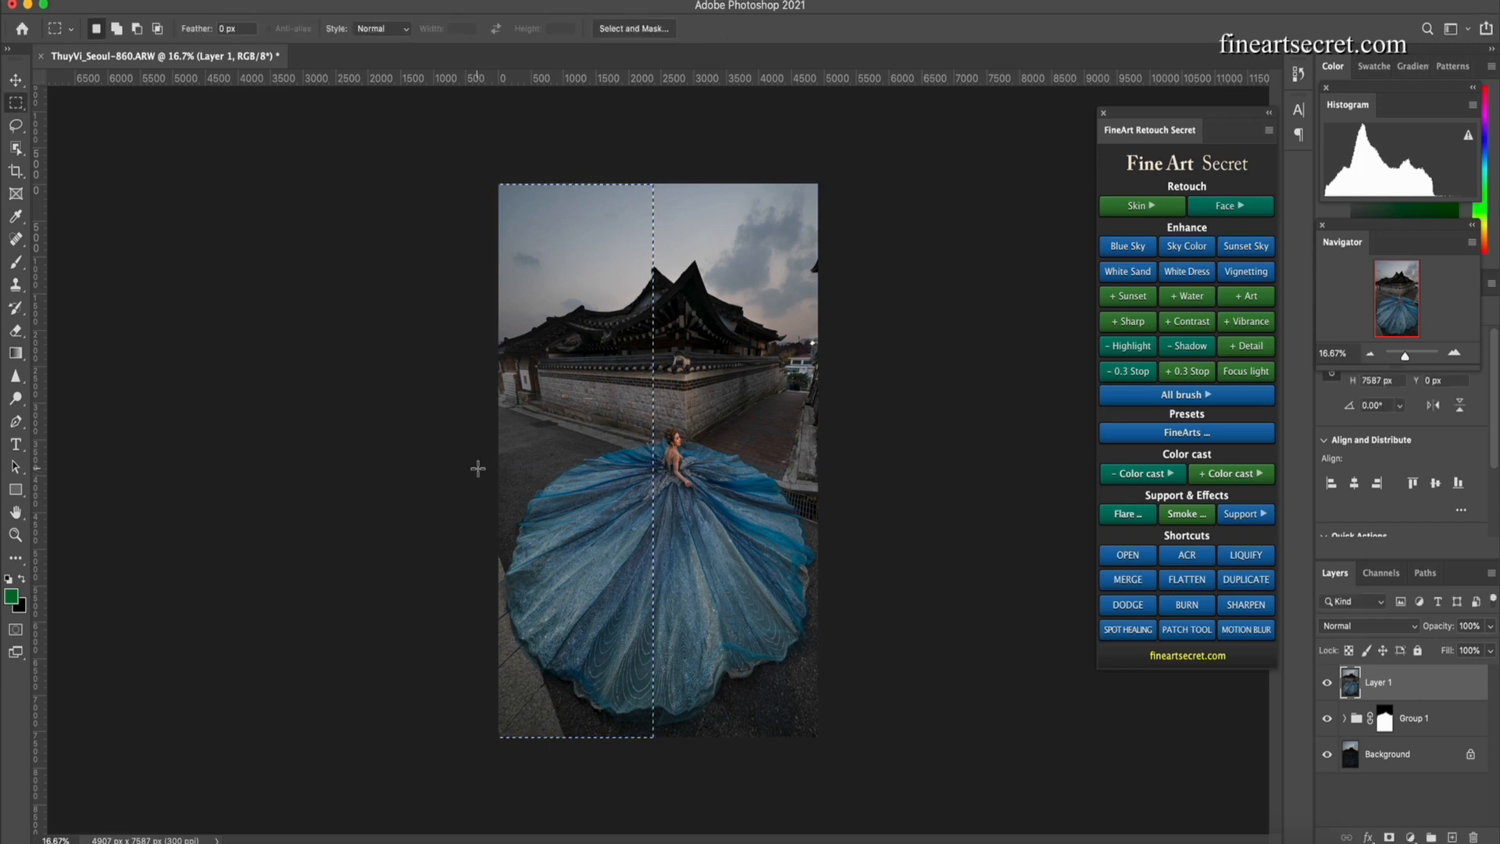
Add a White Skin 3 layer and brush it onto the woman's skin with a 300 px brush
key(ctrl+plus)
key(ctrl+plus)
key(ctrl+plus)
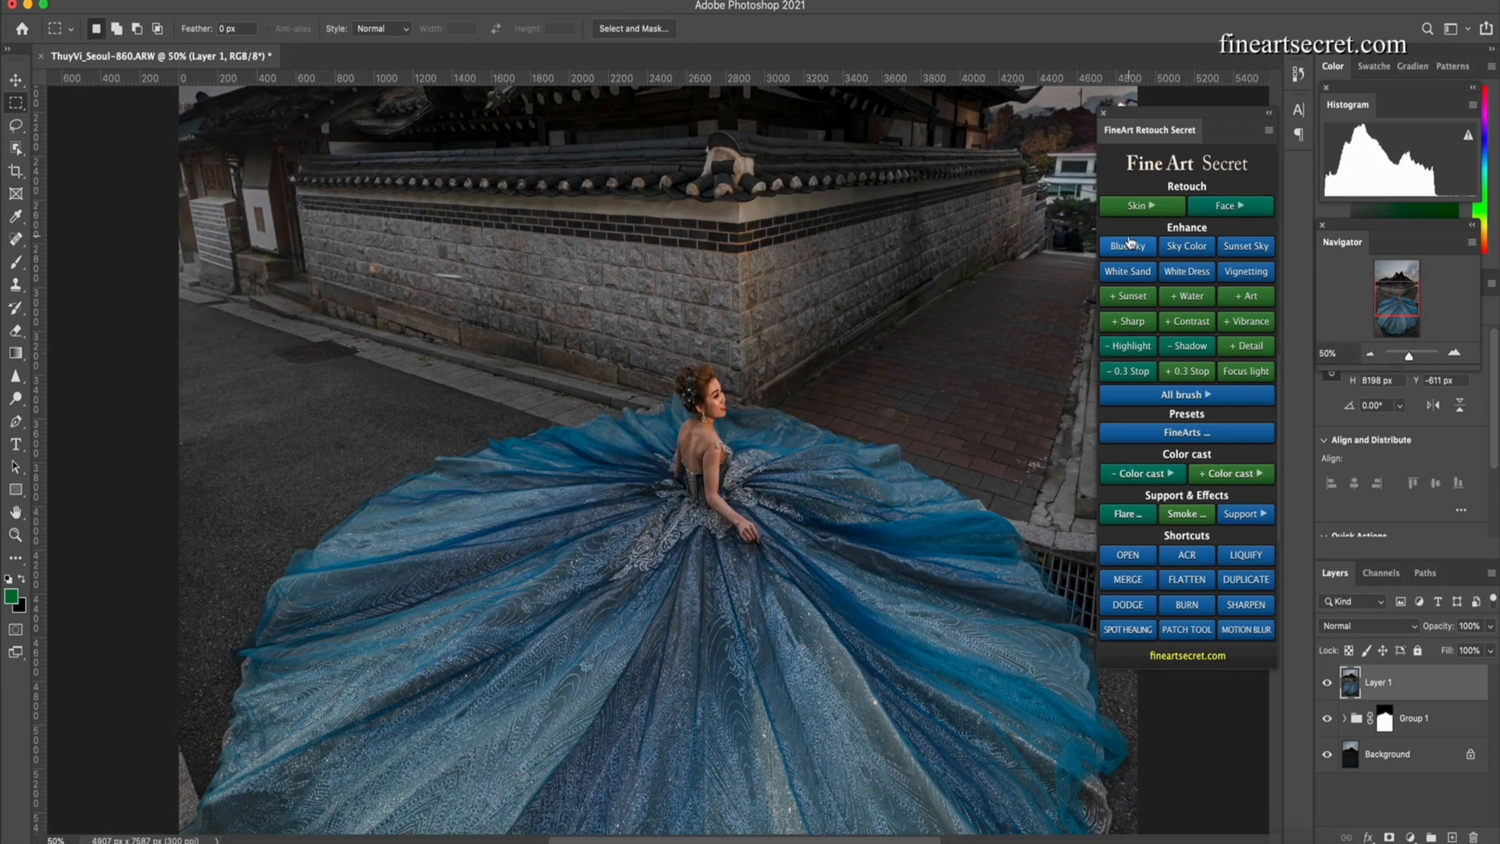
click(1143, 206)
click(1248, 256)
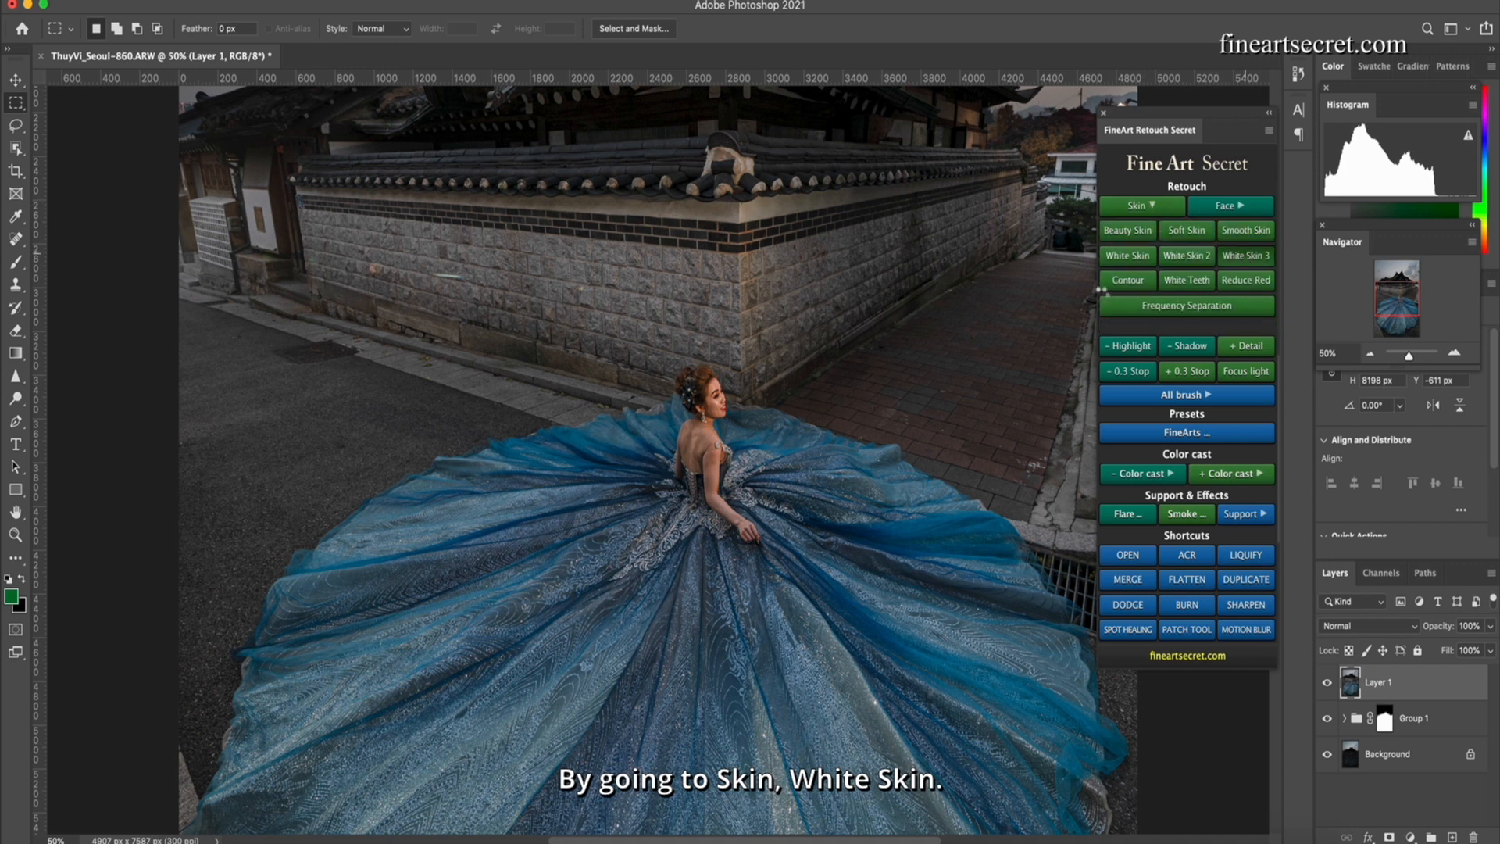
key(bracketleft)
key(bracketleft)
key(bracketleft)
key(bracketleft)
key(bracketleft)
key(bracketleft)
key(bracketleft)
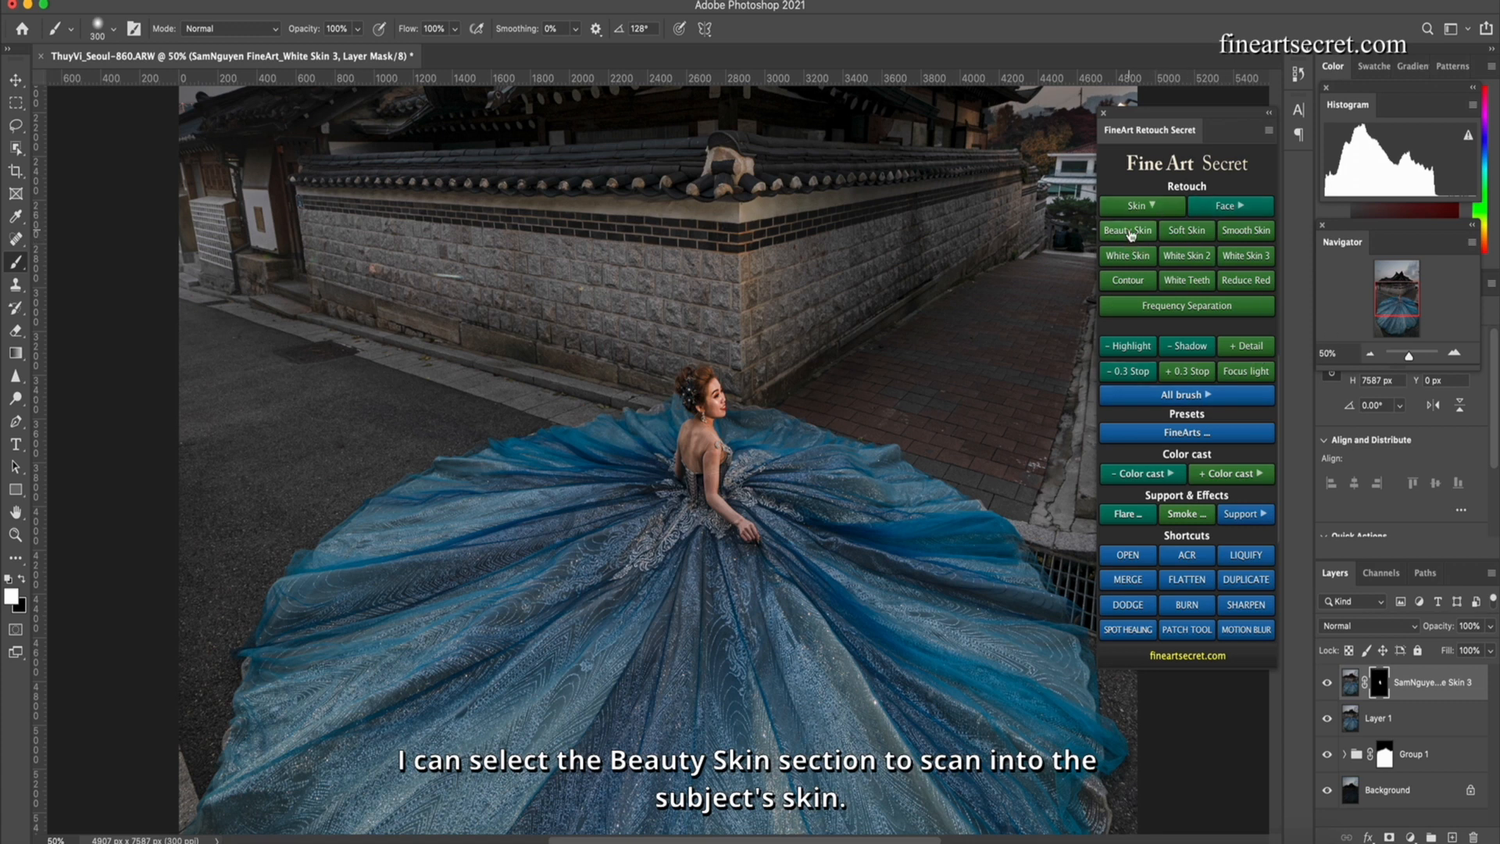
Run the Beauty Skin action and place its face-selection frame over the woman's head and upper body
click(1121, 234)
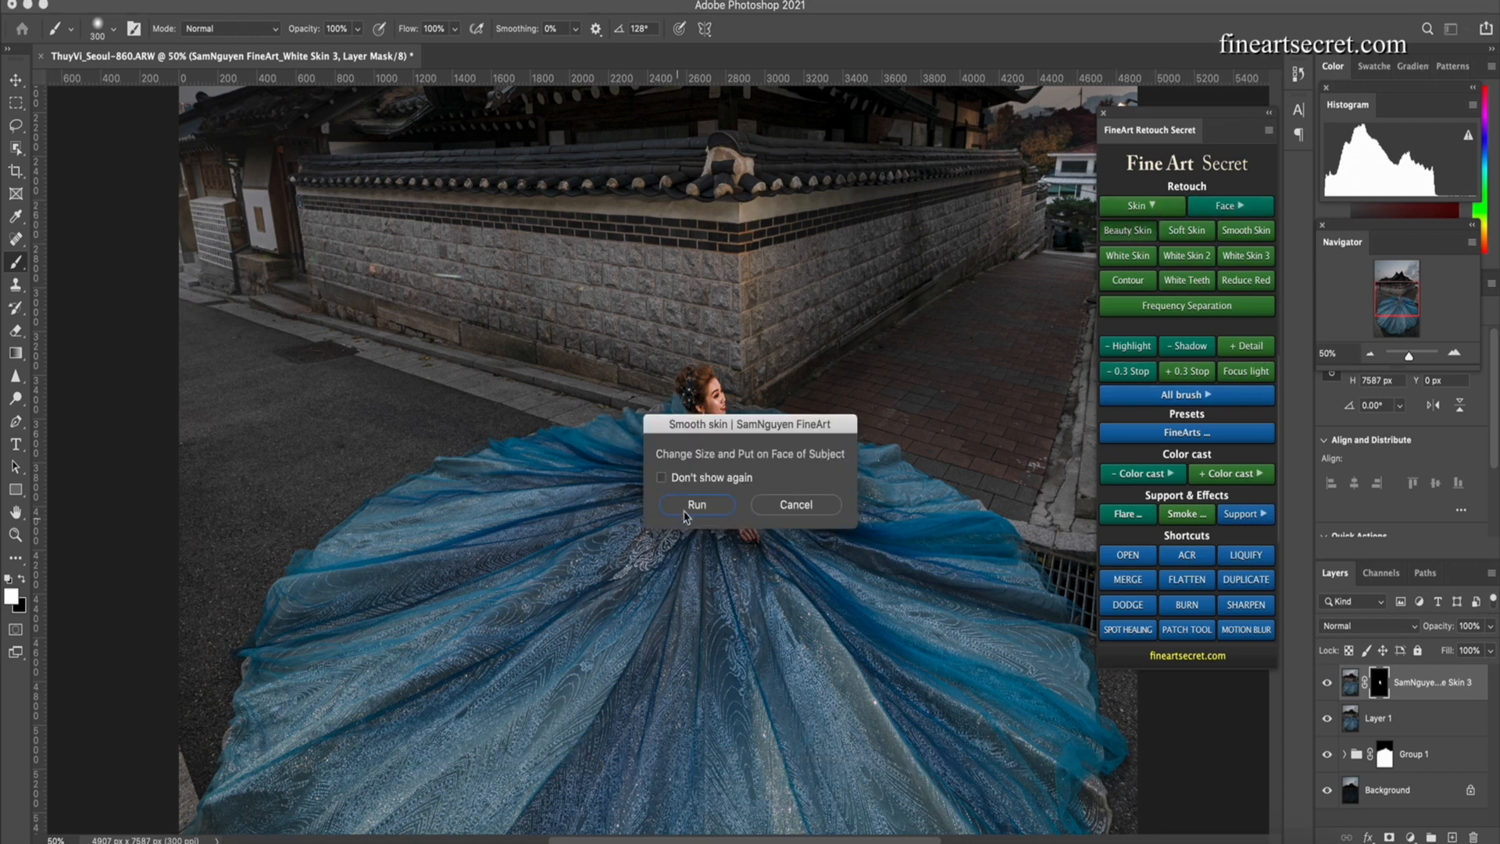
click(691, 506)
drag(773, 647, 691, 471)
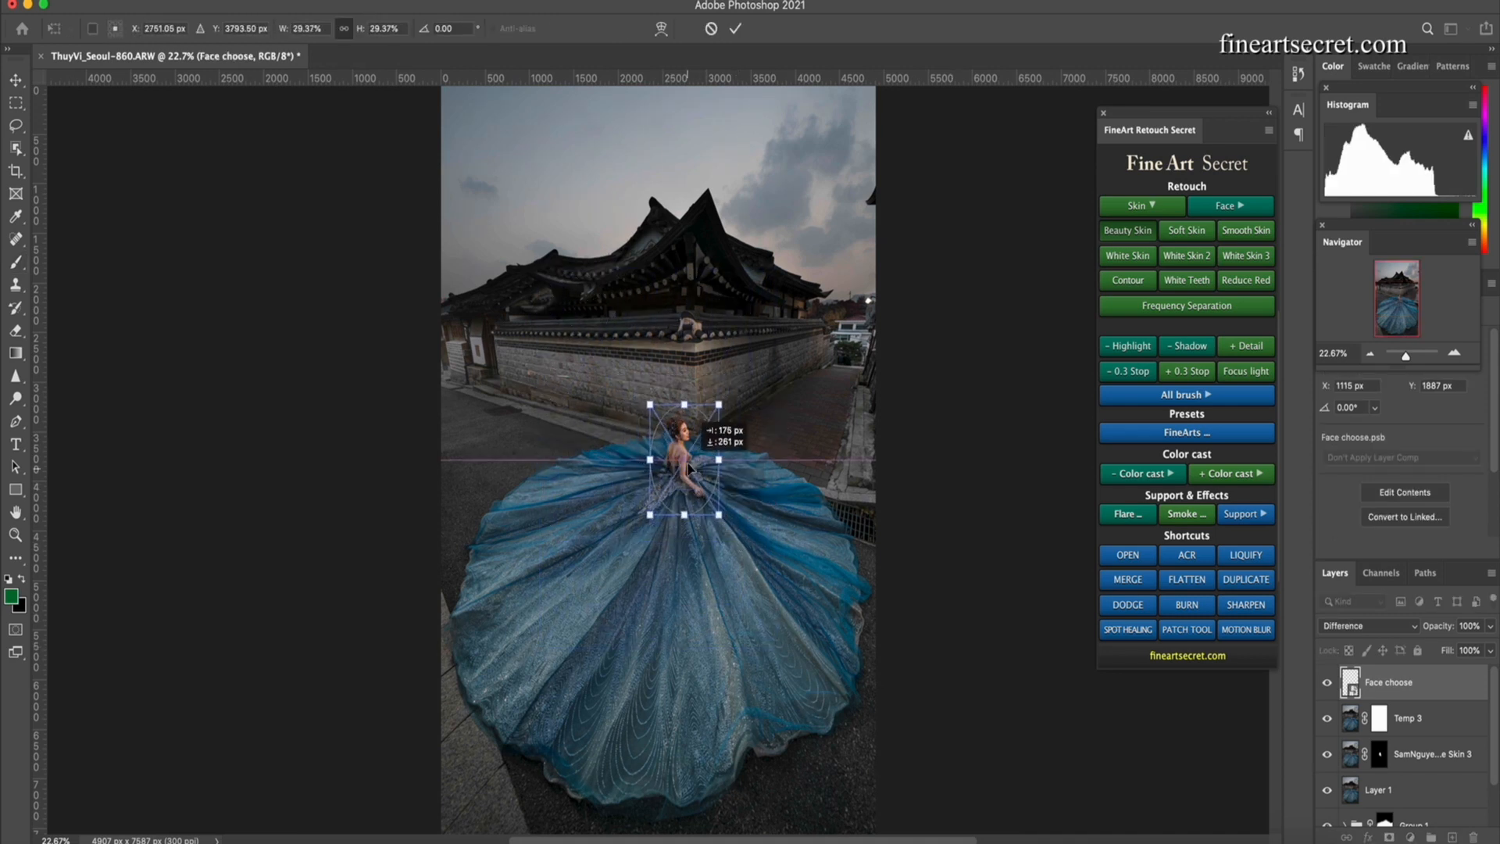
key(Return)
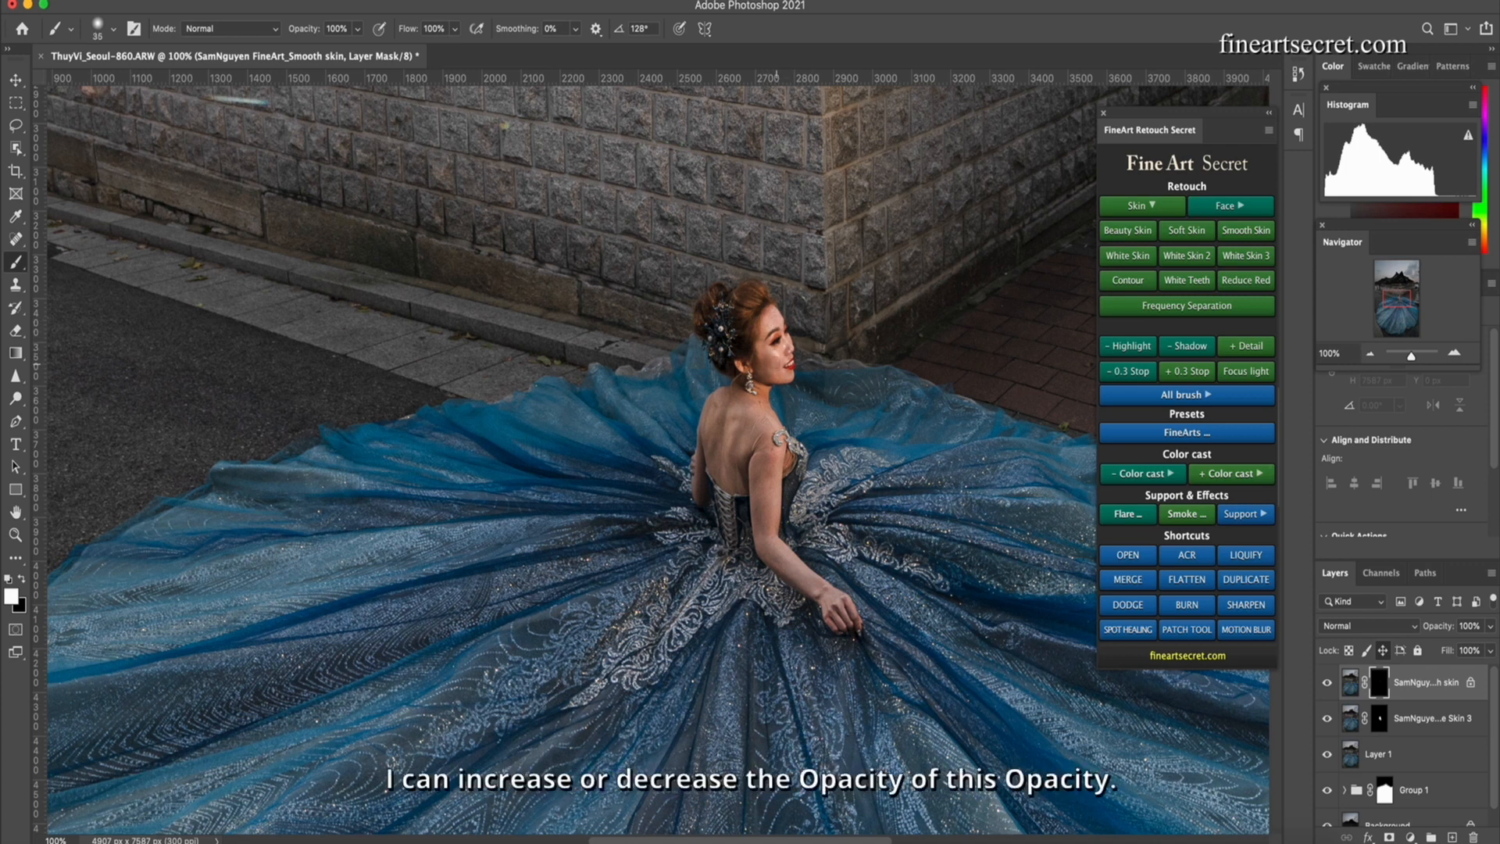
Lower the Smooth skin layer's opacity to 38%
click(1489, 628)
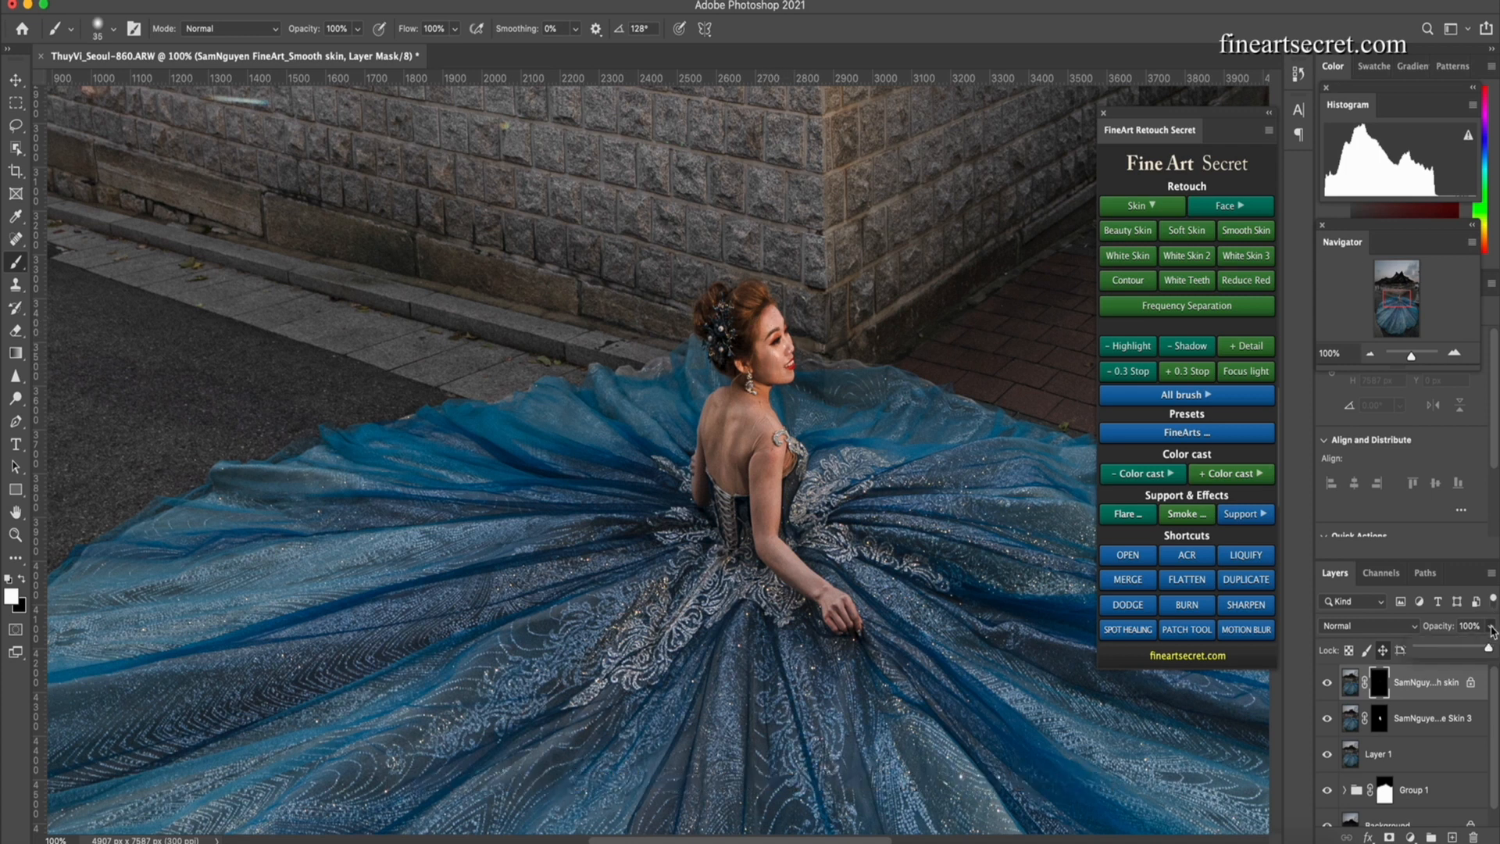
click(1448, 648)
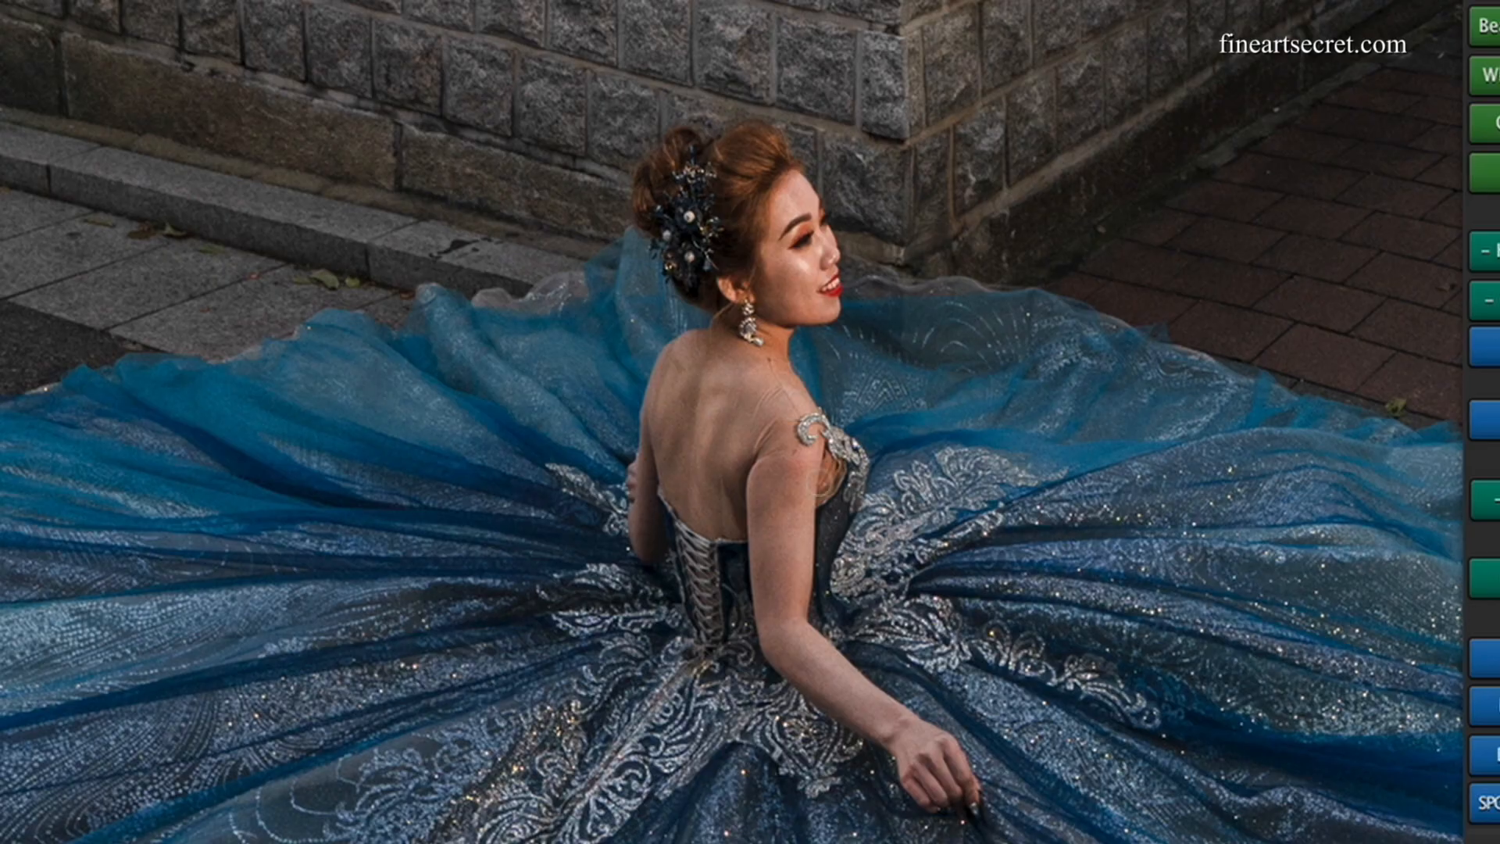
scroll(802, 495, down, 5)
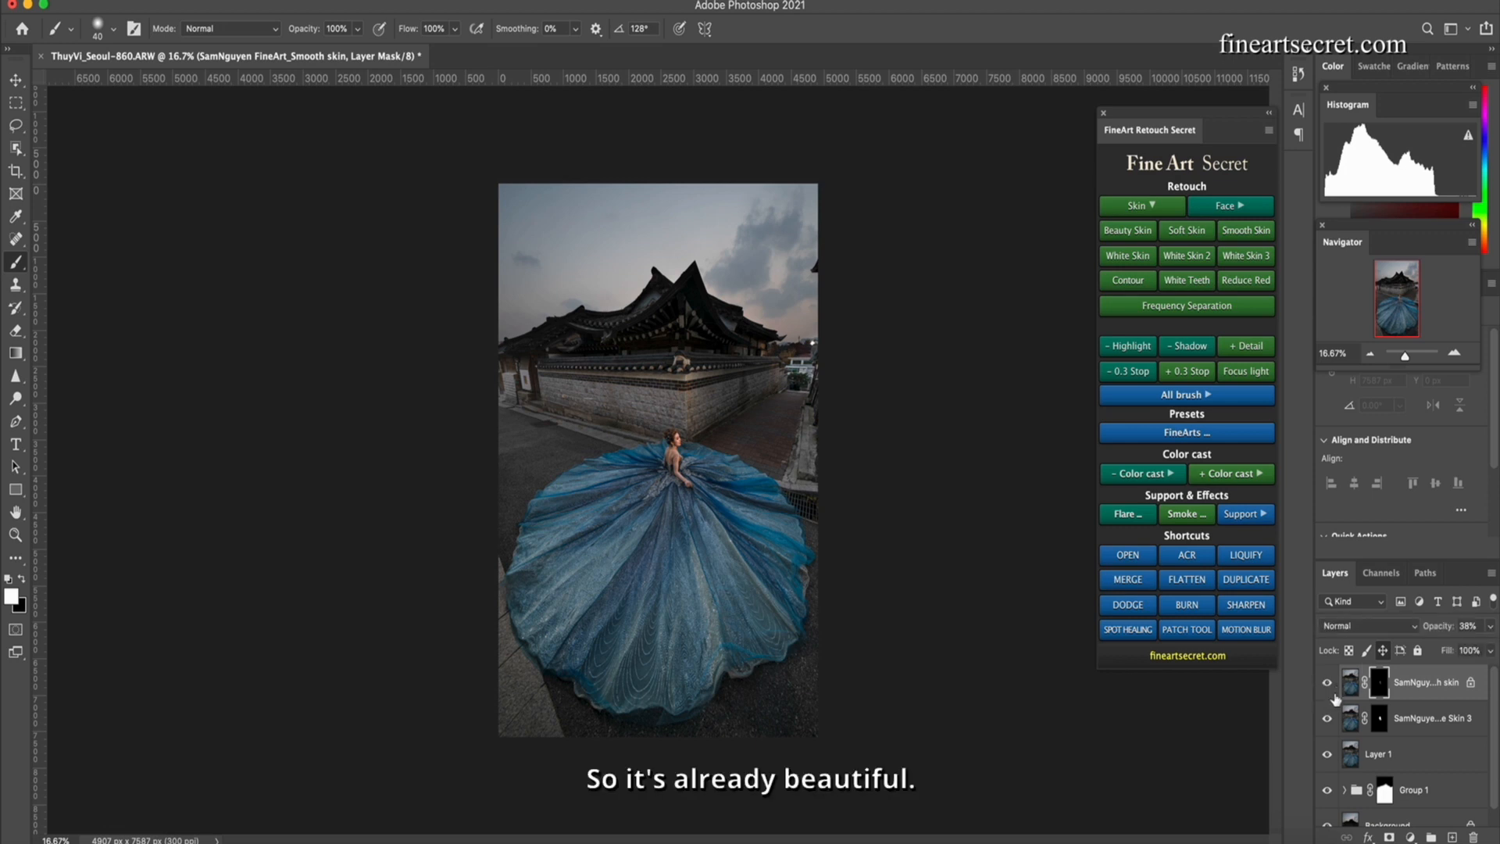
Group and merge all retouching layers above the Background, and hide and reshow the result to compare before and after
click(1418, 794)
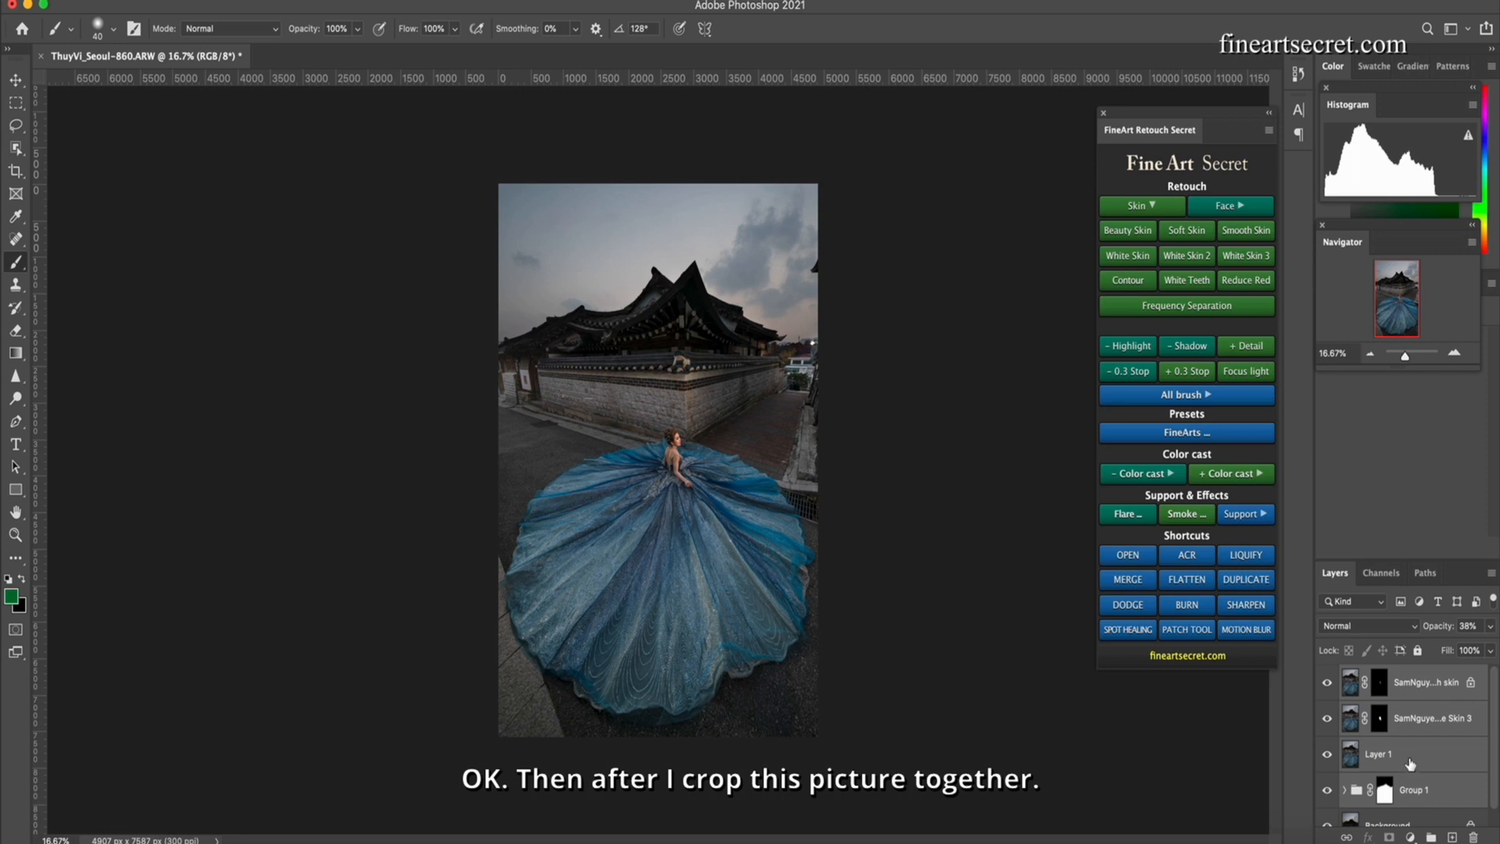
key(super+g)
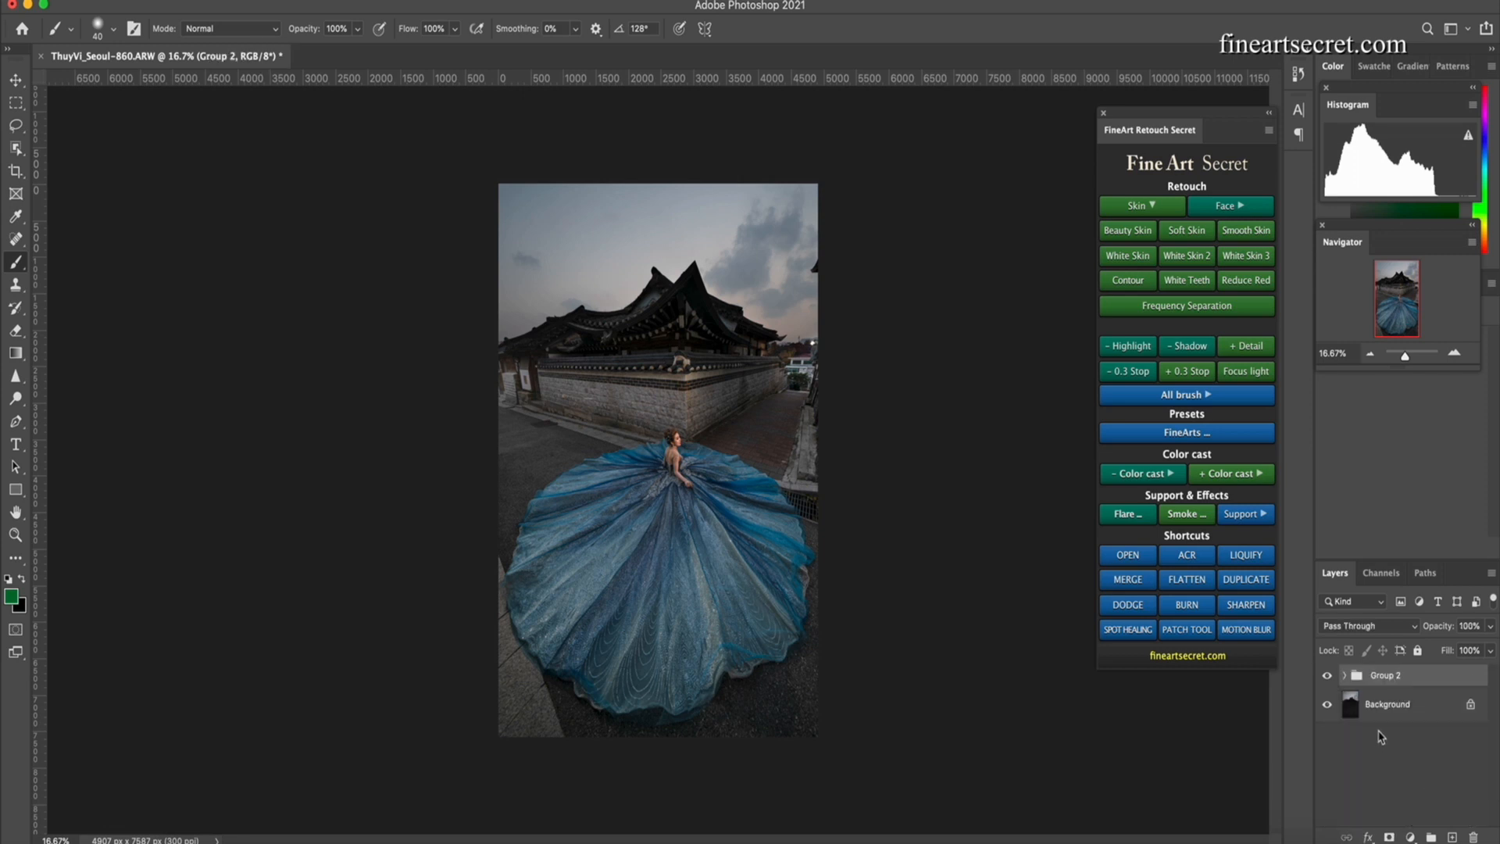
click(1329, 685)
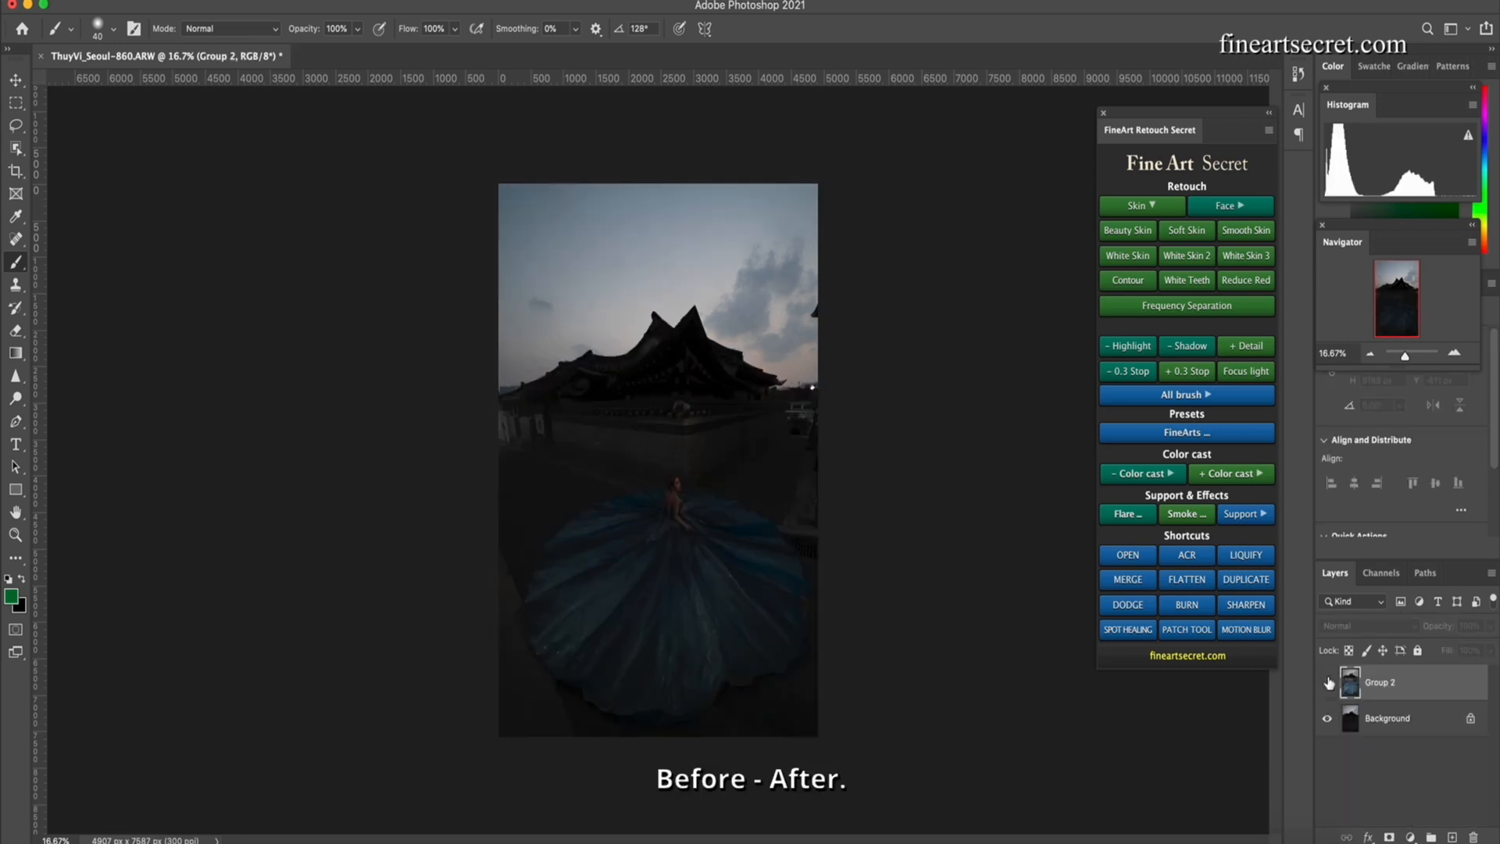
click(1328, 683)
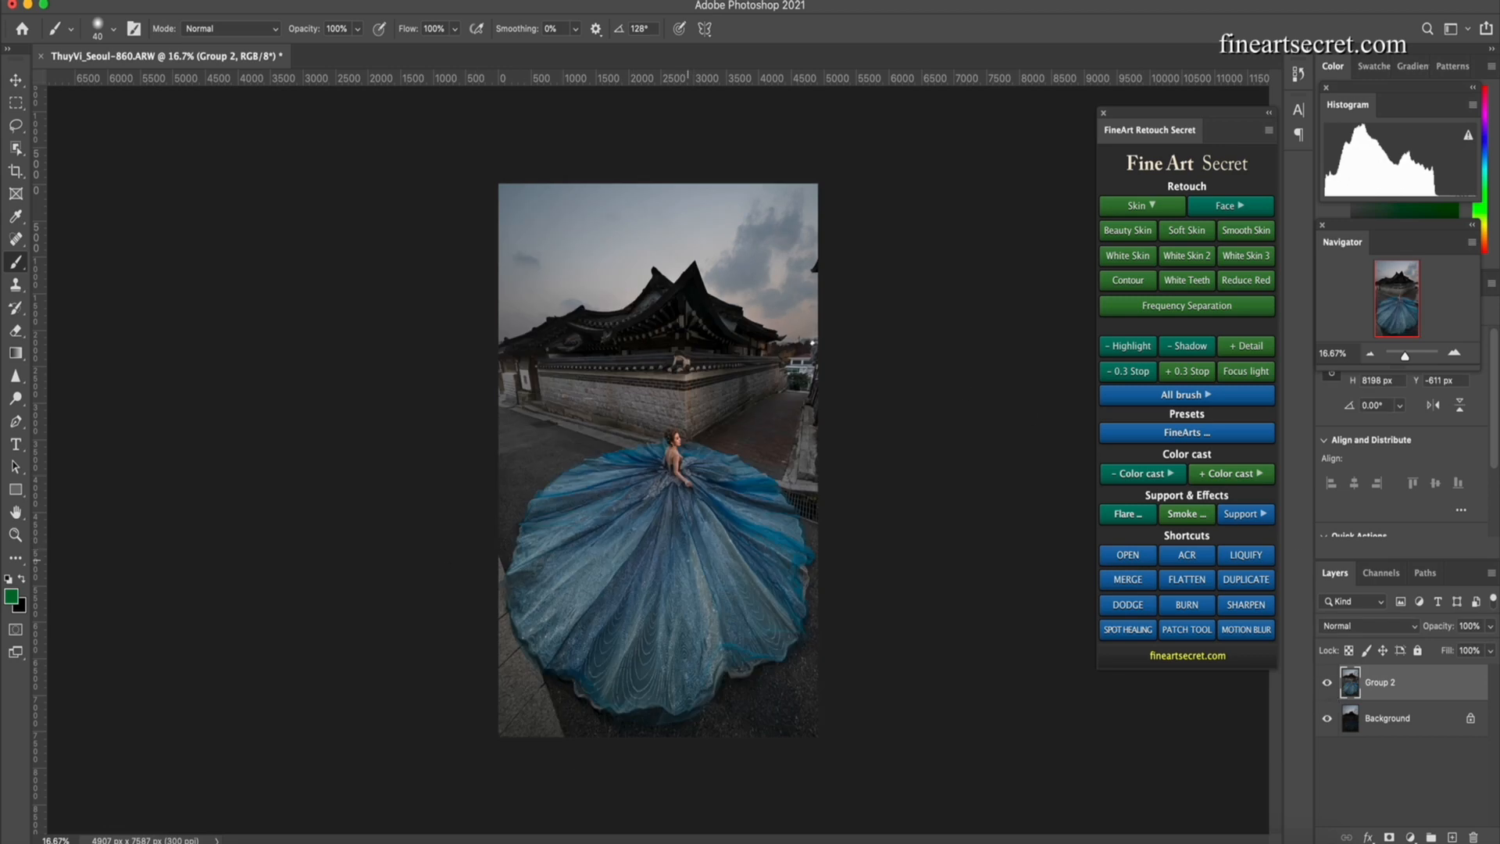
Duplicate the merged layer, open it in Liquify and push the skirt's lower-right hem outward with a brush enlarged to about 2400
click(1262, 554)
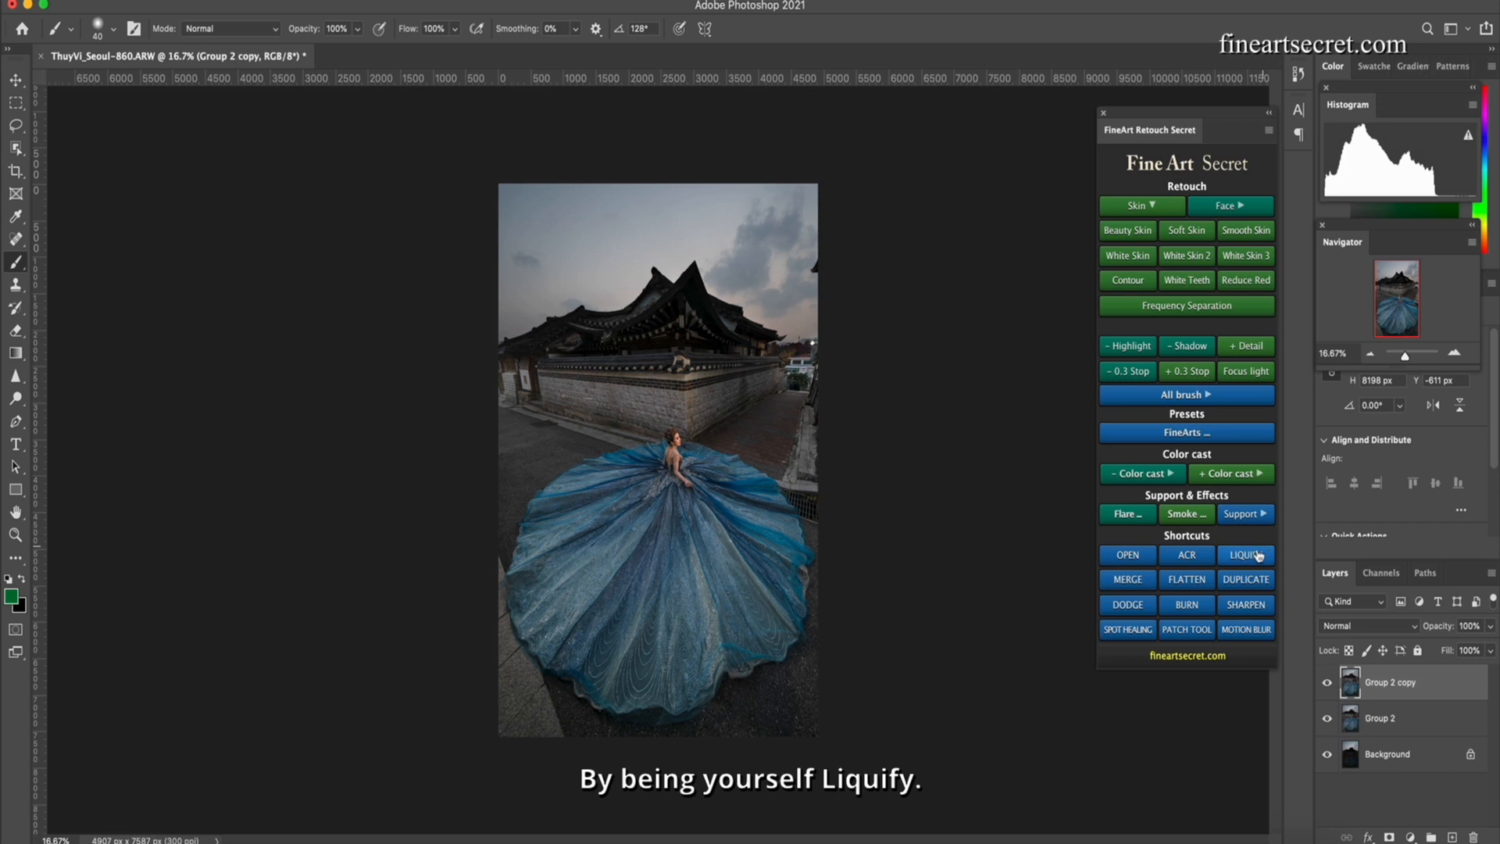
click(1243, 555)
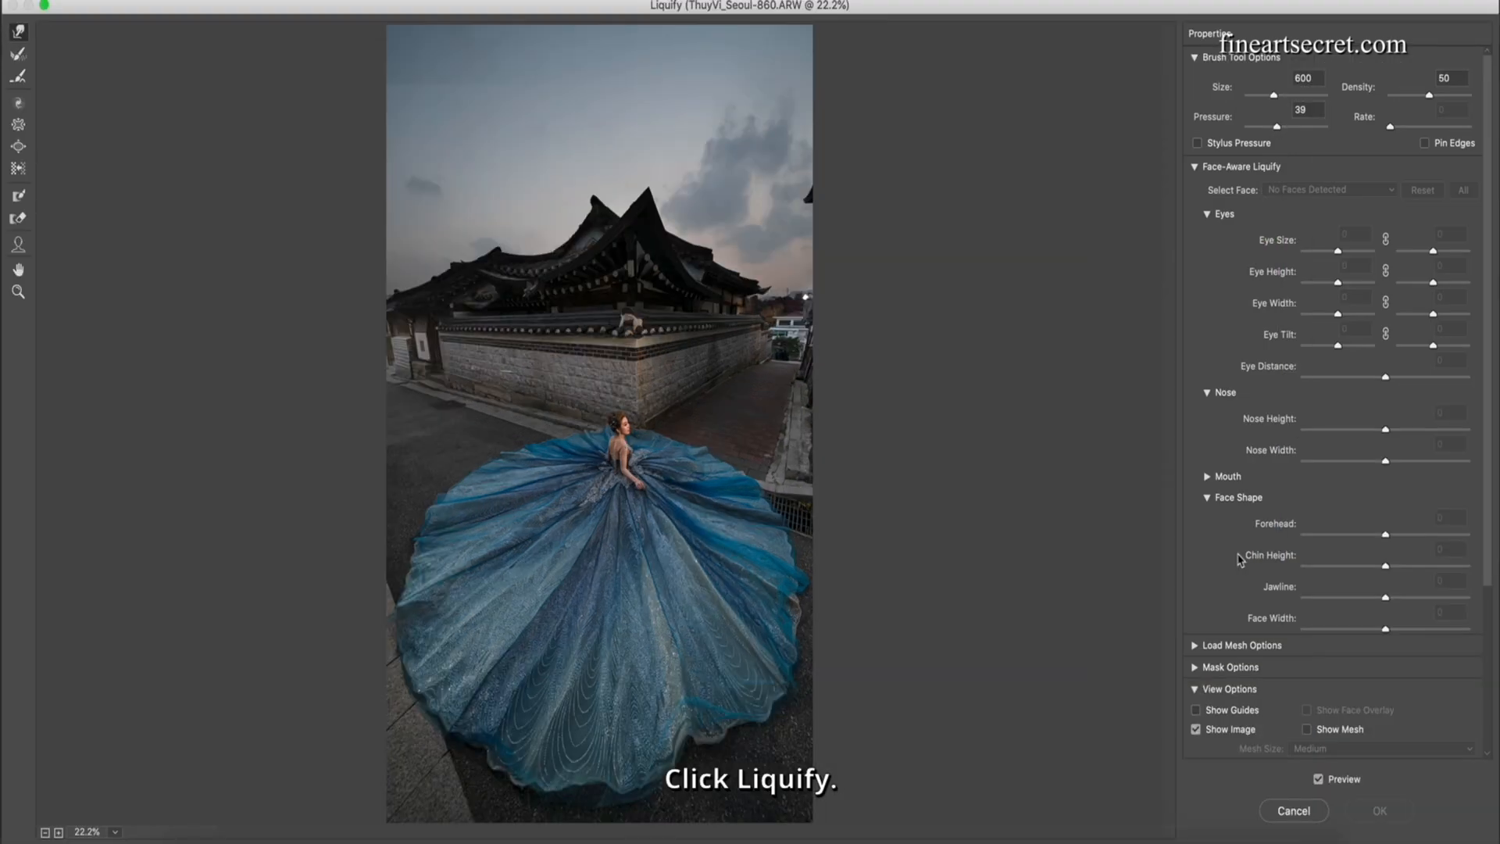
key(bracketright)
key(bracketright)
key(bracketright)
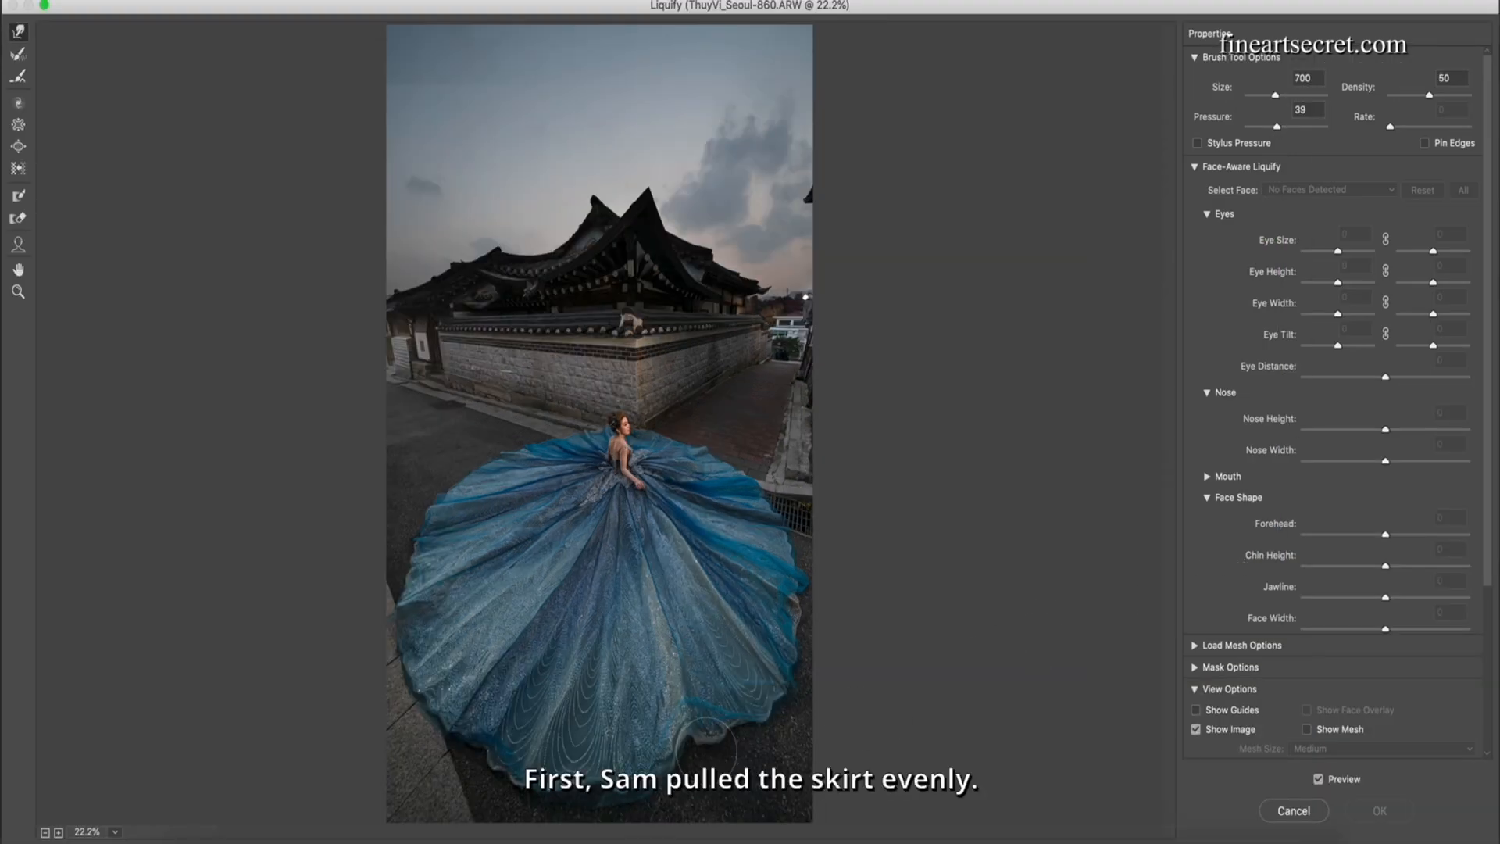
key(bracketright)
key(bracketright)
key(bracketright)
key(bracketright)
key(bracketright)
key(bracketright)
key(bracketright)
key(bracketright)
key(bracketright)
key(bracketright)
key(bracketright)
key(bracketright)
key(bracketright)
drag(686, 714, 694, 723)
Even out the rest of the skirt's hem into a round outline with a Liquify brush of about 2100
key(bracketleft)
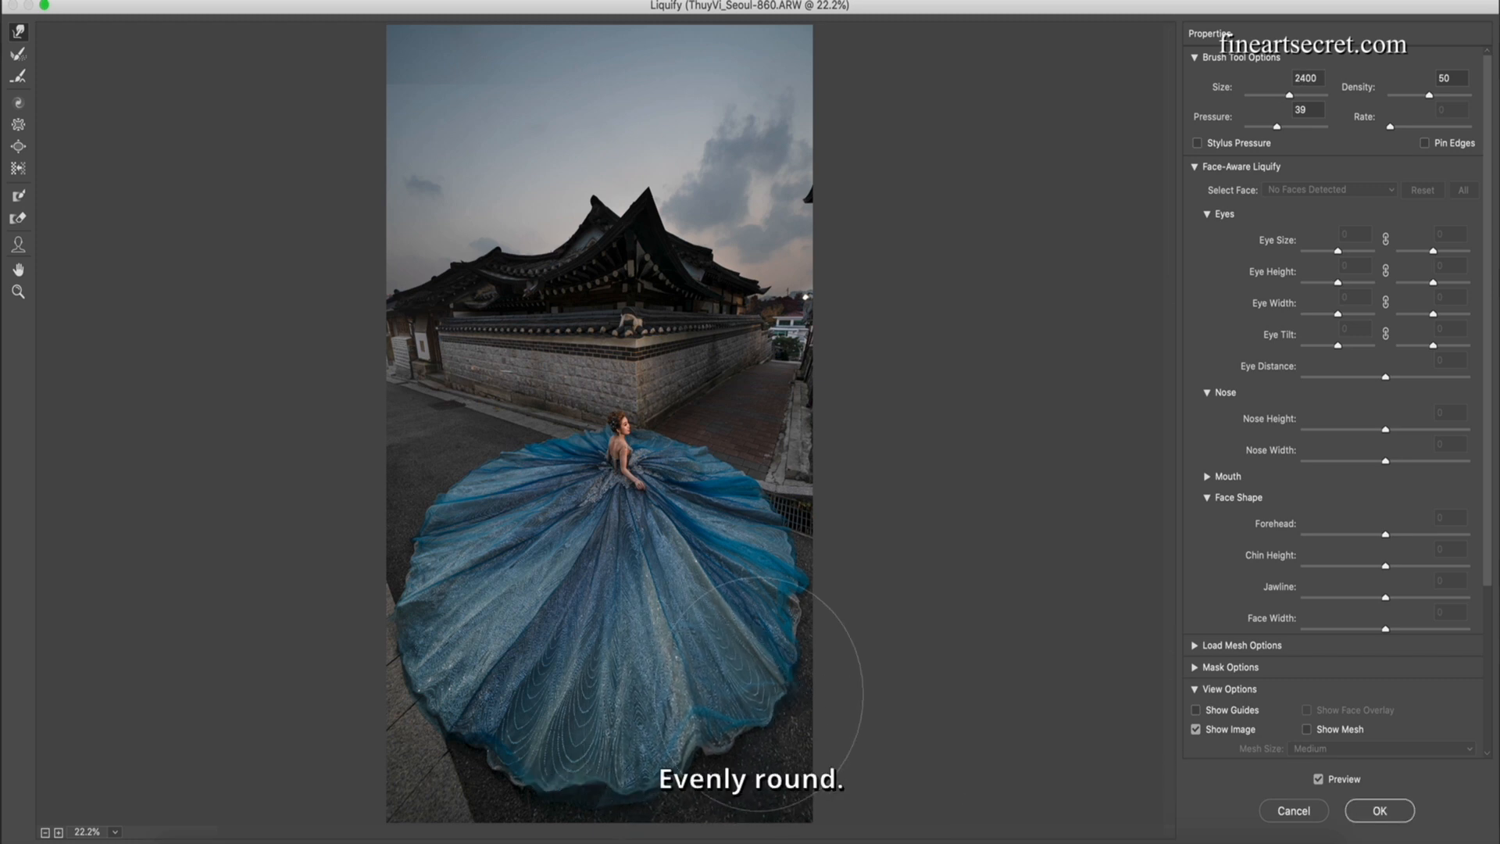
key(bracketleft)
key(bracketleft)
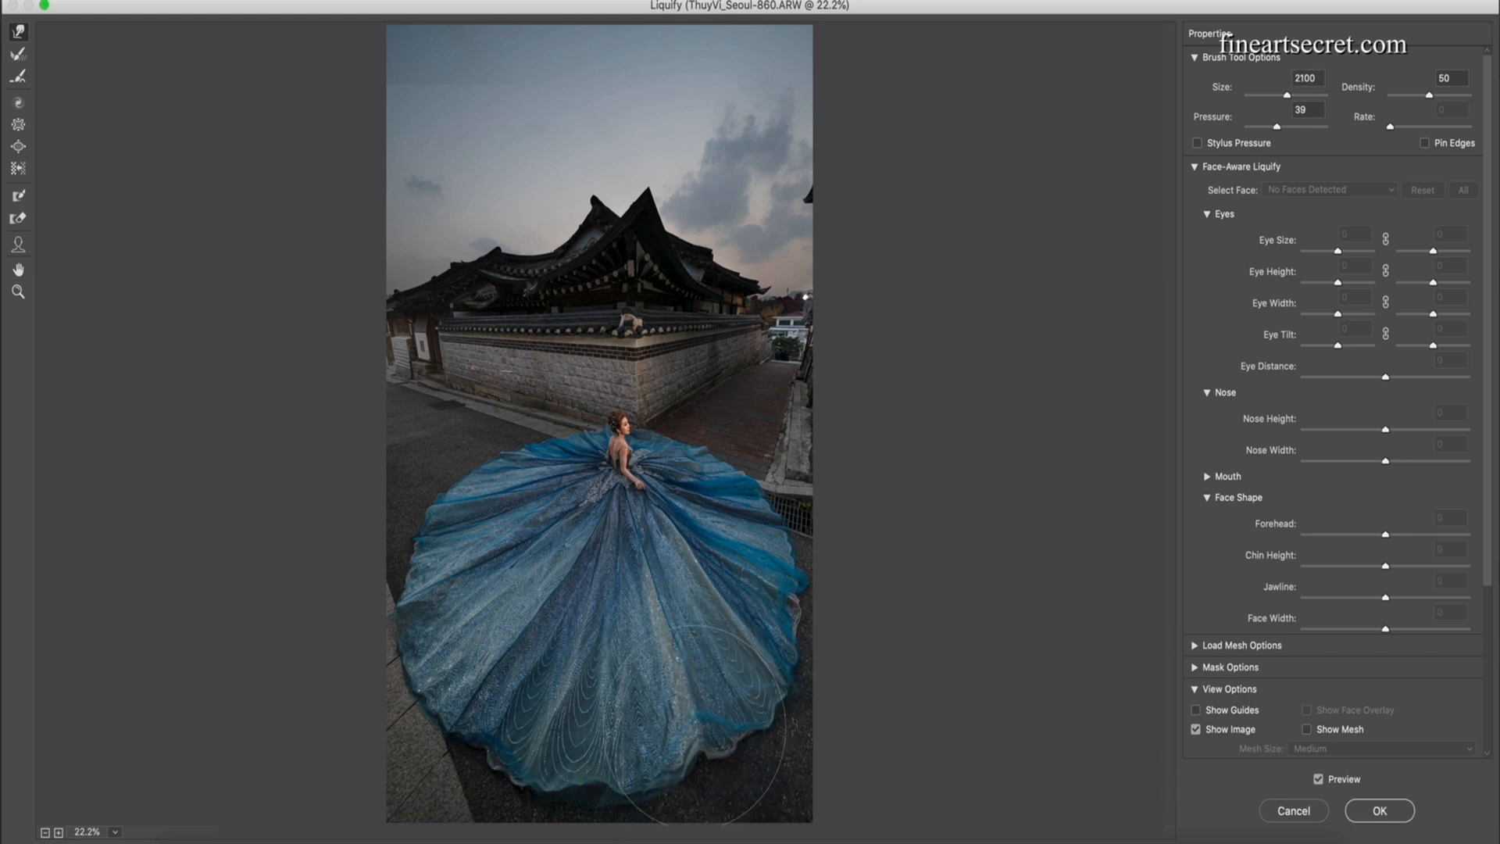
key(bracketright)
key(bracketright)
key(bracketleft)
key(bracketleft)
key(bracketleft)
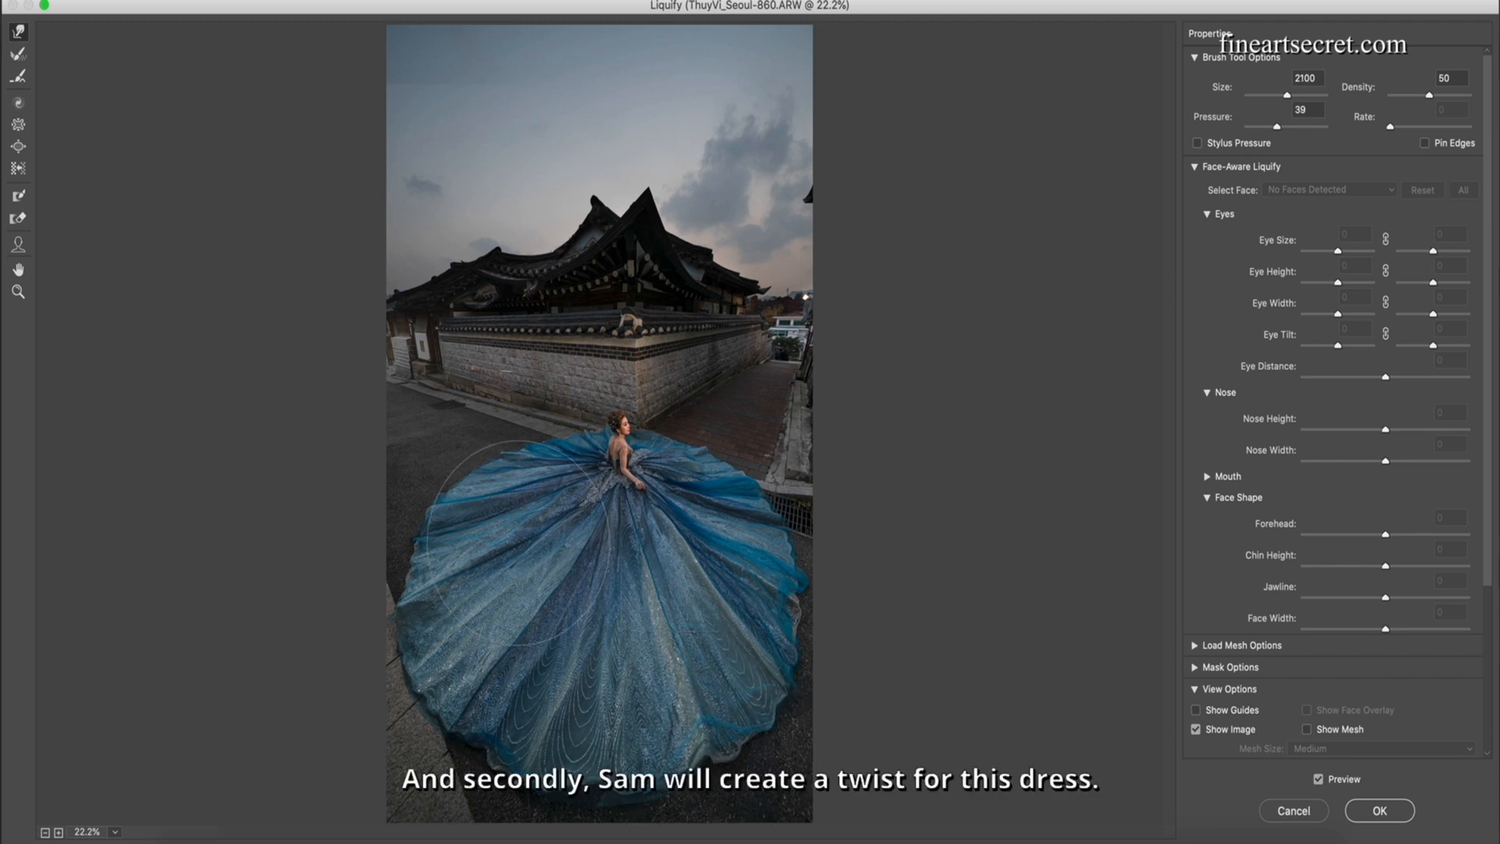
Twist the skirt's central folds into flowing curves with a Liquify brush of about 1700
mouse_move(677, 603)
mouse_down()
mouse_move(651, 610)
mouse_move(690, 591)
mouse_up()
key(bracketleft)
key(bracketleft)
key(bracketleft)
key(bracketright)
key(bracketright)
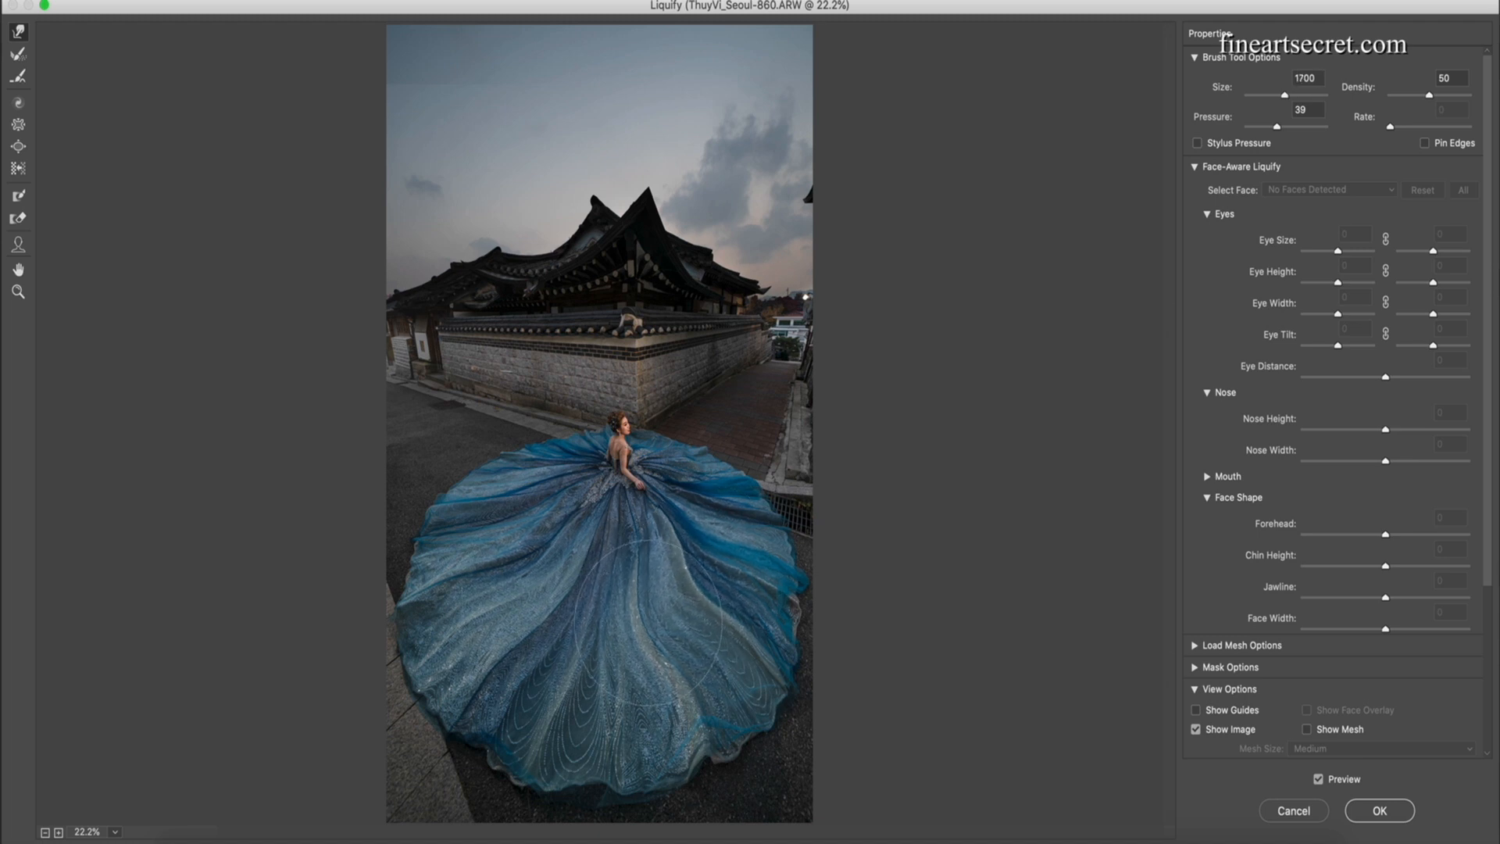
Bend the folds on the skirt's left side with Liquify brush sizes of about 1000 to 1200 and apply the warp
key(bracketleft)
key(bracketleft)
key(bracketleft)
key(bracketleft)
key(bracketleft)
key(bracketleft)
key(bracketleft)
key(bracketleft)
key(bracketleft)
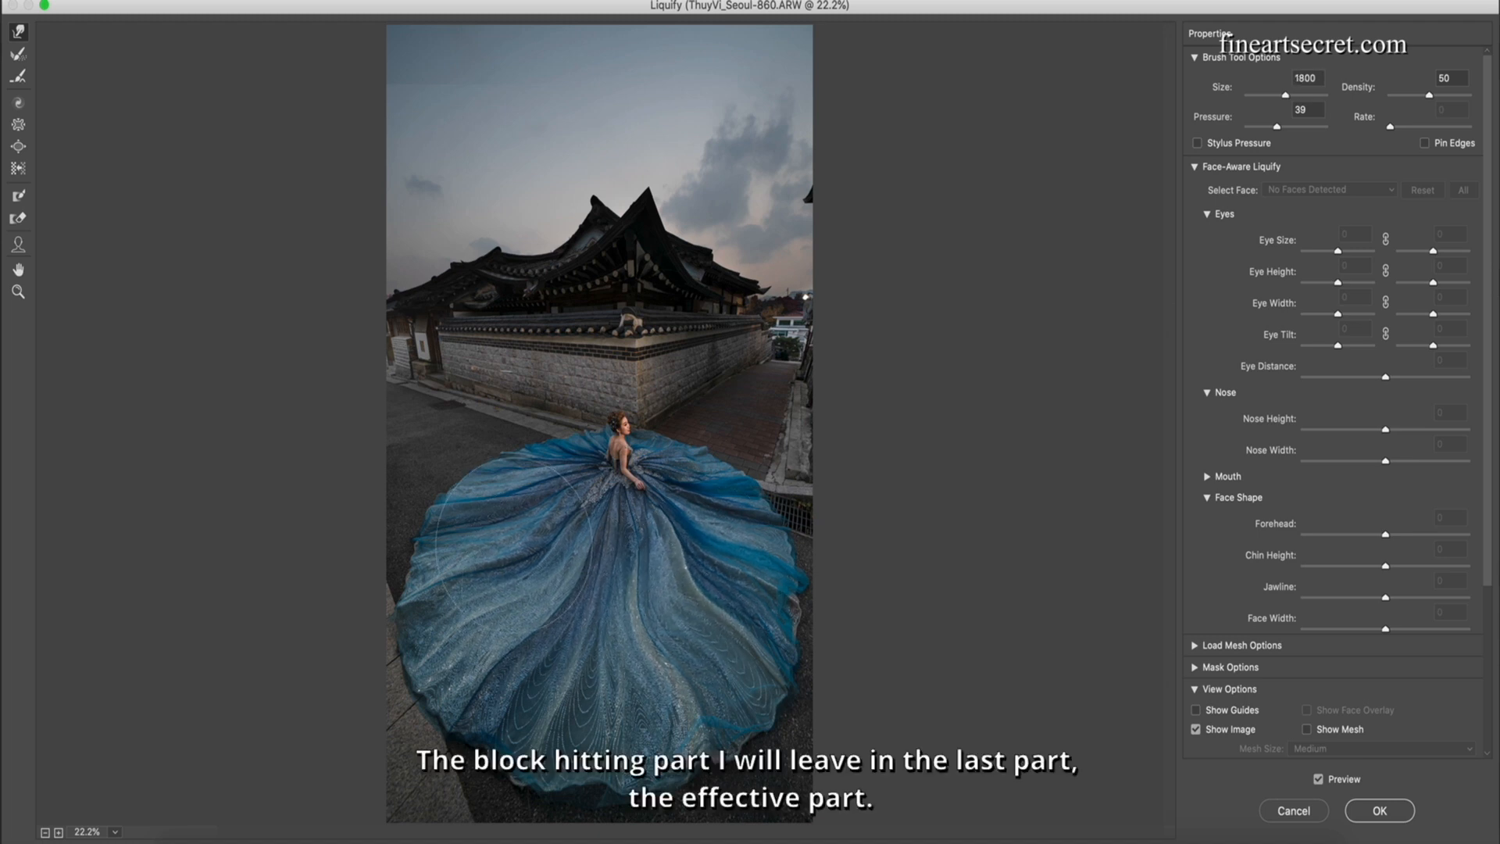
key(bracketleft)
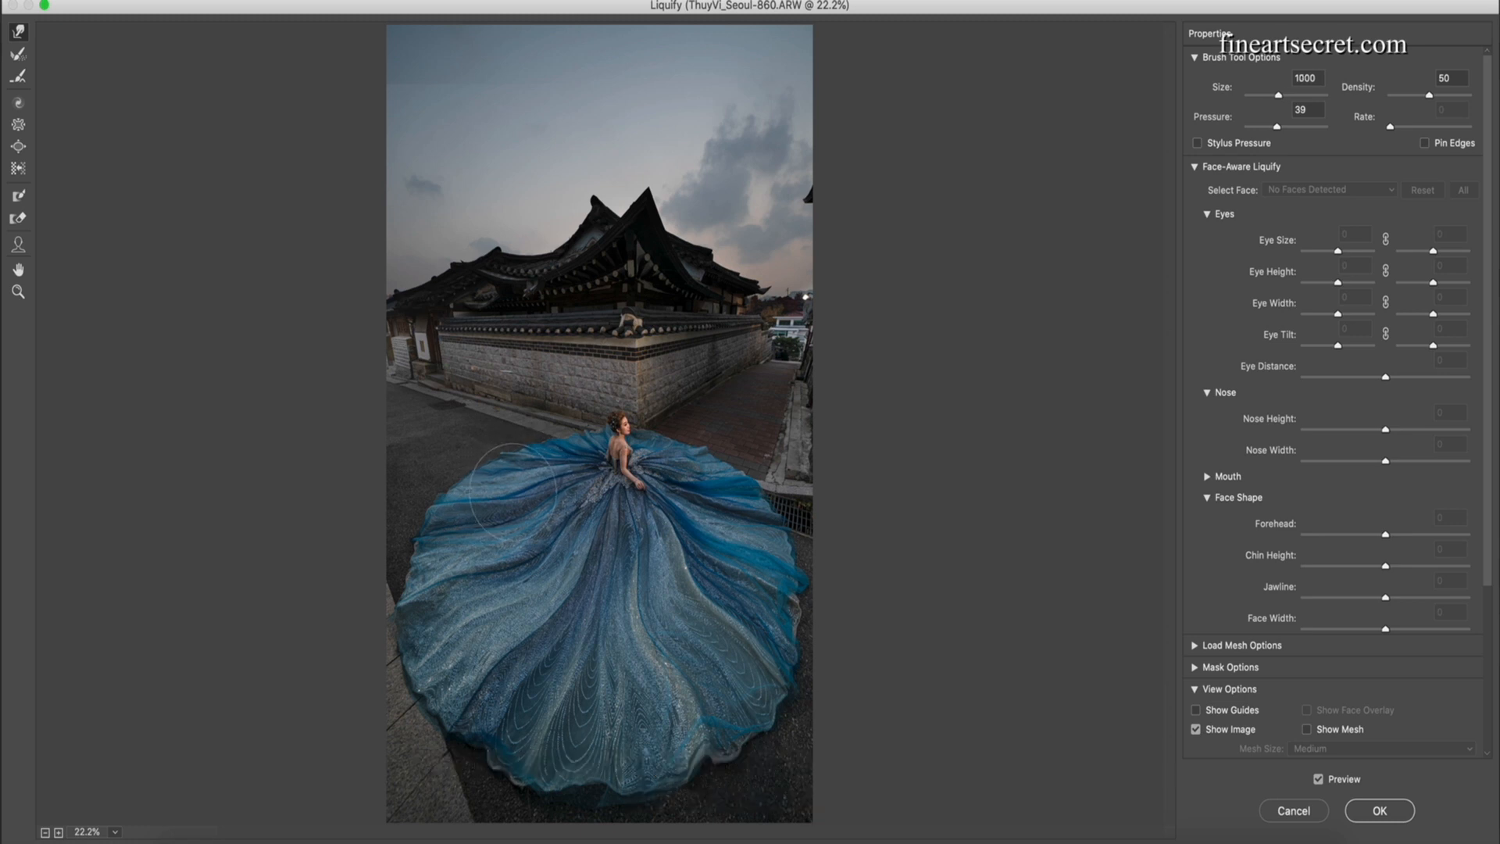
key(bracketright)
key(bracketright)
key(bracketright)
key(bracketright)
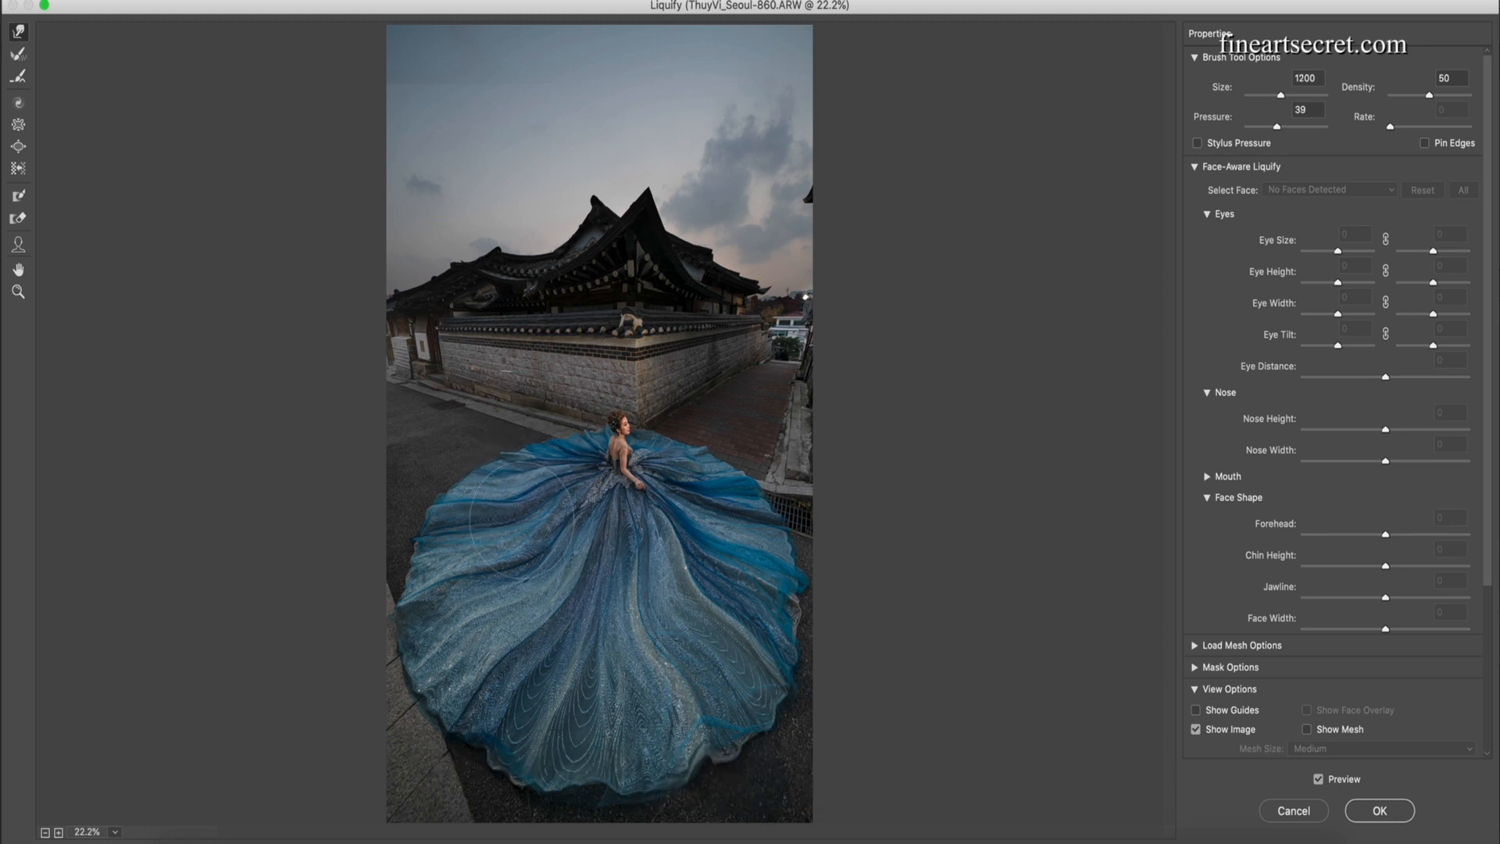
key(bracketright)
key(bracketright)
key(bracketright)
click(1363, 810)
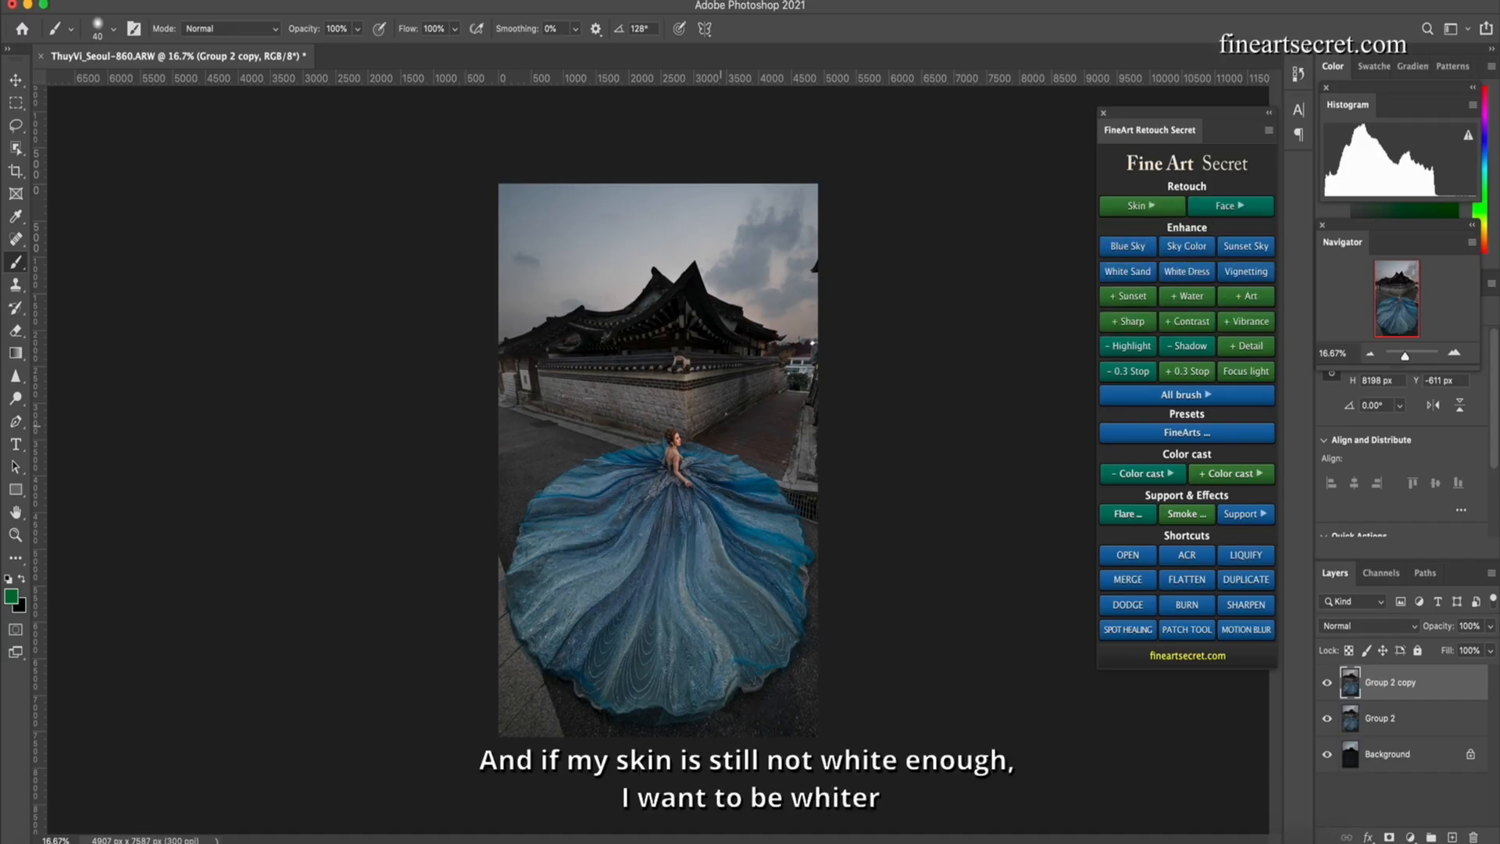
Add a White Skin 3 layer, brush it onto the woman at 600 px and set its opacity to 58%
click(1143, 207)
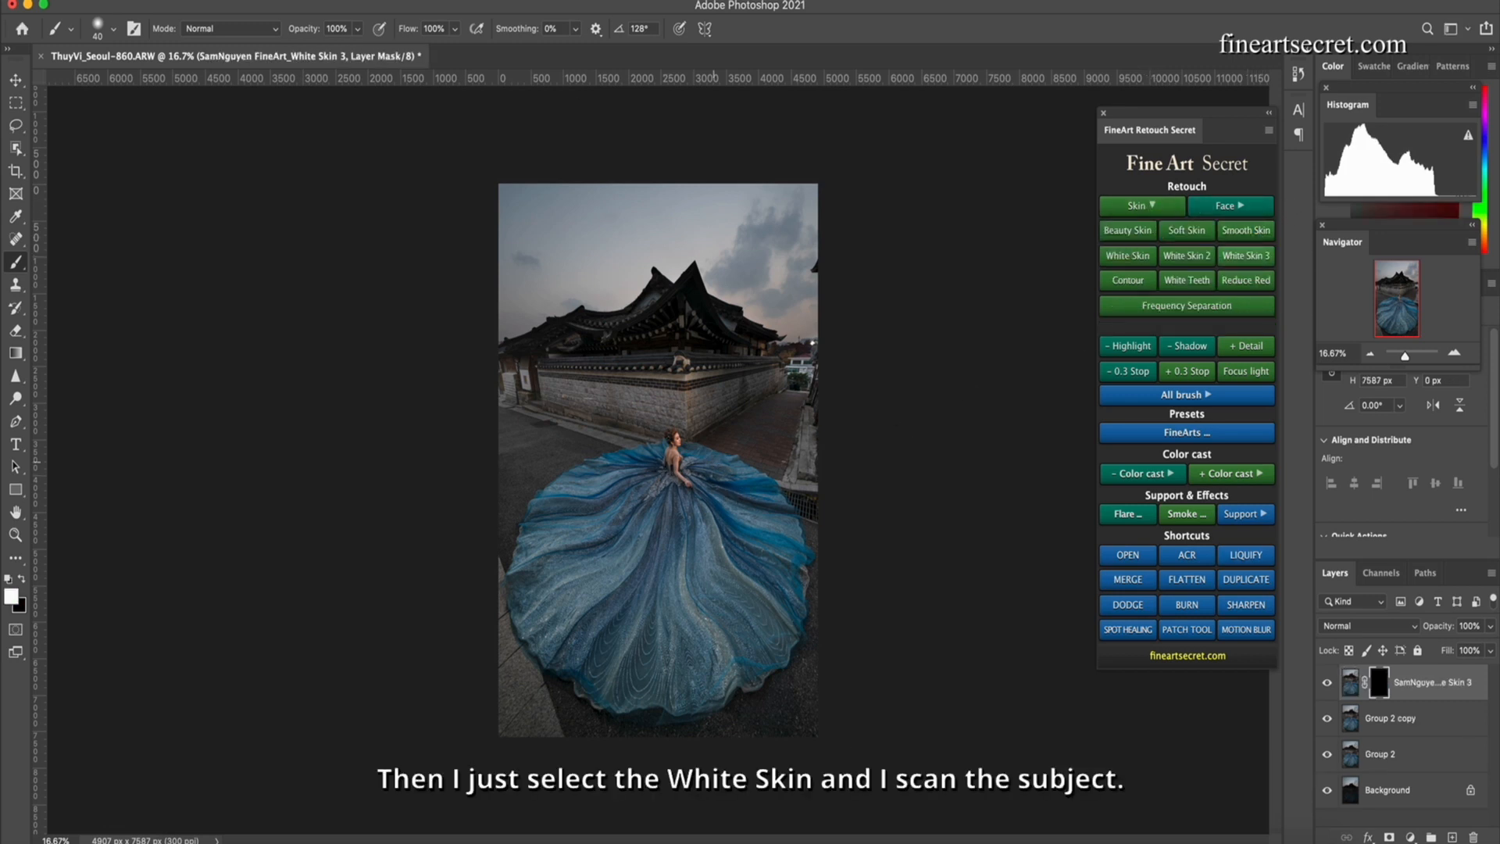
key(])
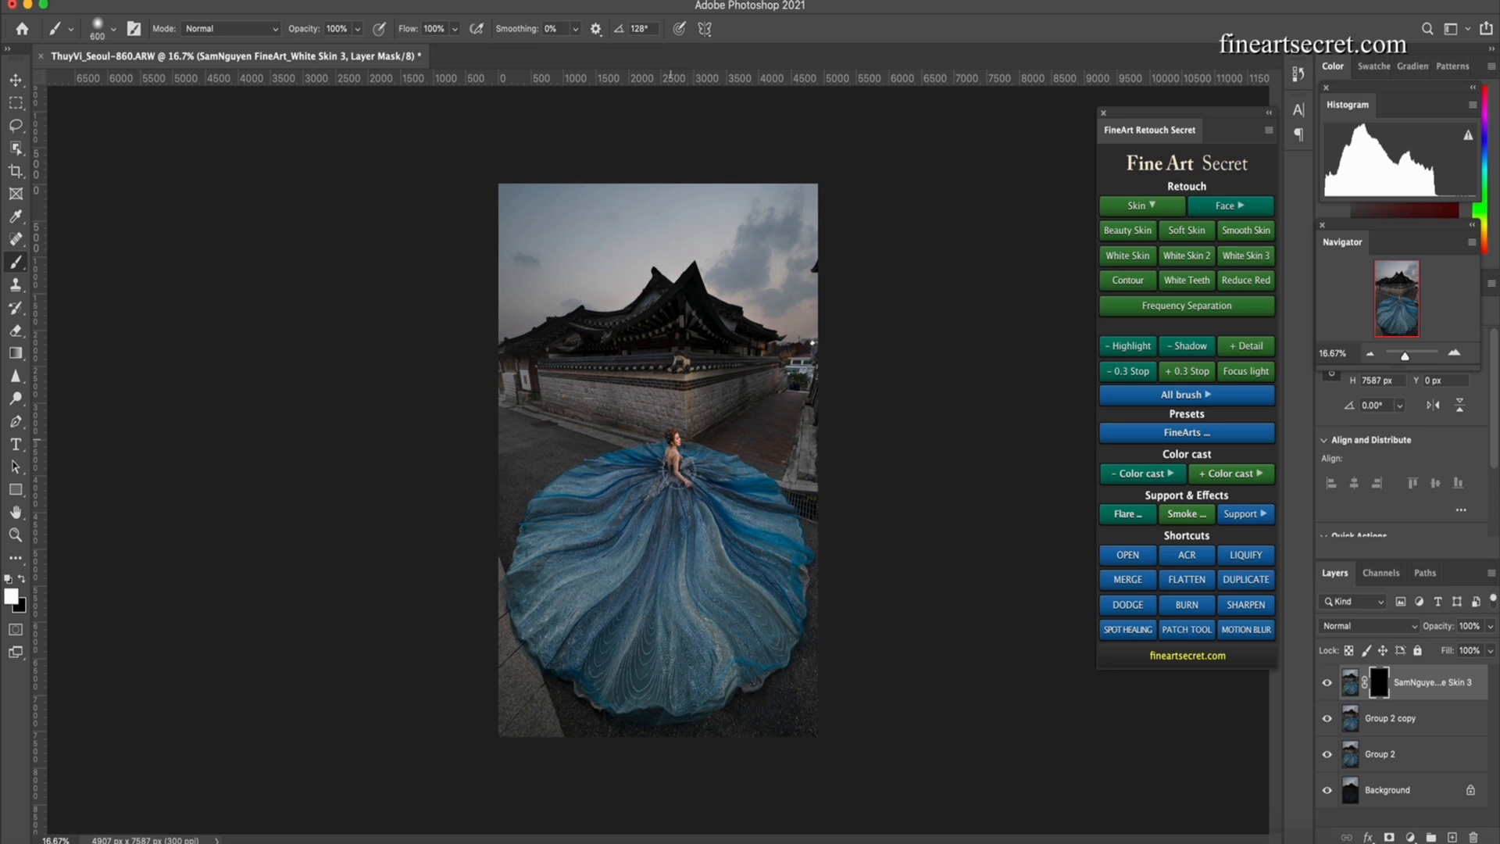
drag(677, 459, 687, 484)
click(1492, 627)
drag(1491, 648, 1454, 652)
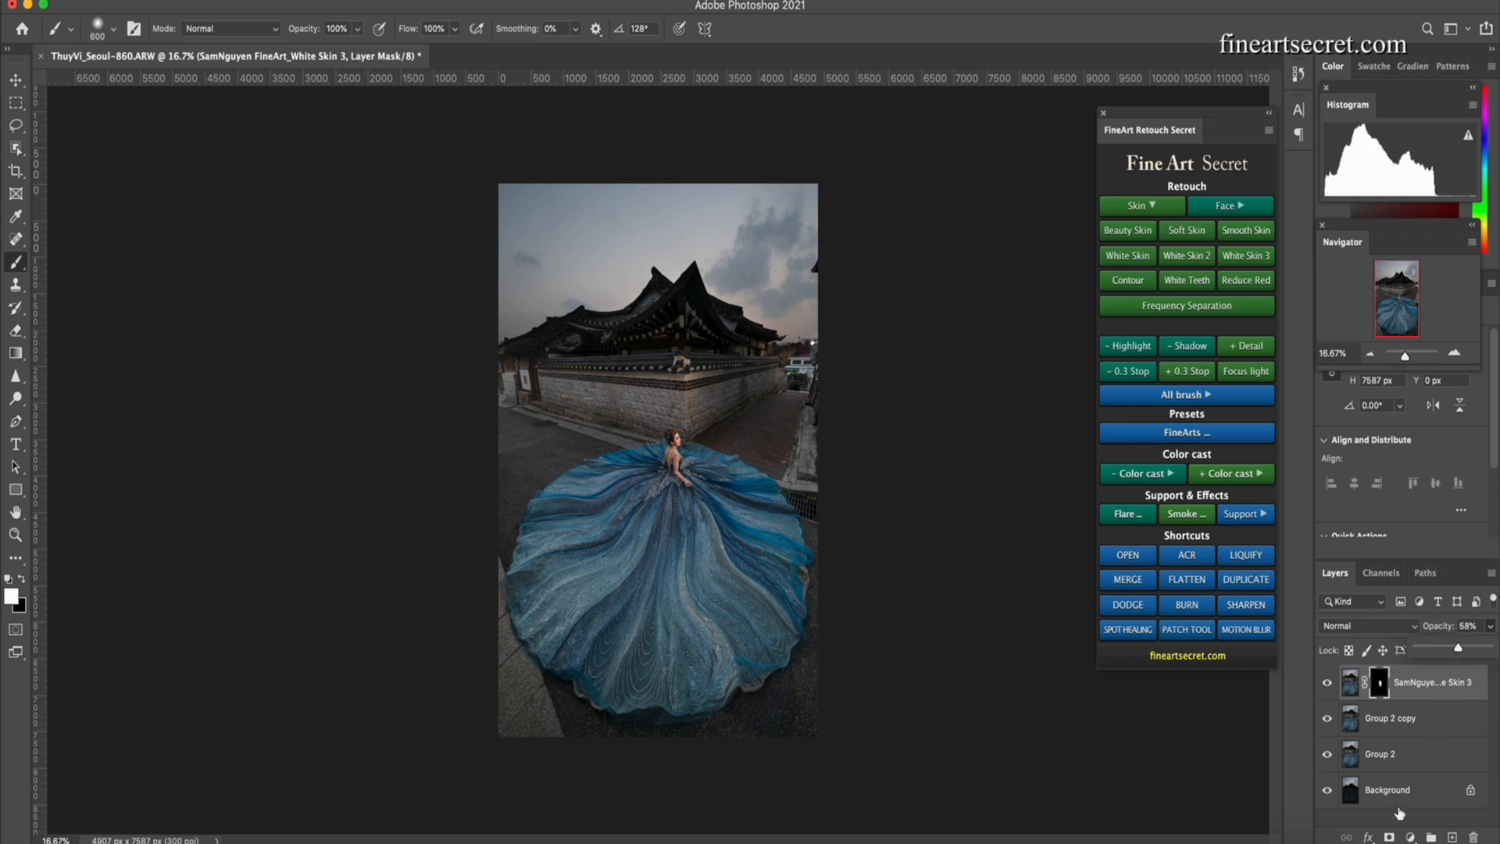
Group and merge the White Skin 3, Group 2 copy and Group 2 layers, and compare the result with the original
click(1401, 766)
shift+click(1403, 767)
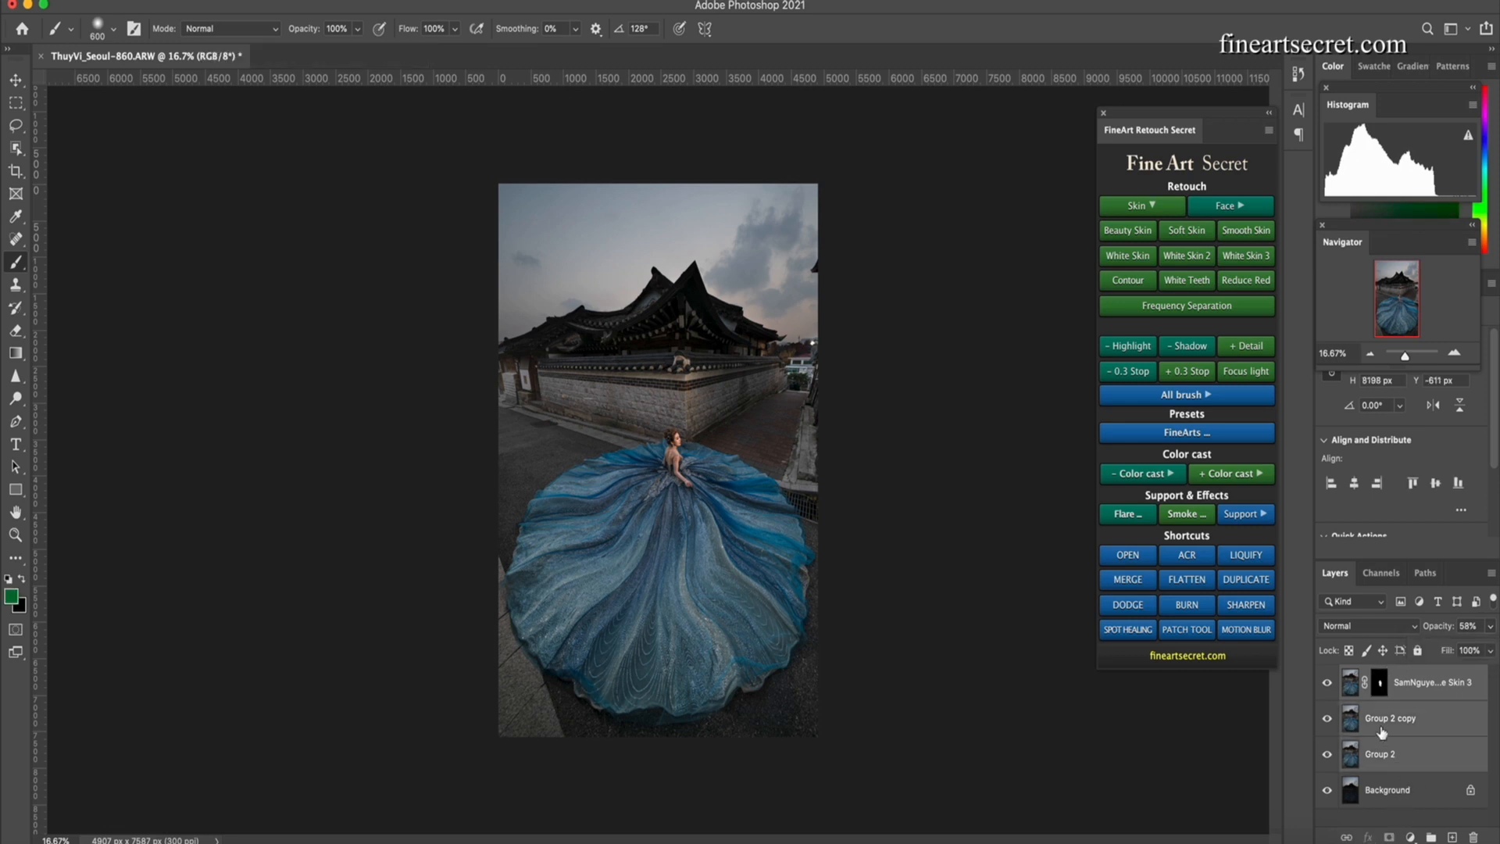
key(super+g)
click(1327, 685)
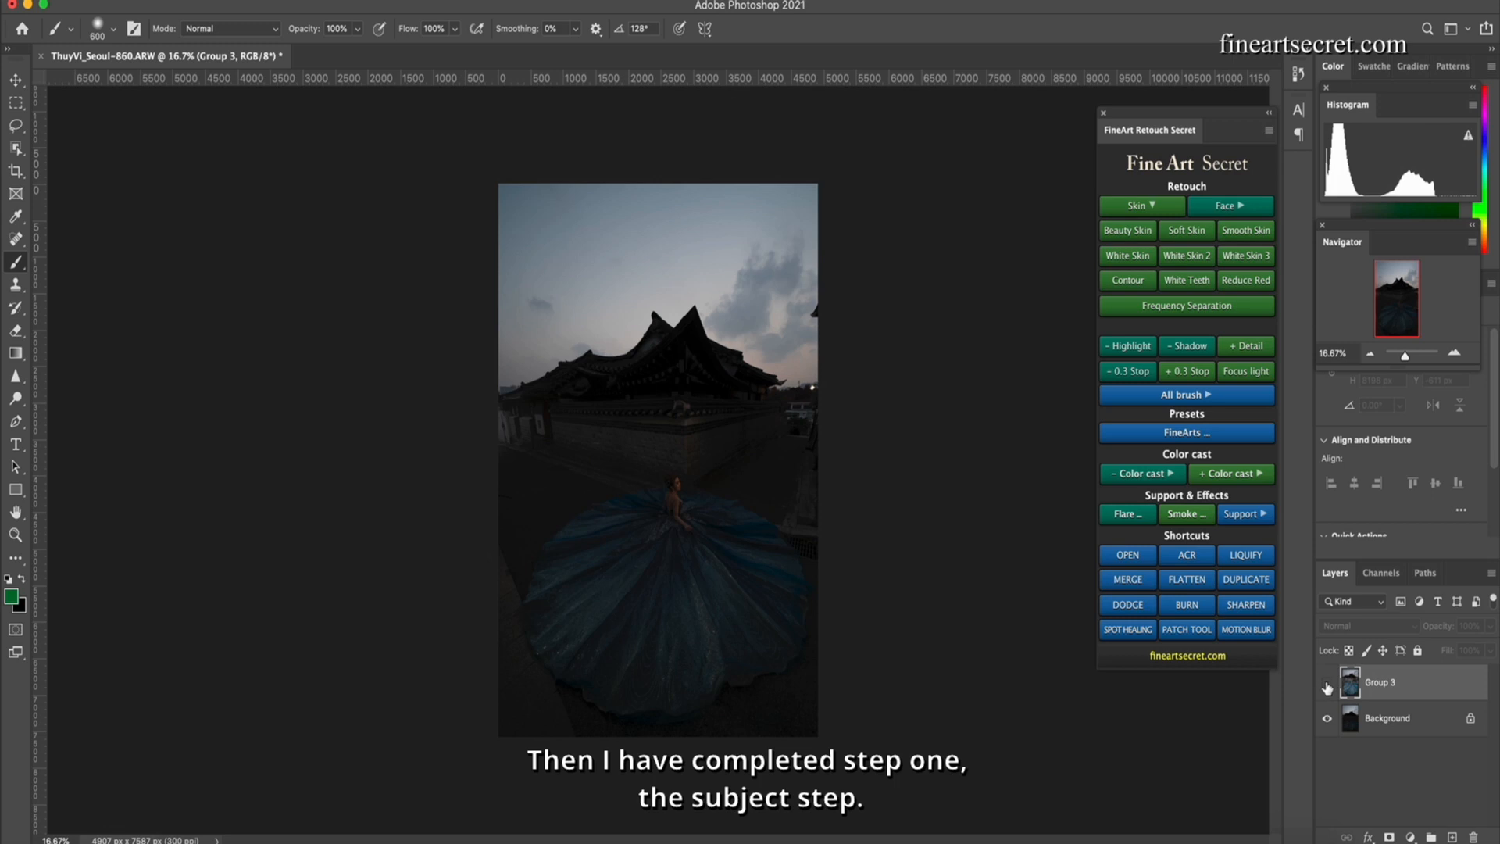
click(1327, 684)
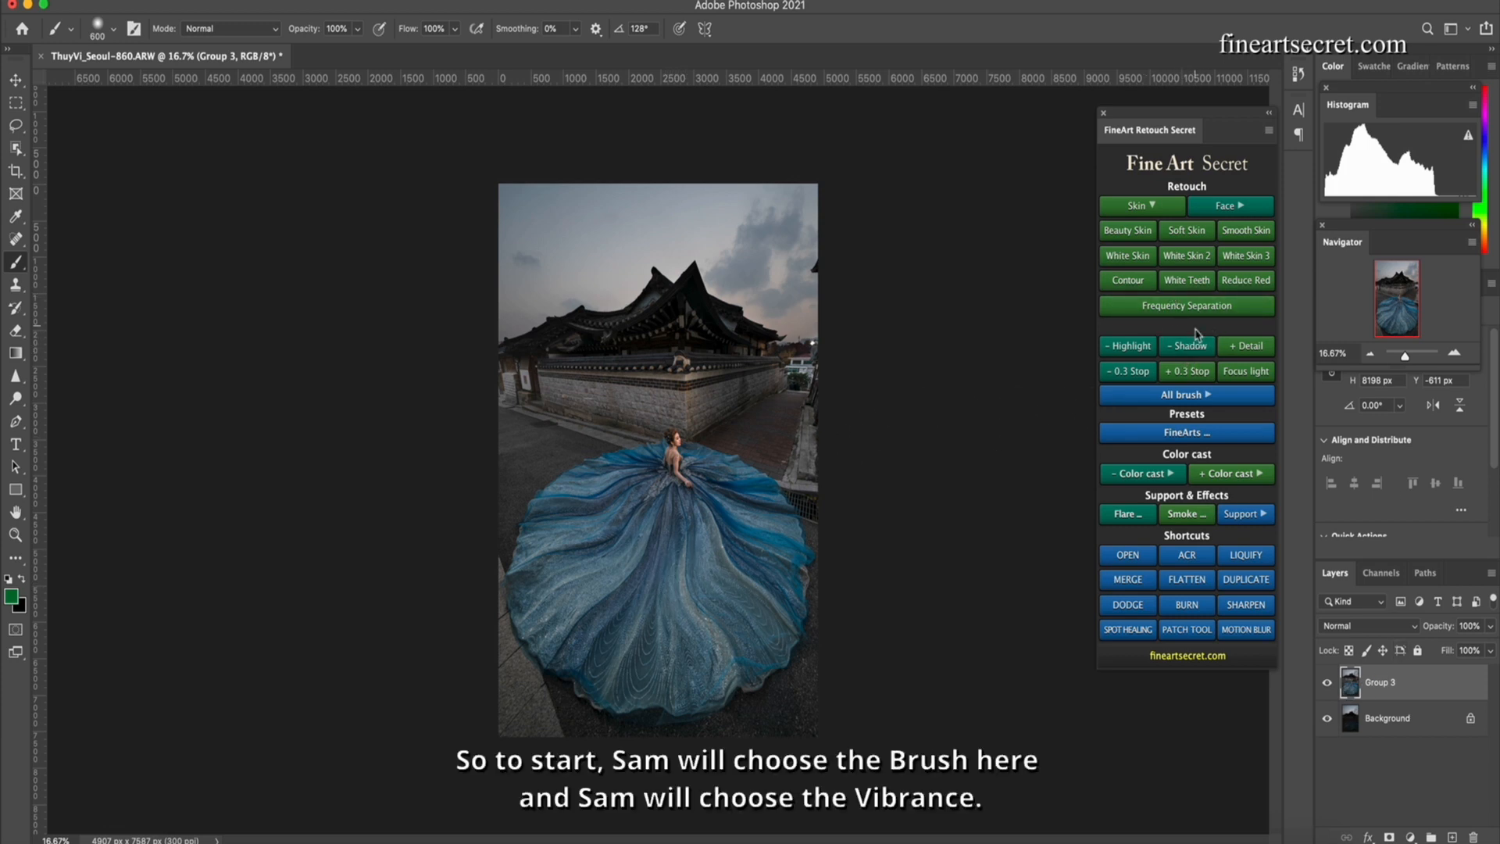
Add a brushable + Vibrance layer and paint it over the skirt with a 1200 px brush
click(1177, 397)
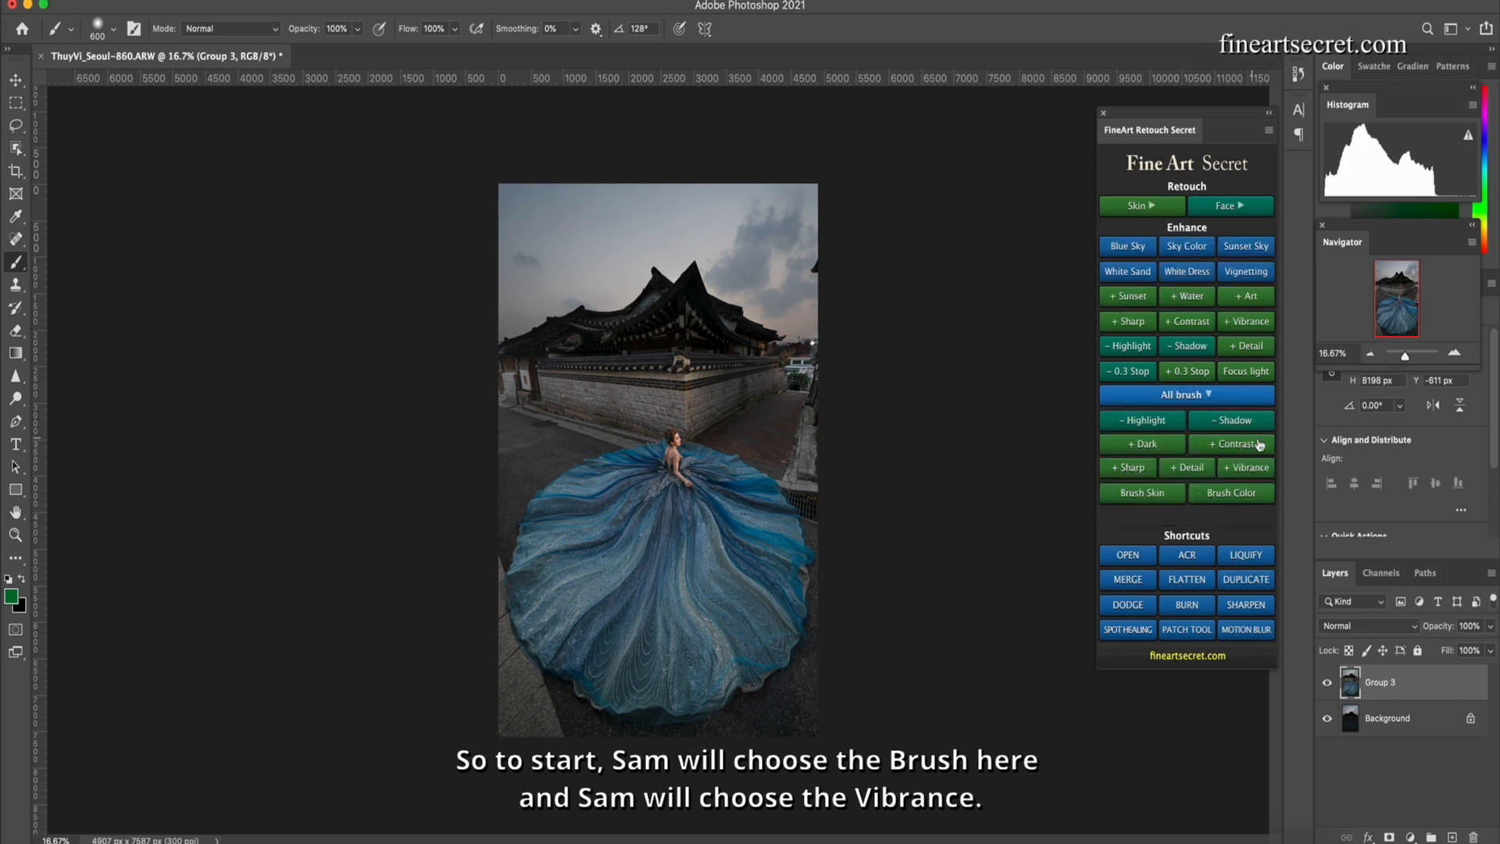
click(1242, 469)
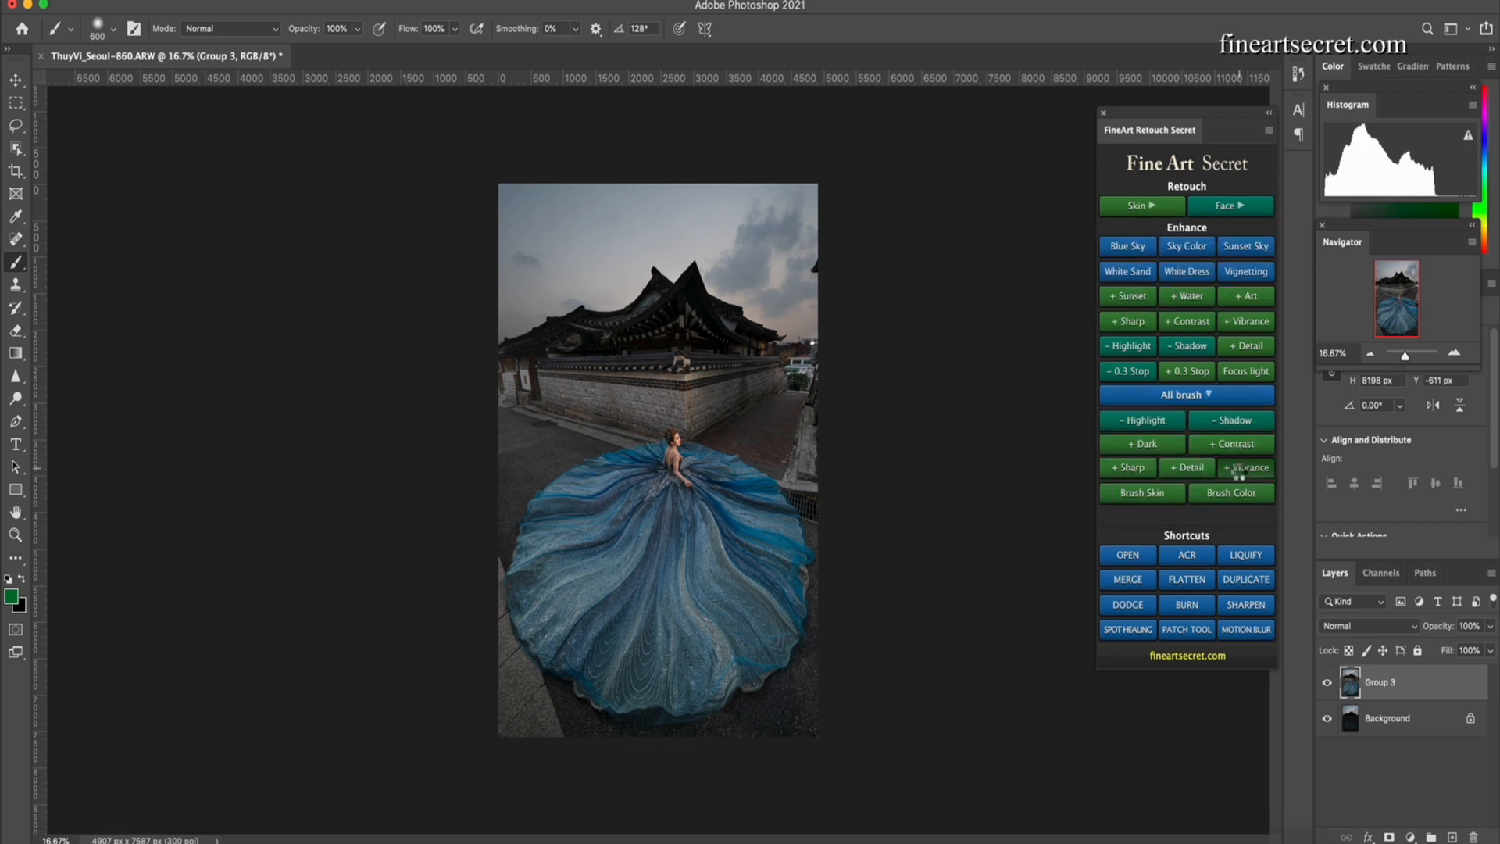
key(bracketright)
key(bracketright)
key(bracketright)
key(bracketright)
key(bracketright)
key(bracketright)
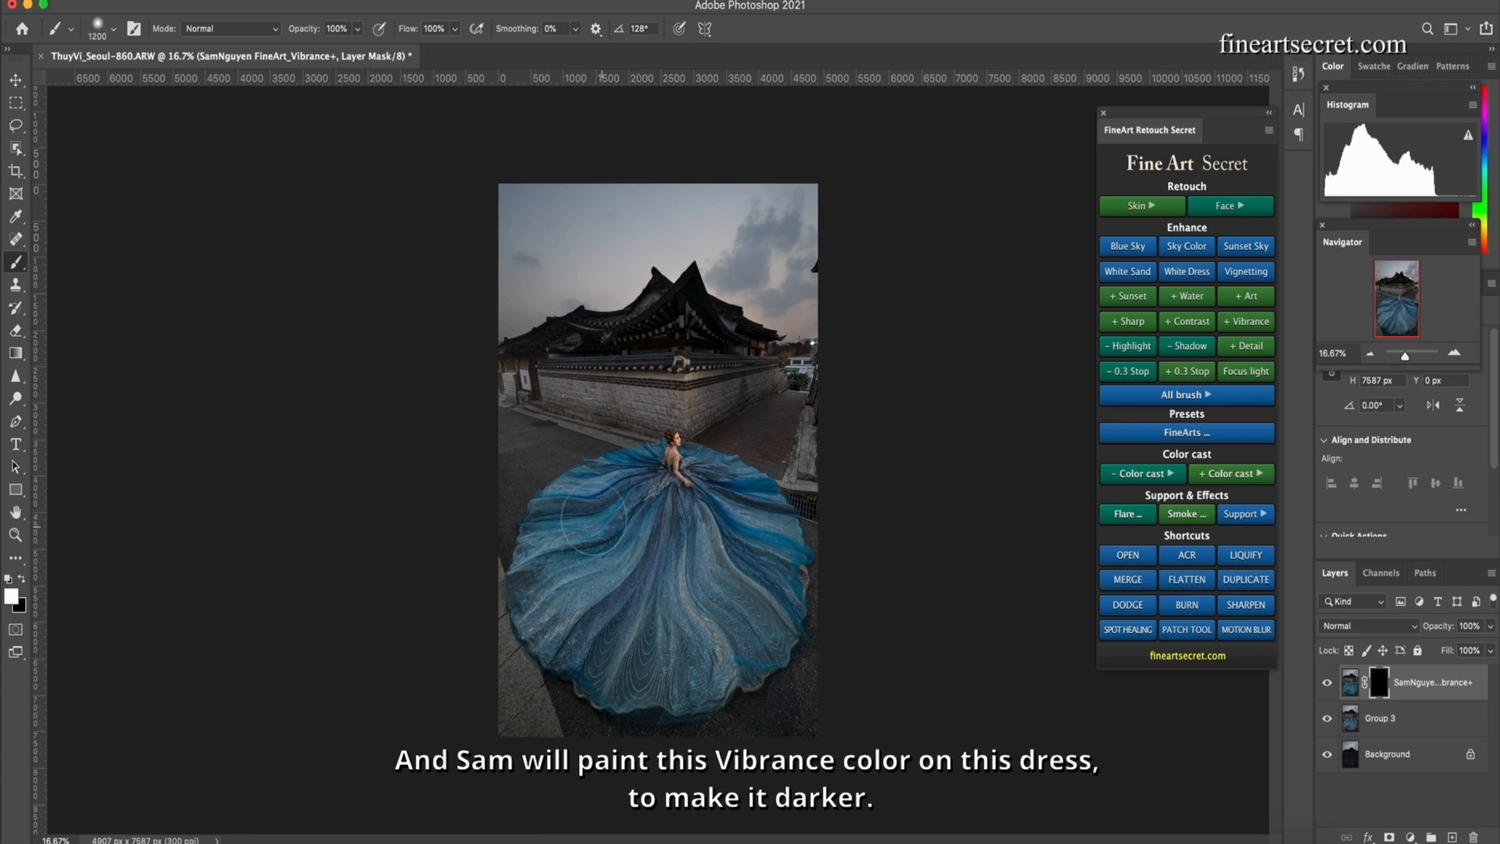
mouse_move(694, 662)
mouse_down()
mouse_move(679, 576)
mouse_move(715, 566)
mouse_move(736, 541)
mouse_up()
Extend the vibrance over the skirt's right side and remaining edges with brushes of 1000 px and smaller
key(bracketleft)
key(bracketleft)
mouse_move(754, 558)
mouse_down()
mouse_move(763, 592)
mouse_move(721, 630)
mouse_up()
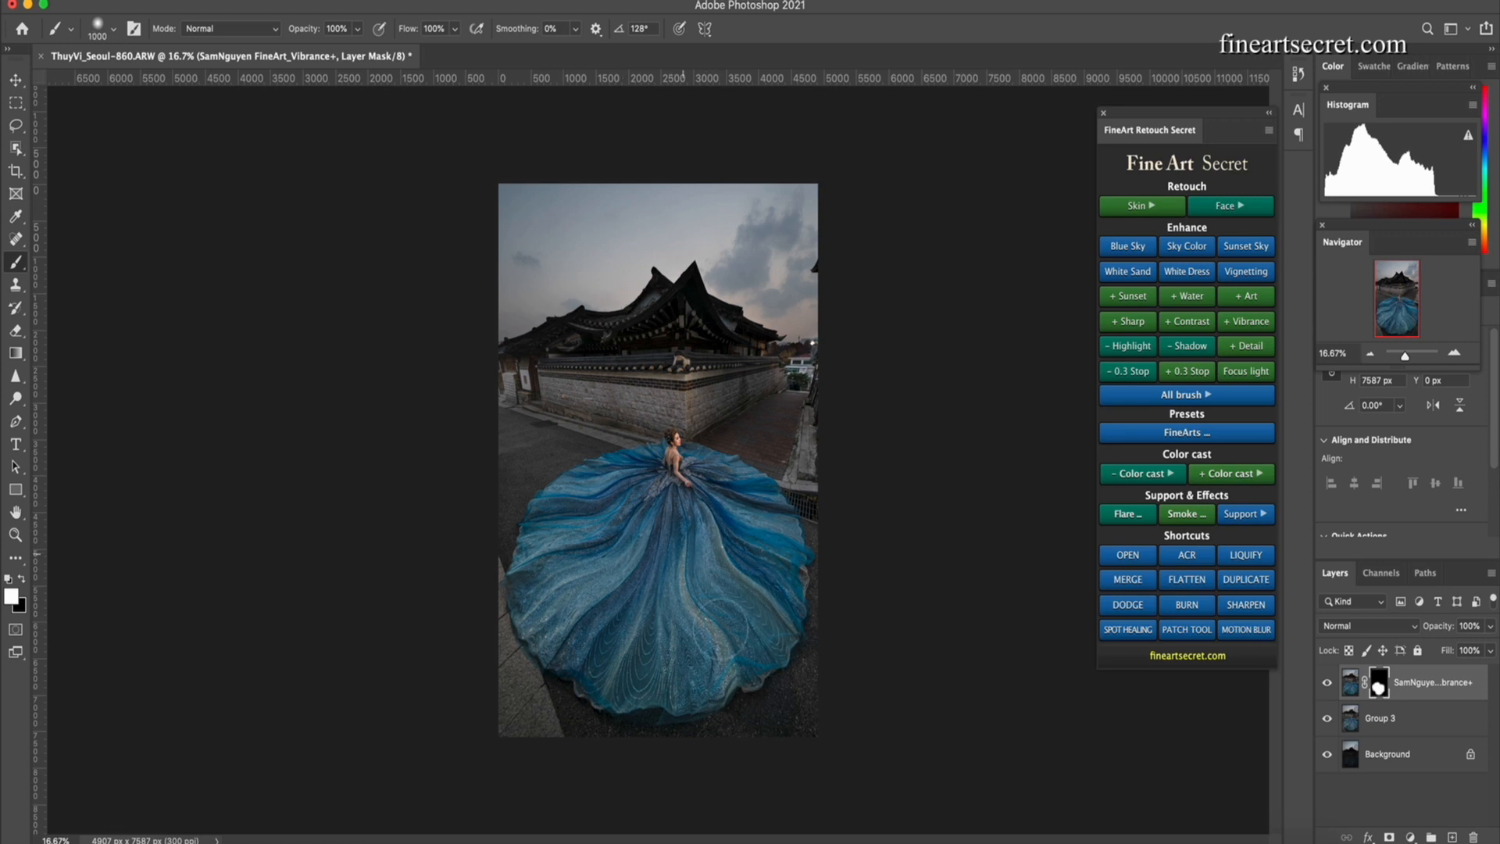
key(bracketleft)
key(bracketleft)
key(bracketleft)
key(bracketleft)
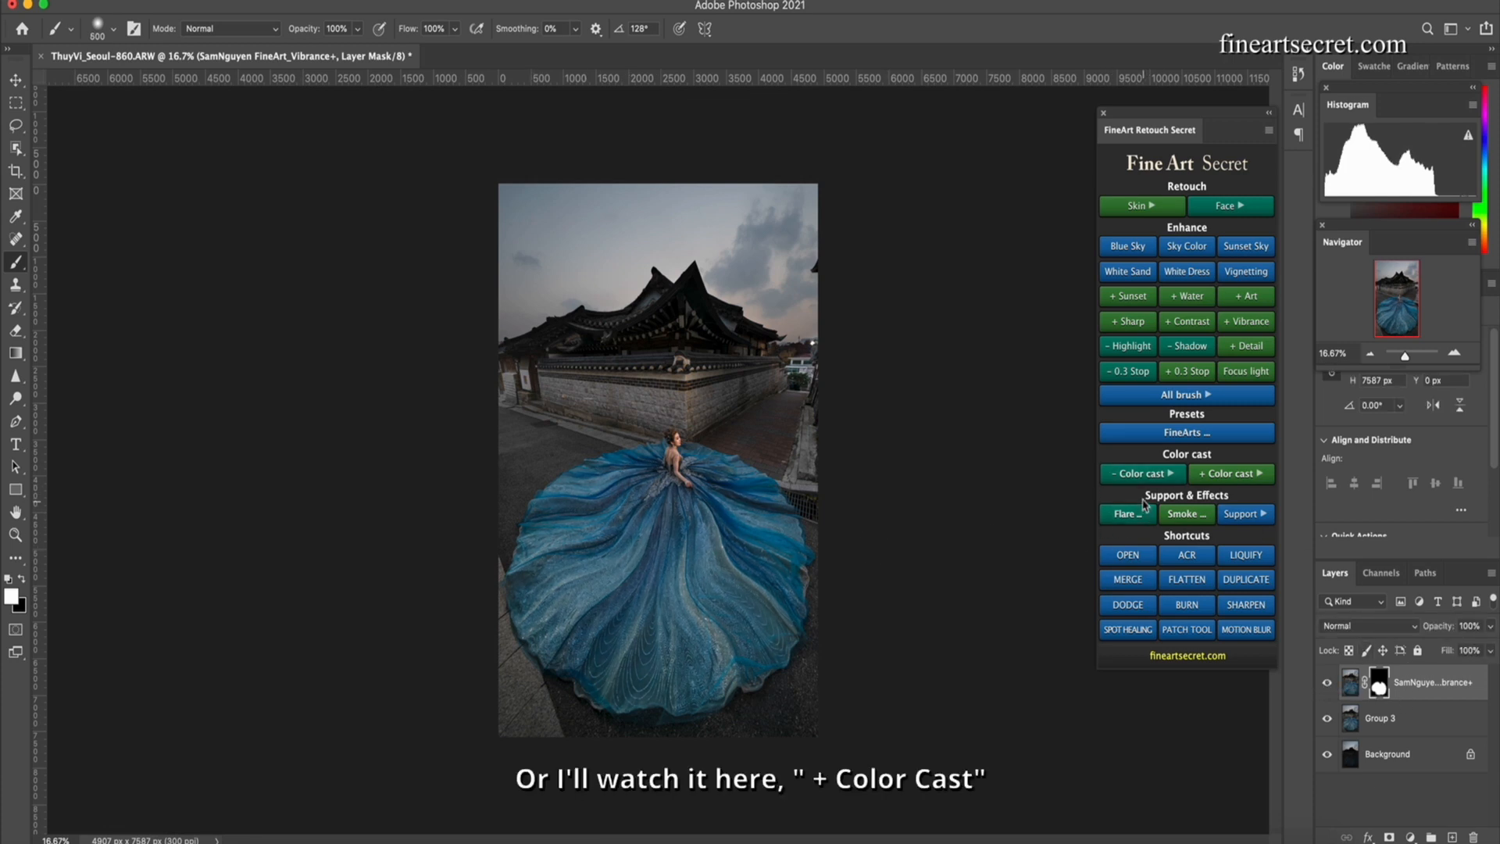
Apply the + Aqua color cast twice to deepen the color of the dress
click(1217, 477)
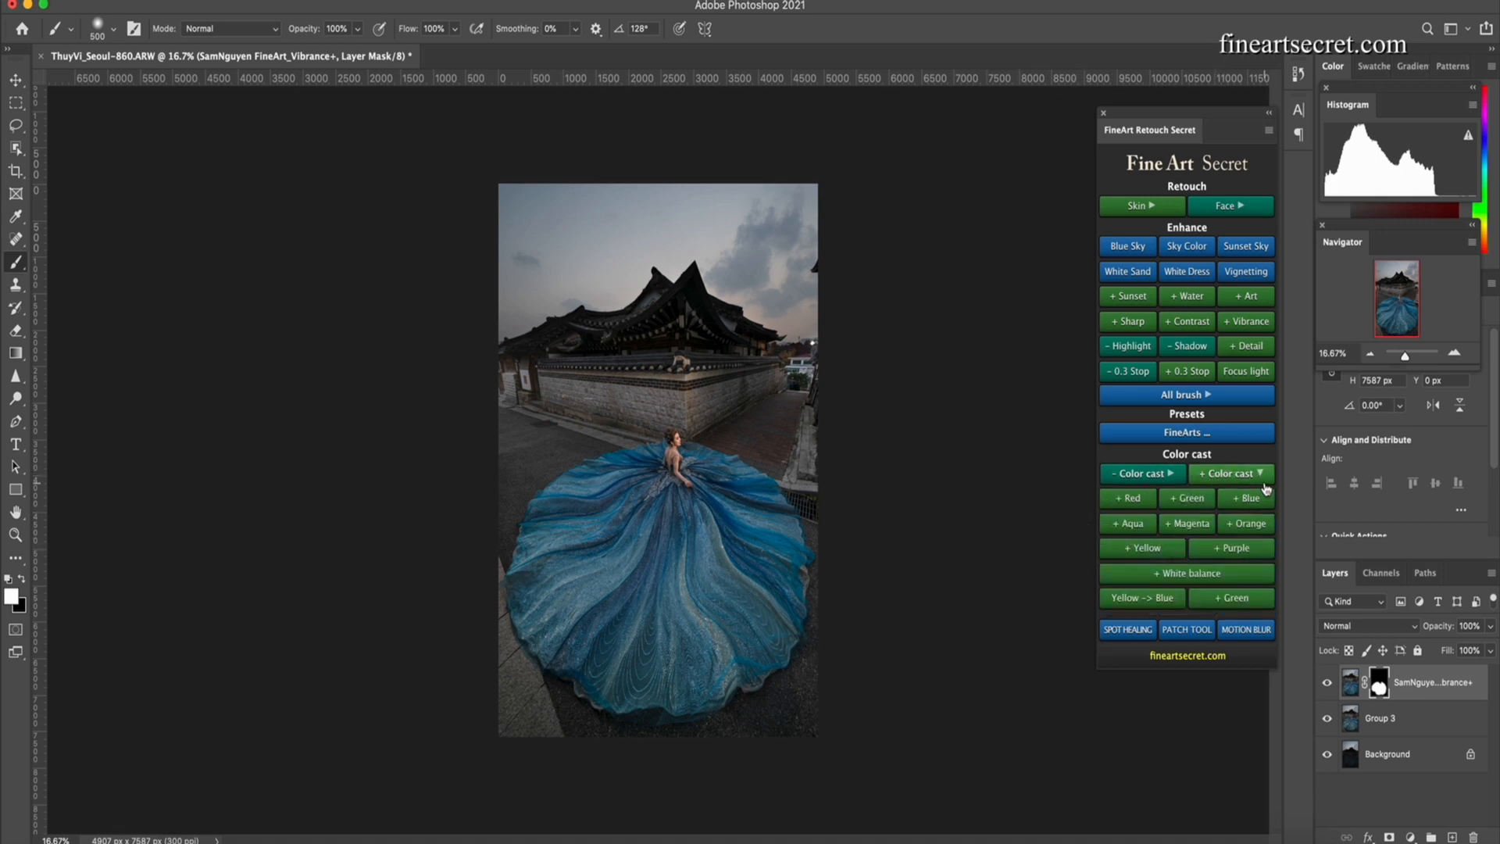
click(1123, 531)
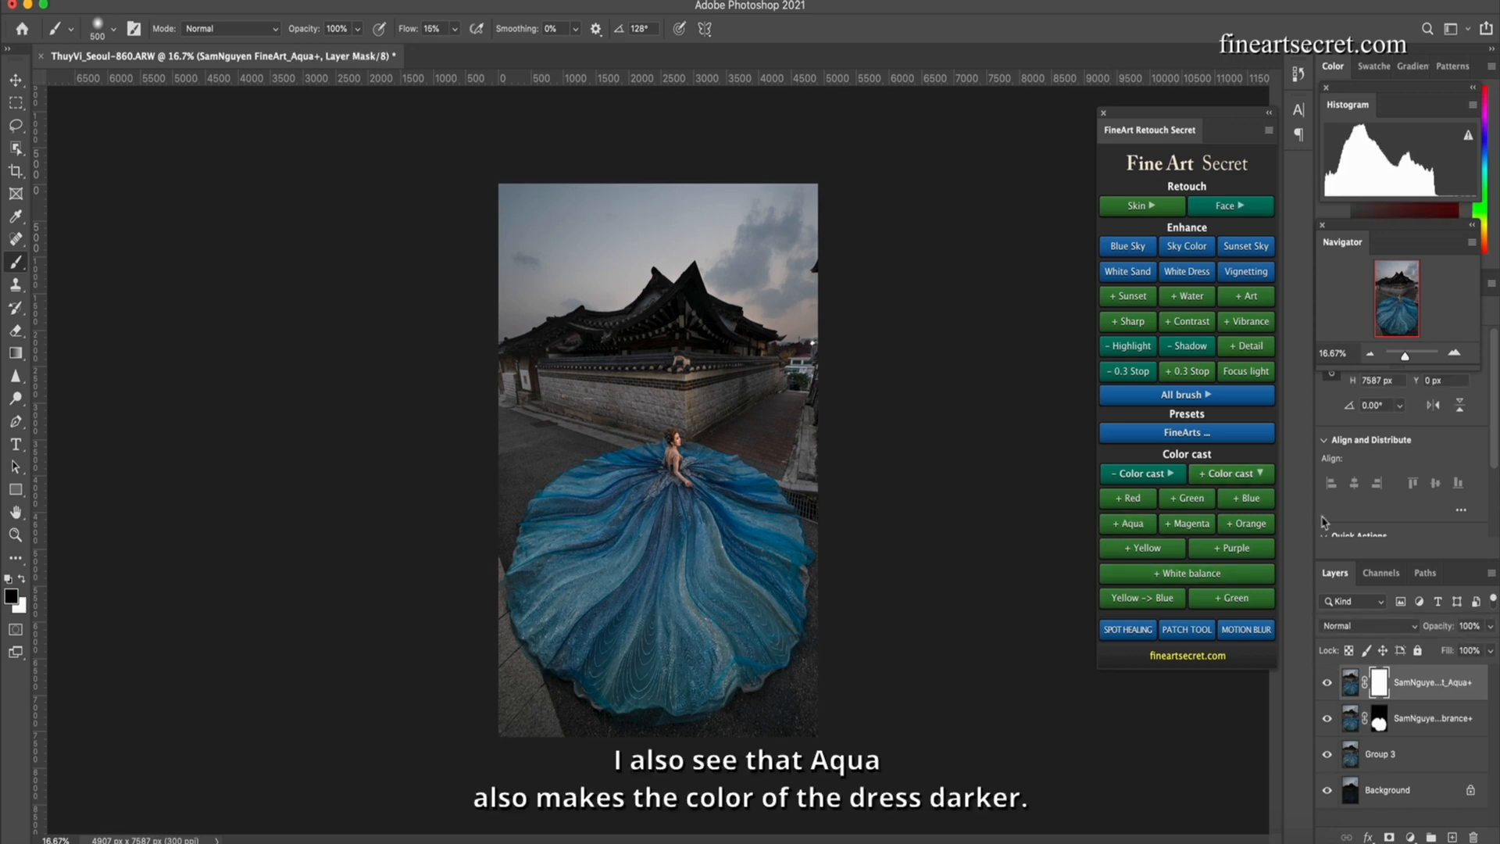
click(1123, 524)
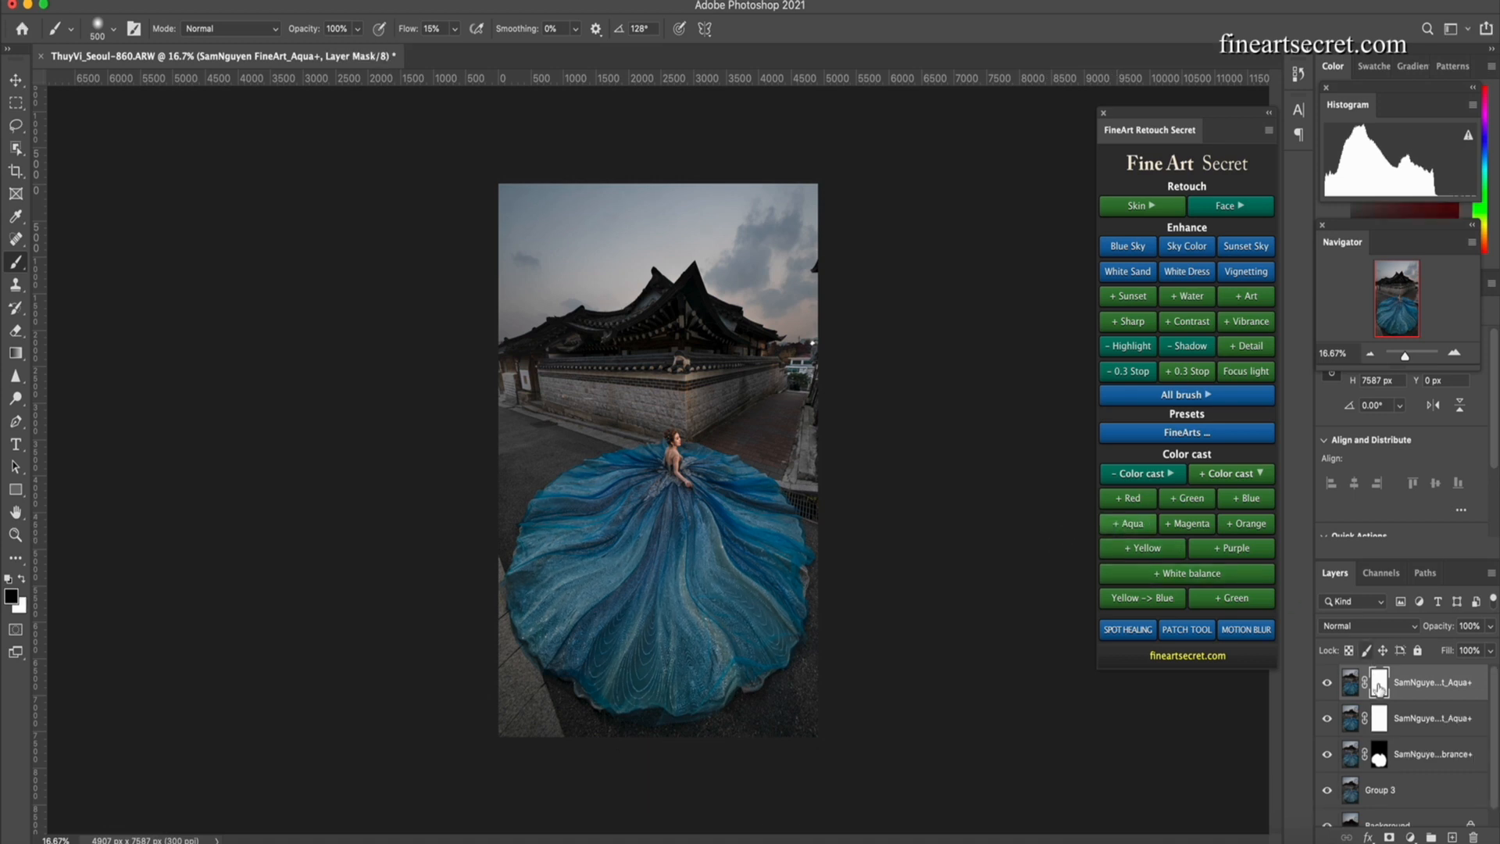
Group and merge the two Aqua+ layers with the Vibrance+ layer, and compare the dress with and without the merged result
shift+click(1417, 755)
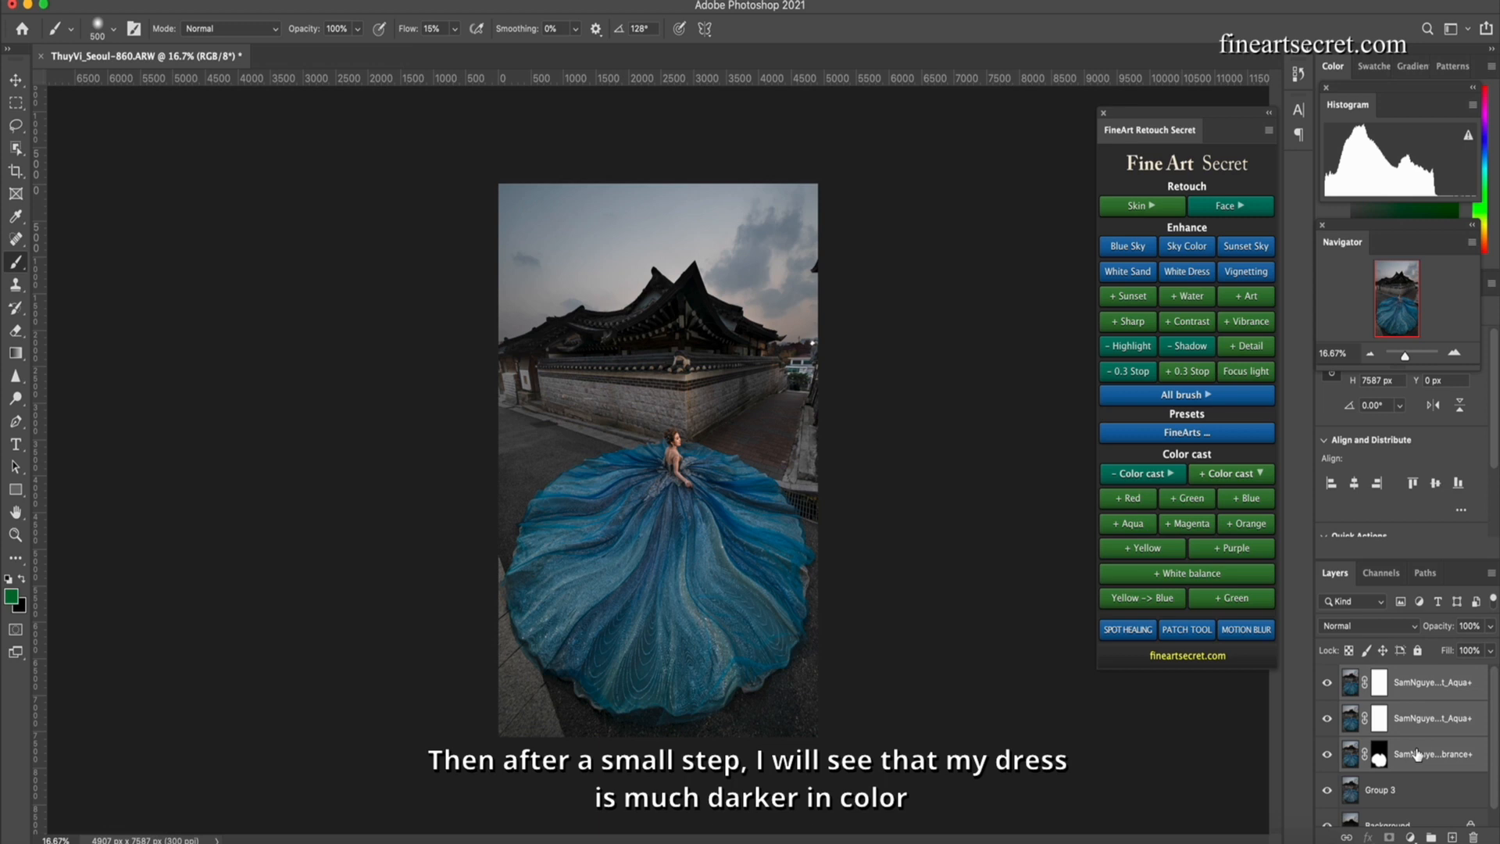
key(super+g)
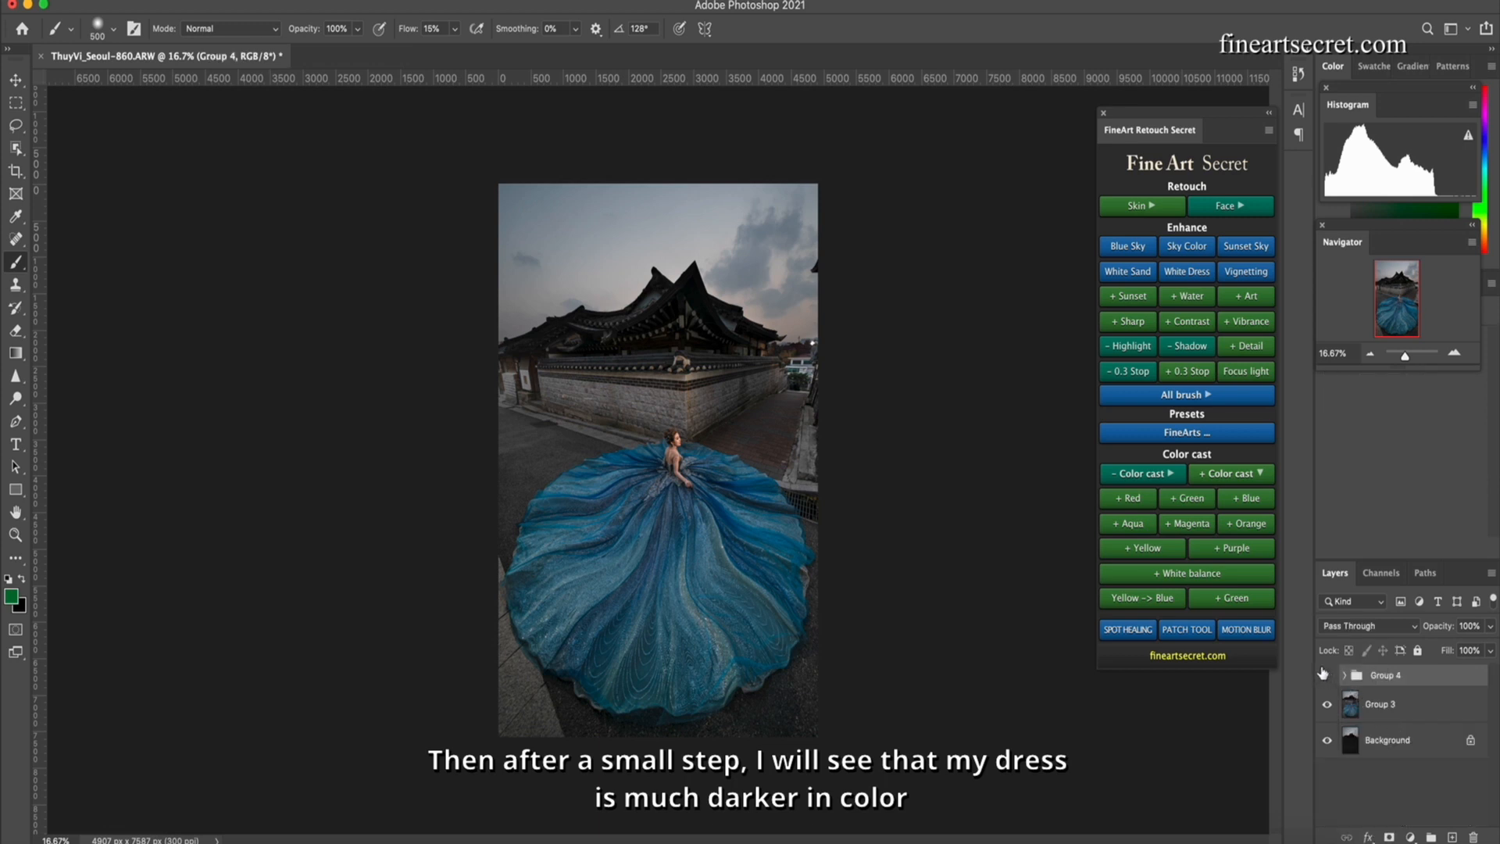
click(1324, 675)
click(1326, 676)
click(1327, 677)
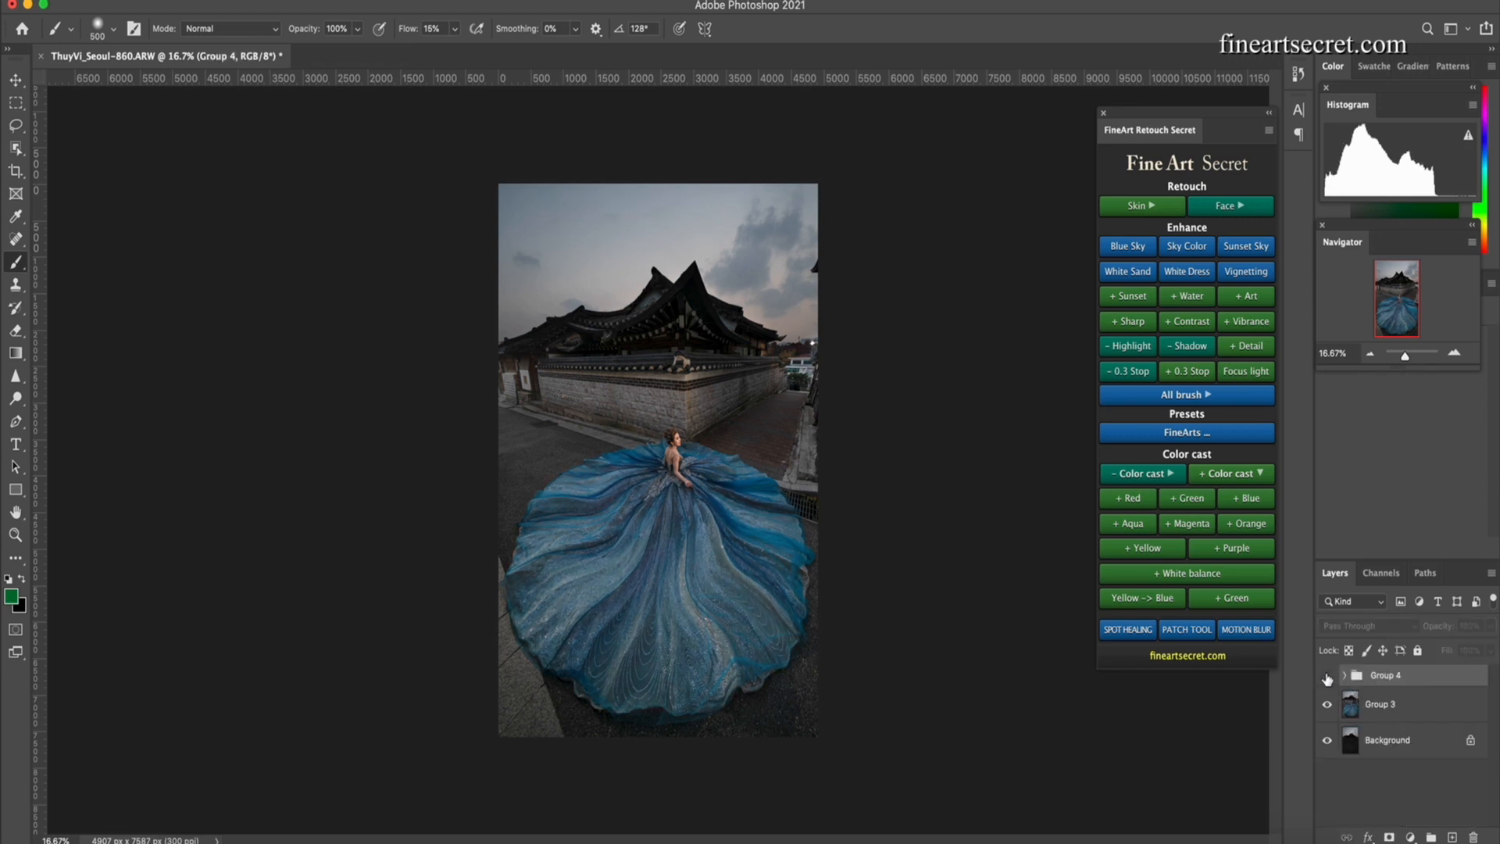
click(1327, 676)
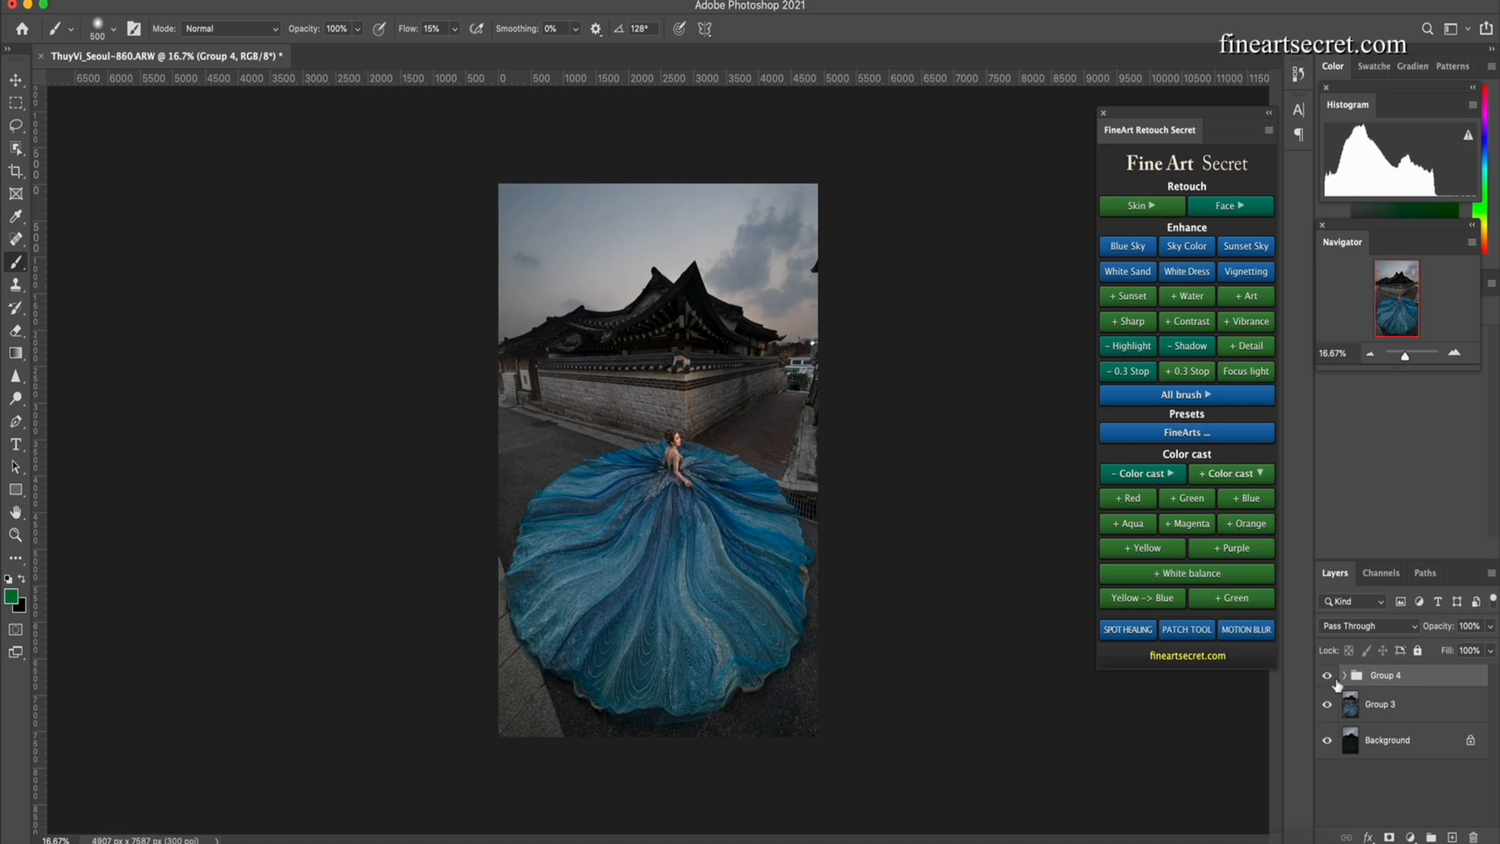
key(super+e)
click(1327, 683)
click(1327, 684)
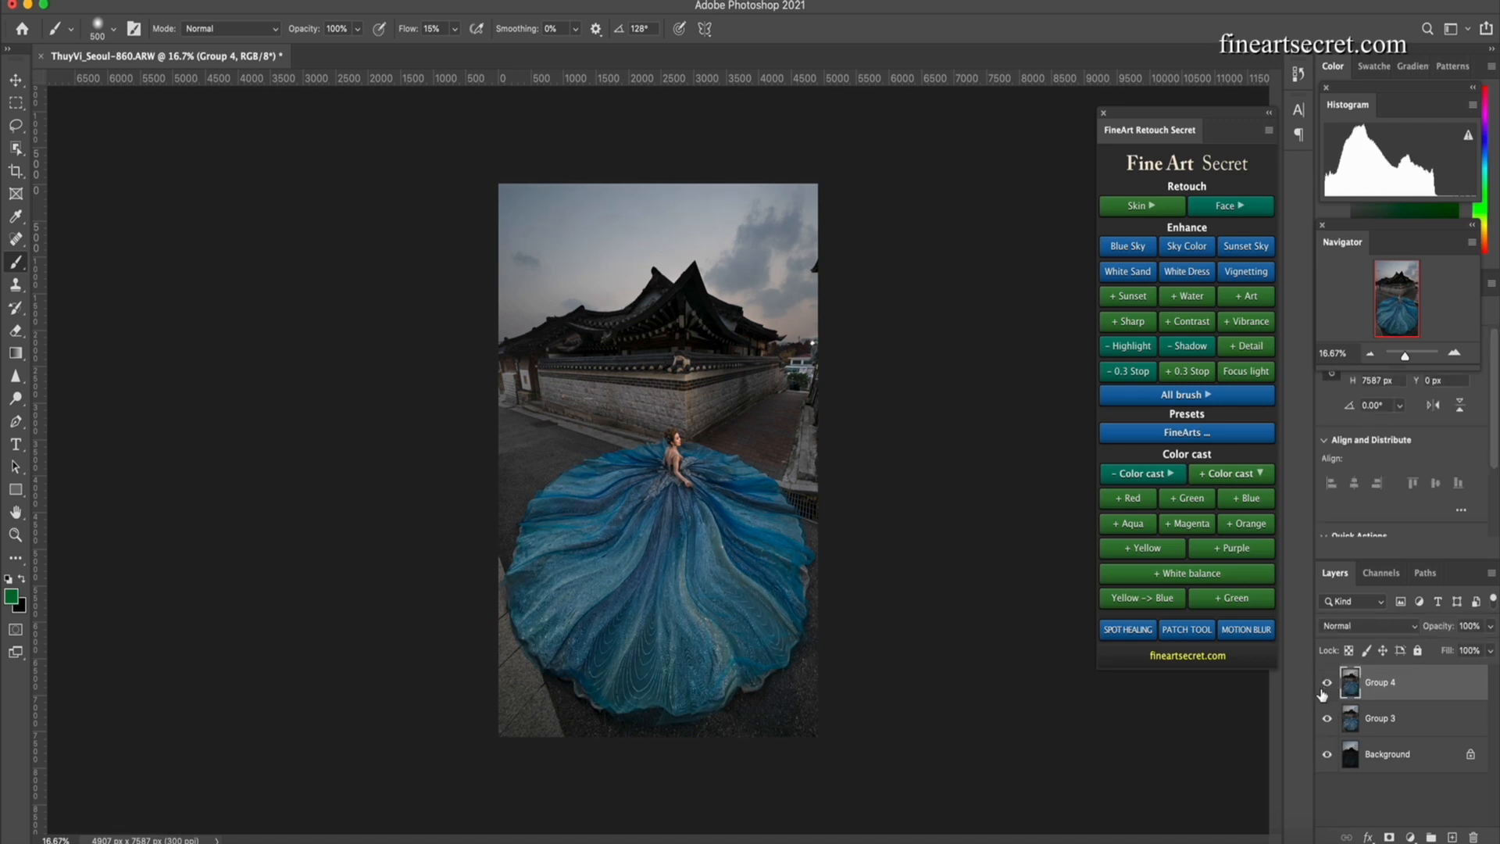
click(1326, 685)
click(1327, 683)
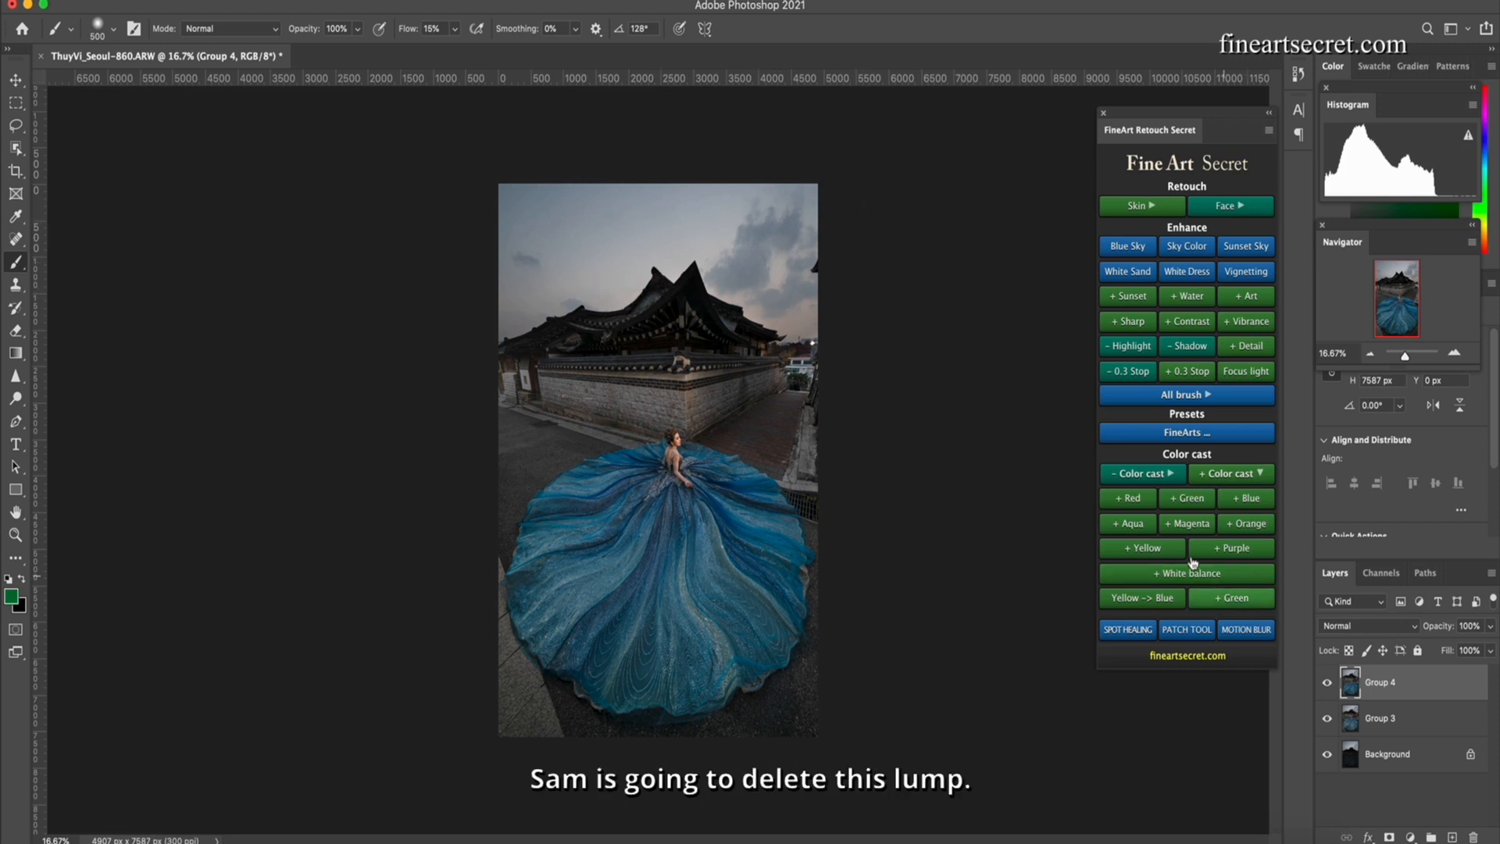
Lasso the dark lump at the right edge of the sky, fill the selection to remove it, and deselect
key(l)
drag(807, 278, 898, 242)
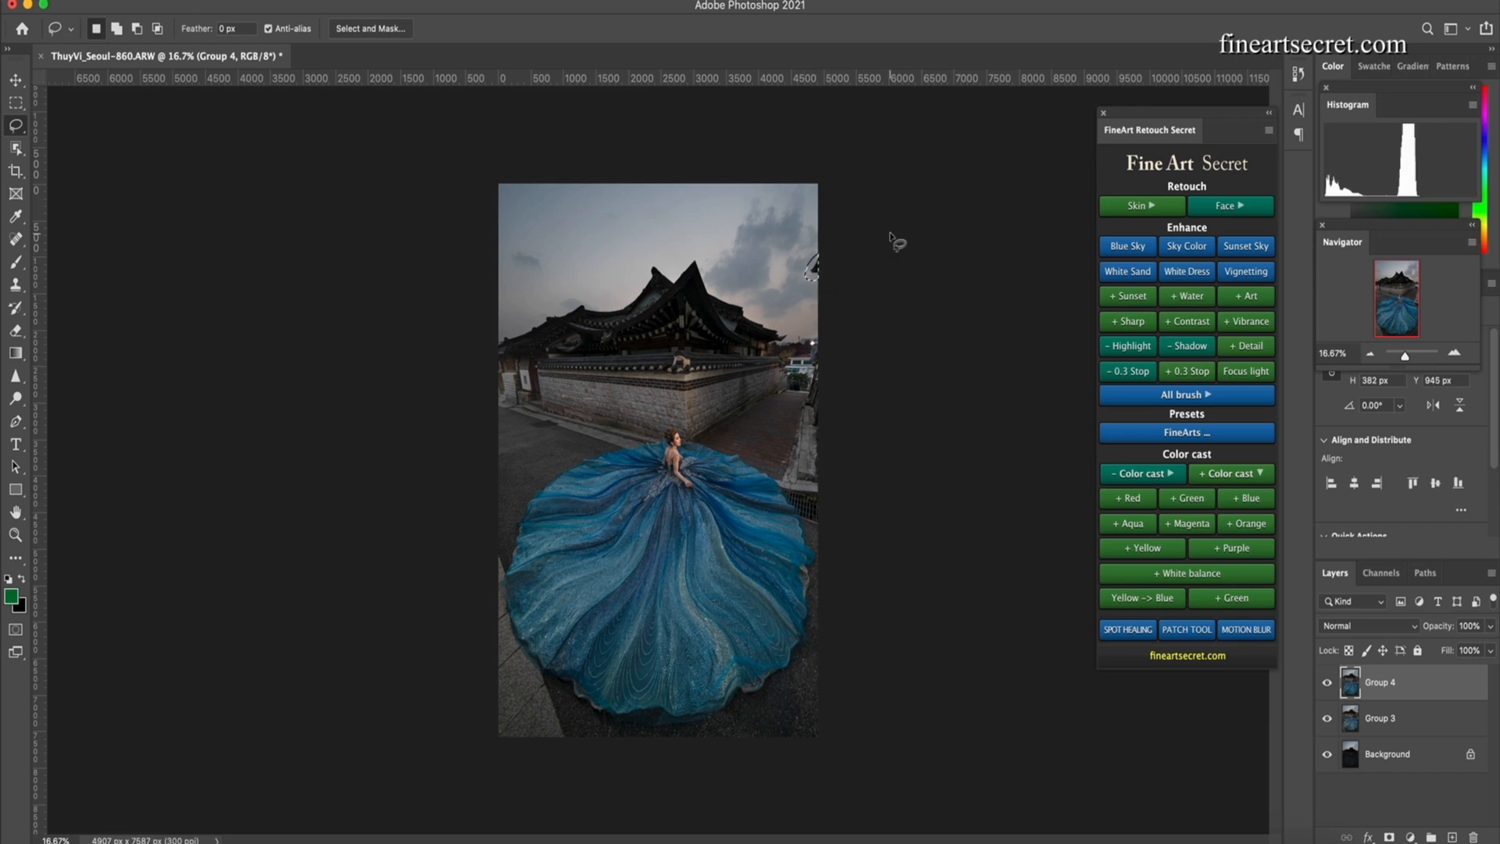
key(shift+BackSpace)
key(Return)
key(ctrl+d)
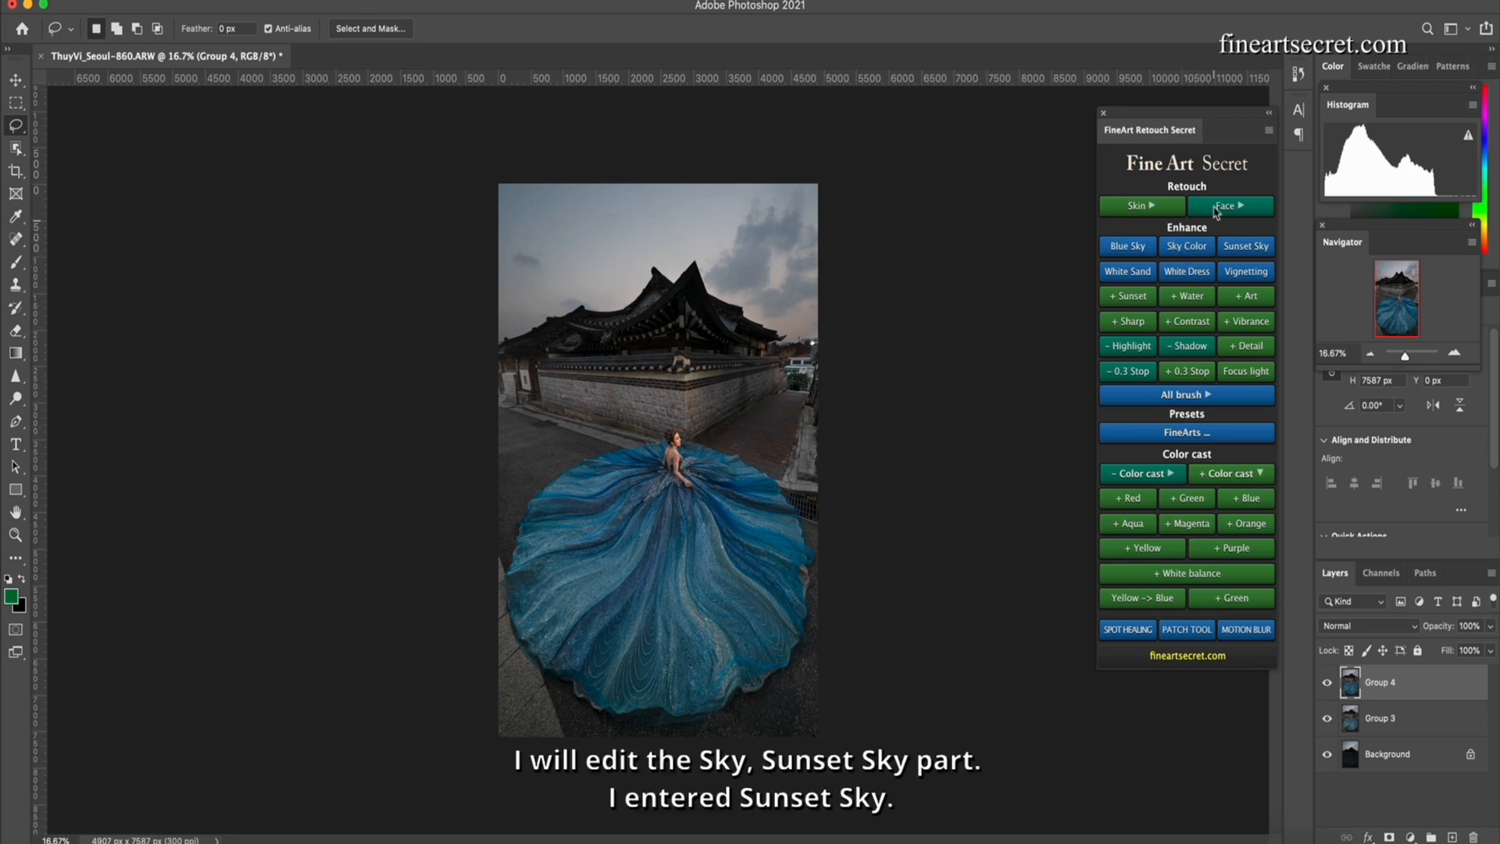
Start the Sunset Sky effect and shape a tilted radial filter with temperature +20 over the left side of the sky
click(1243, 249)
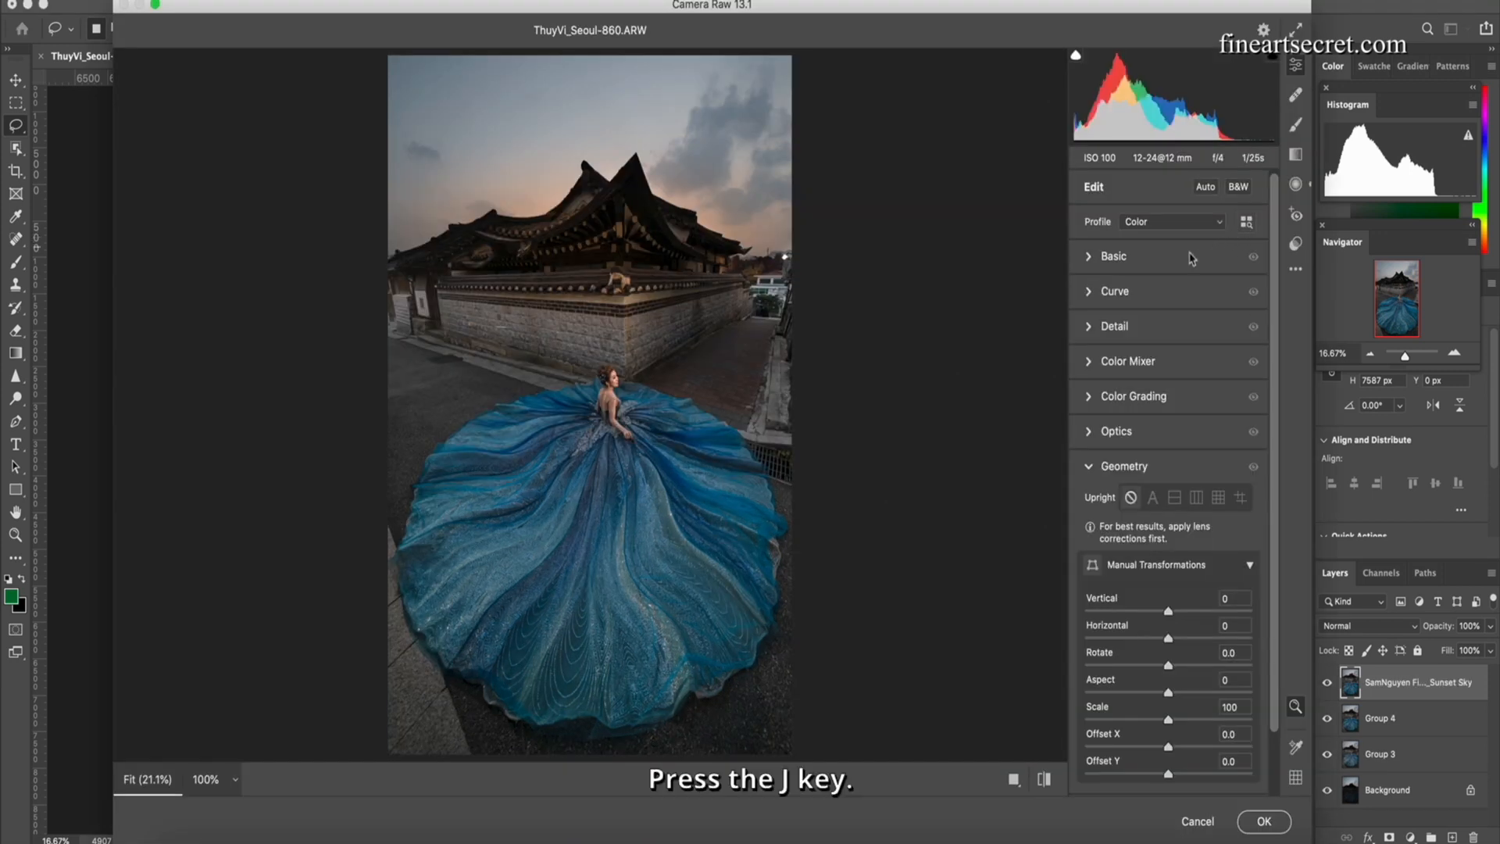
key(j)
drag(590, 237, 521, 167)
drag(719, 154, 713, 80)
drag(588, 154, 550, 159)
drag(522, 252, 522, 266)
drag(670, 94, 727, 87)
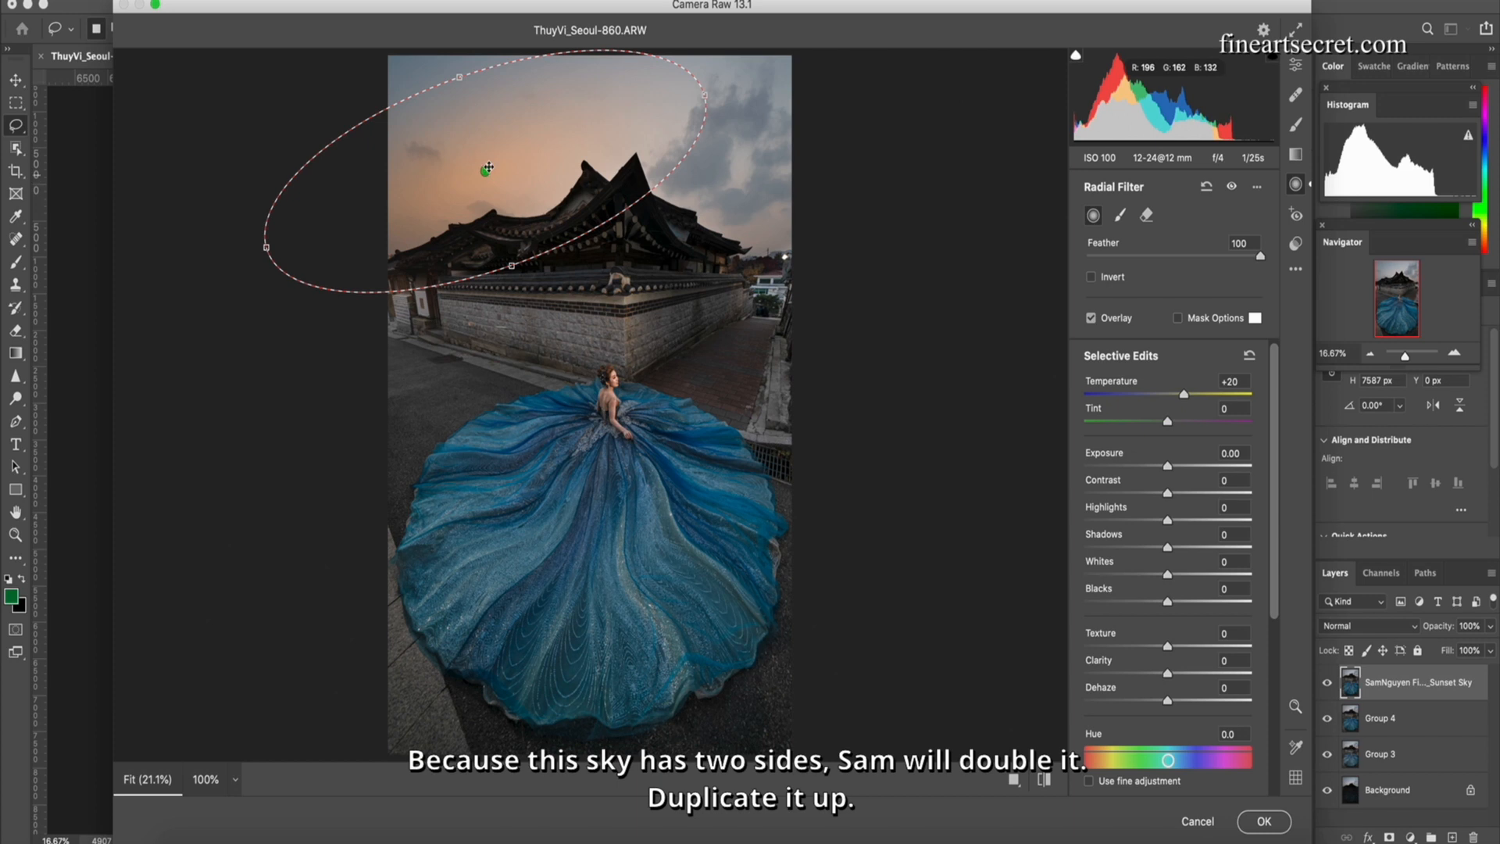
Duplicate the radial filter, fit the copy over the right side of the sky, and apply the Sunset Sky effect
right_click(483, 170)
click(526, 175)
drag(617, 155, 841, 141)
drag(937, 71, 917, 262)
drag(743, 156, 789, 185)
drag(705, 262, 700, 276)
drag(957, 293, 979, 243)
drag(894, 217, 877, 216)
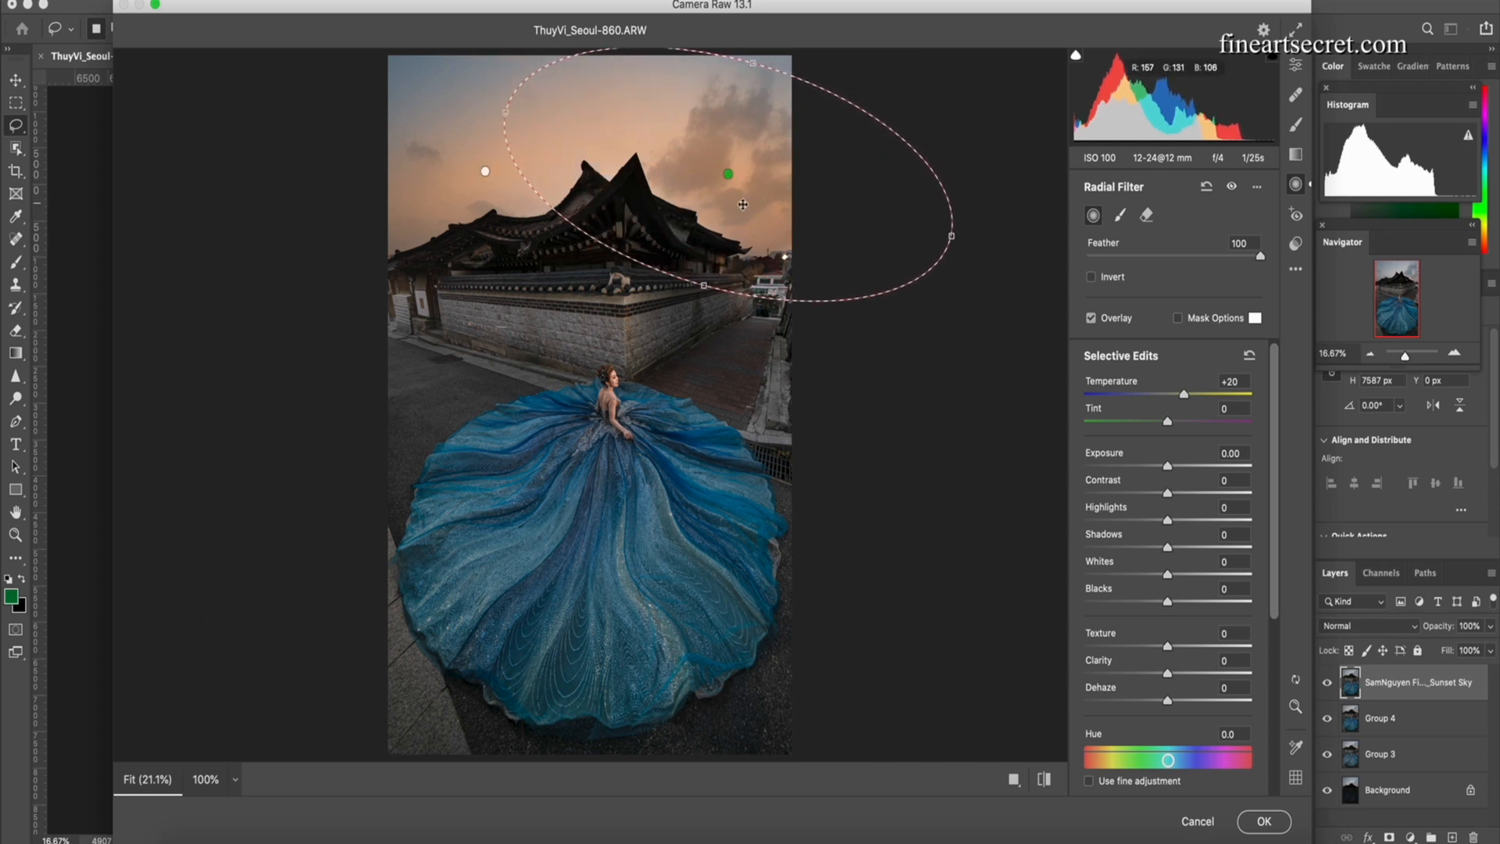
click(1261, 822)
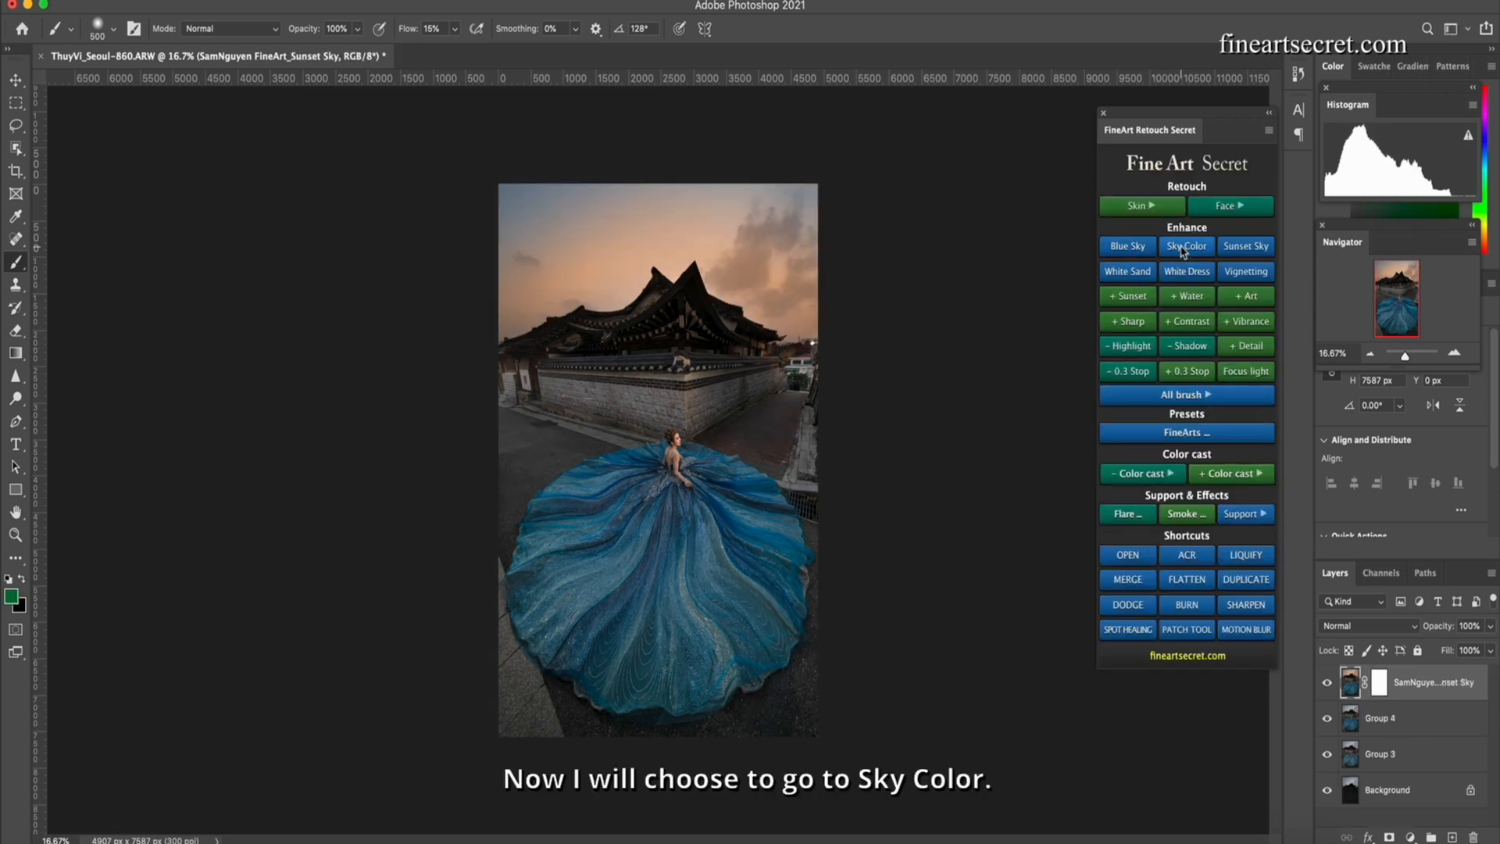
Apply the Sky Color effect with a wide radial filter, temperature -20 and tint +35, across the top of the sky
click(1184, 249)
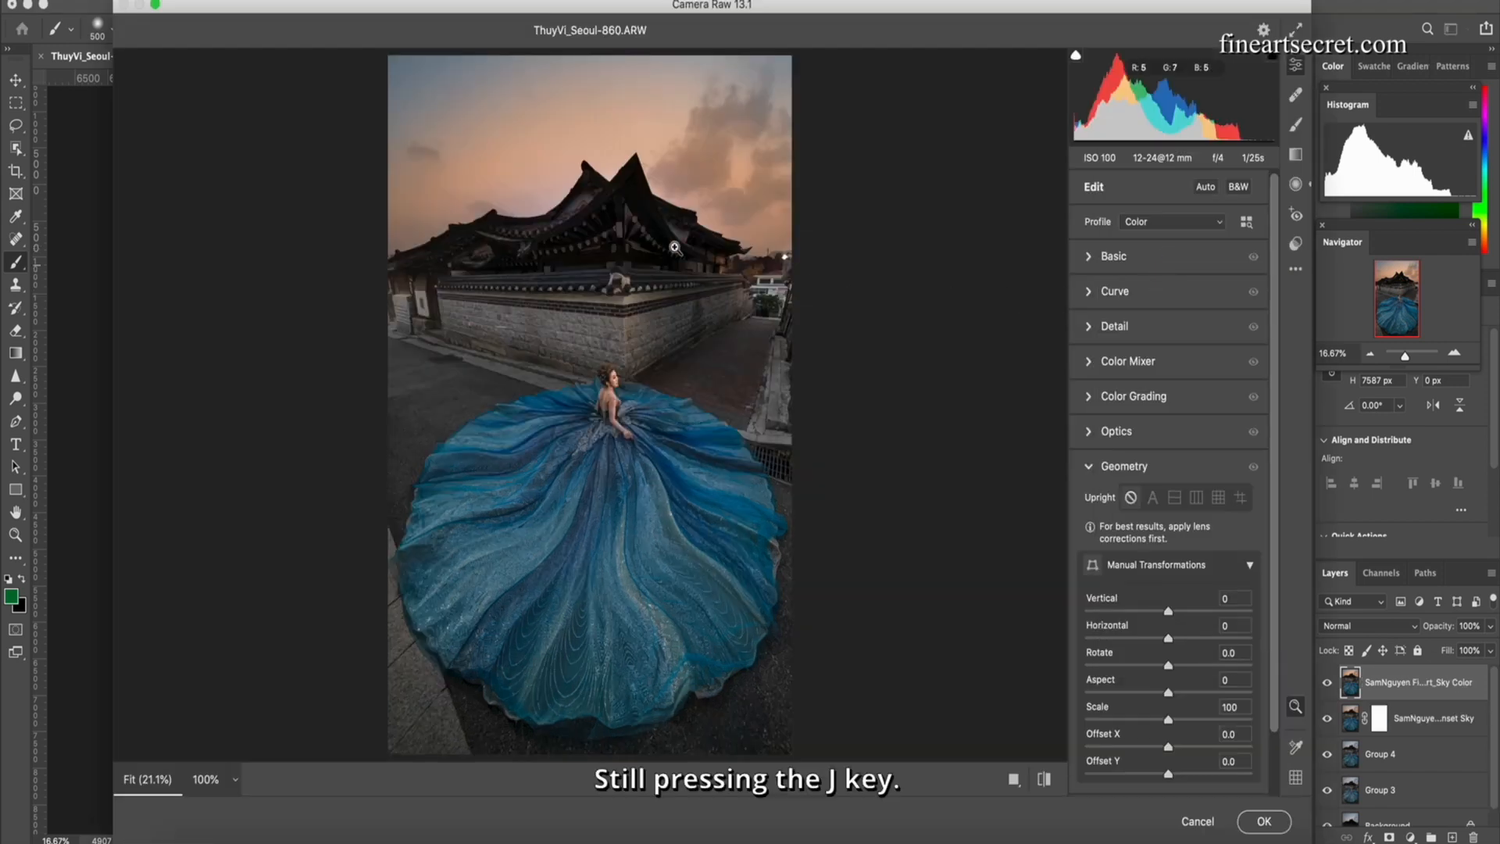
key(j)
drag(584, 219, 565, 57)
drag(738, 56, 940, 56)
drag(566, 129, 564, 188)
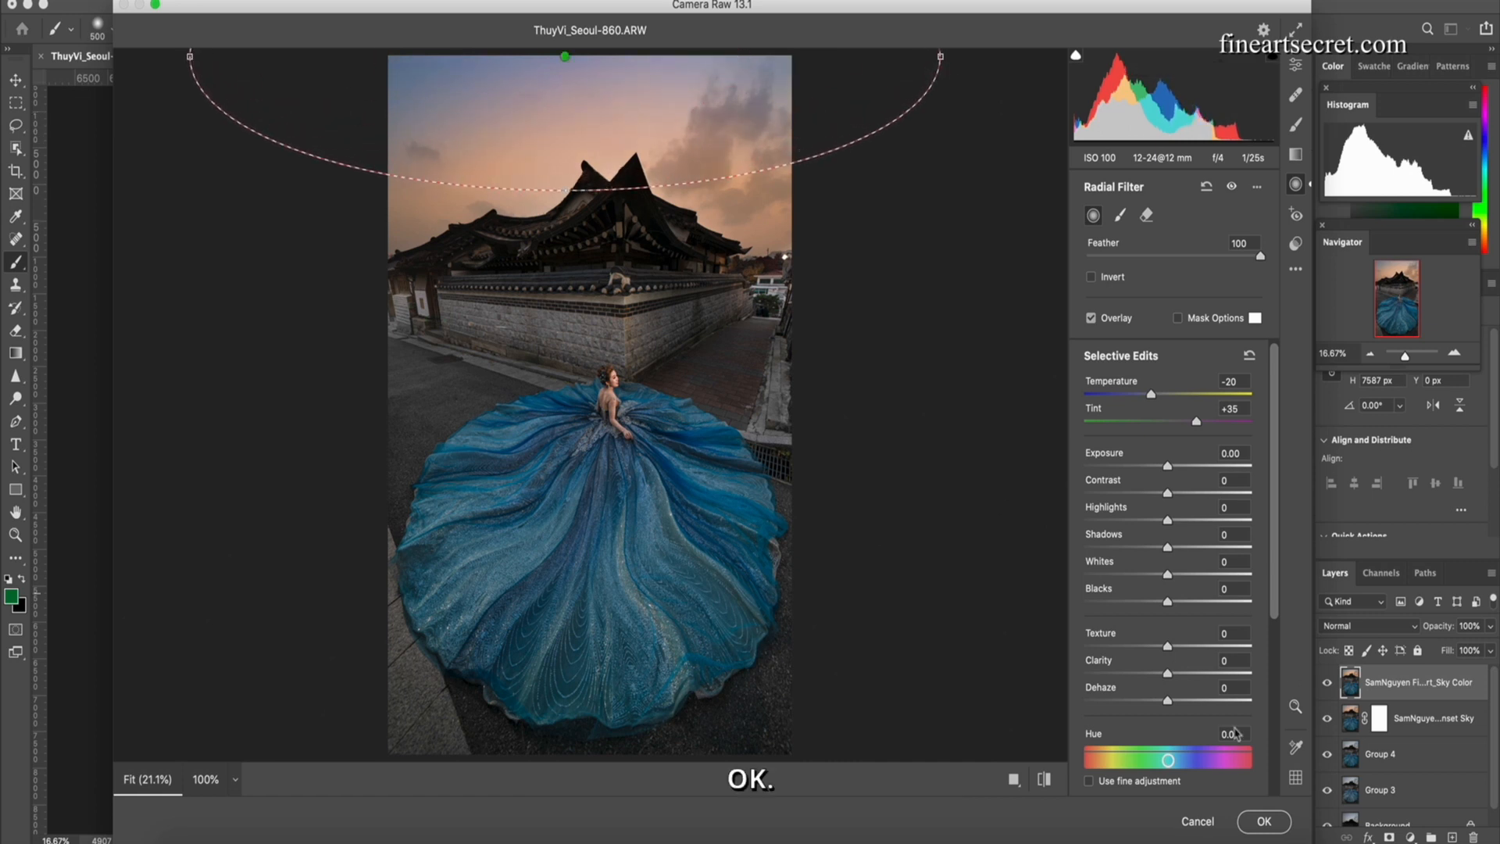
click(1264, 822)
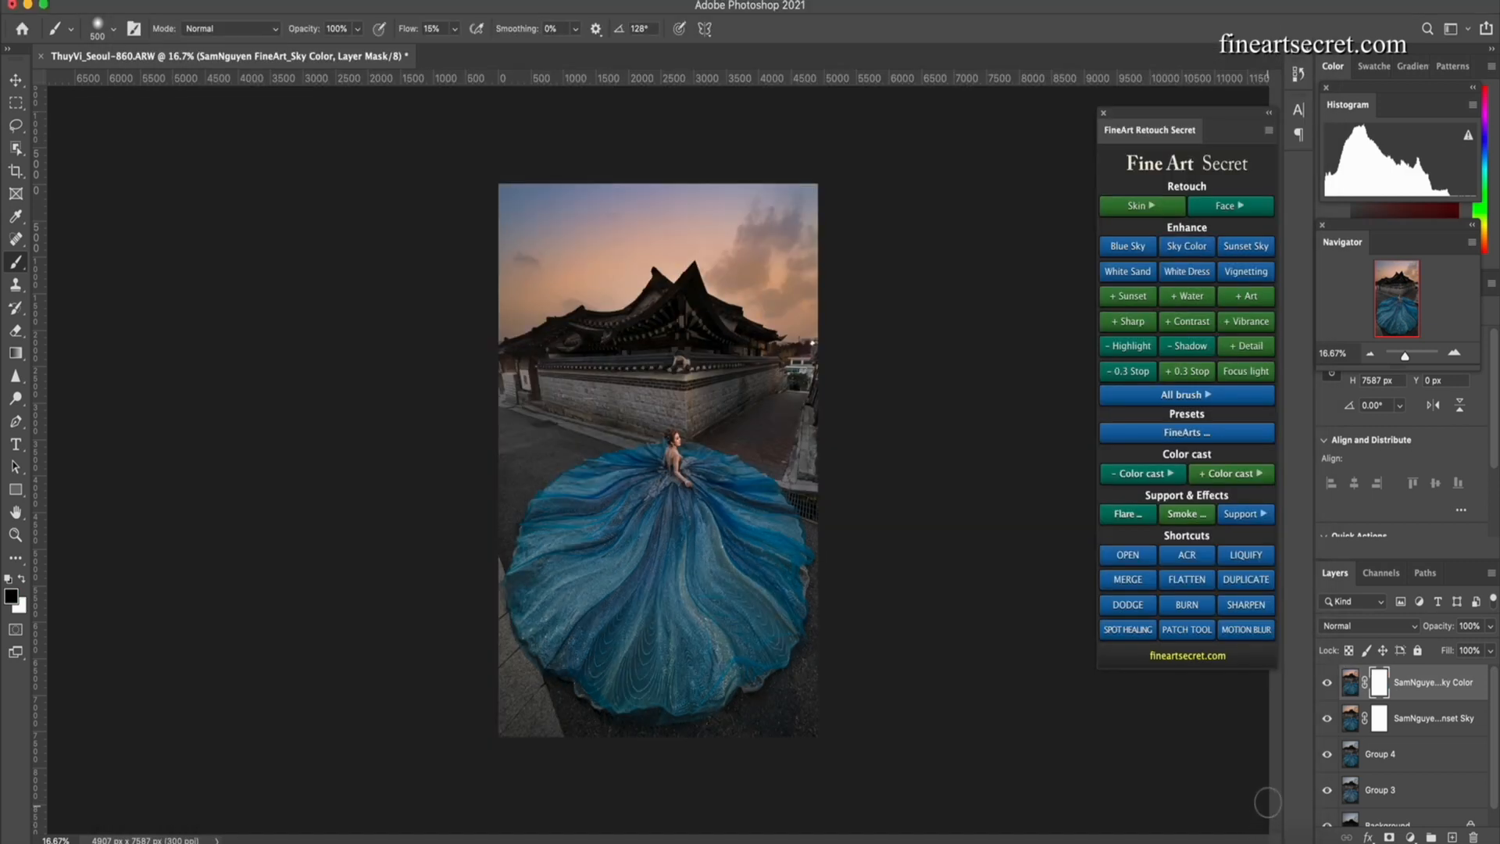
Group the Sky Color and Sunset Sky layers and add a layer mask to the group
click(1400, 720)
key(super+g)
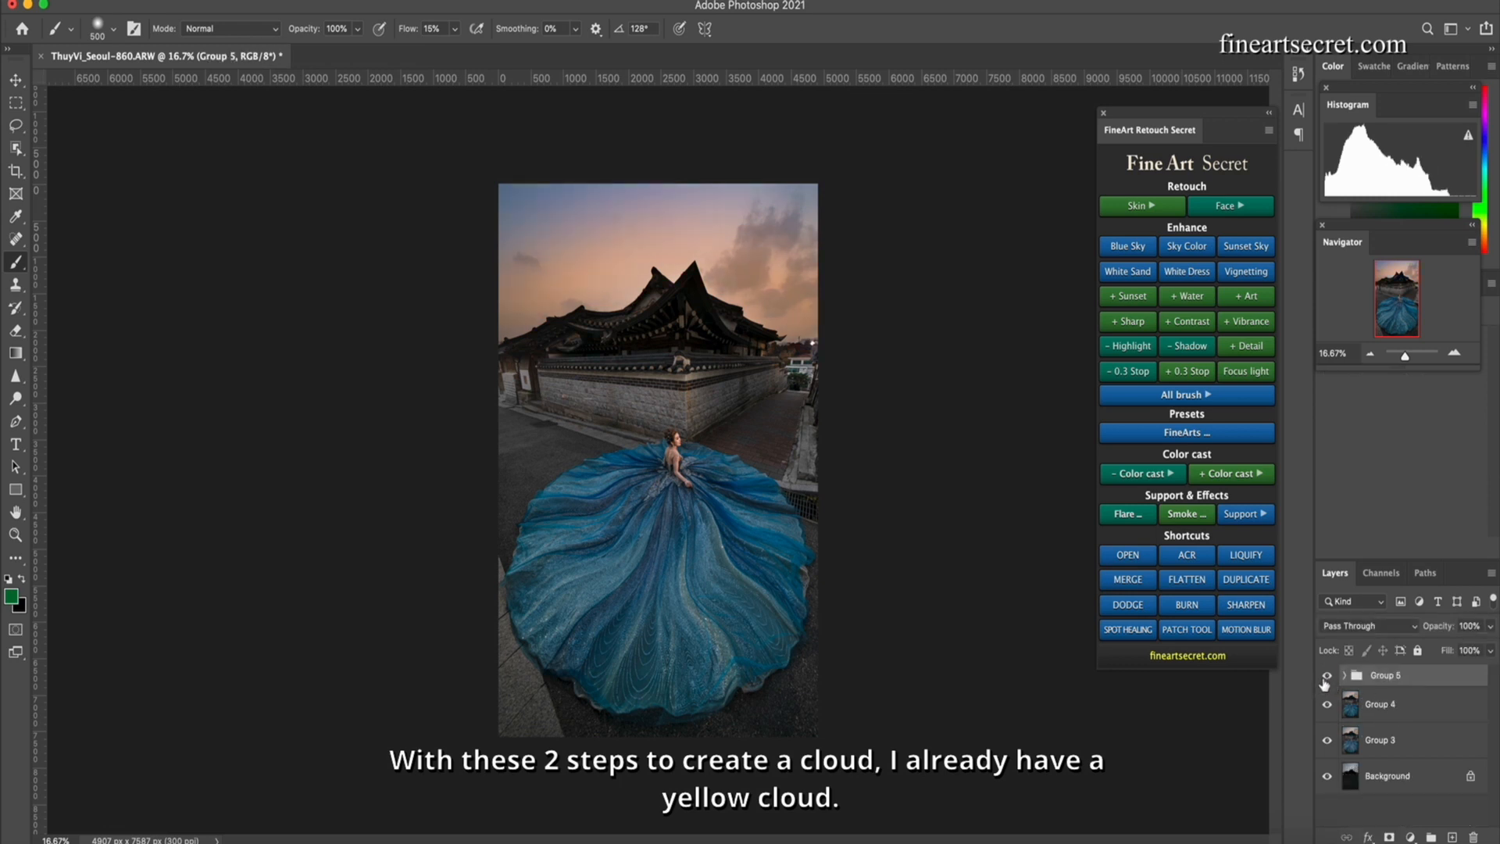
click(1385, 837)
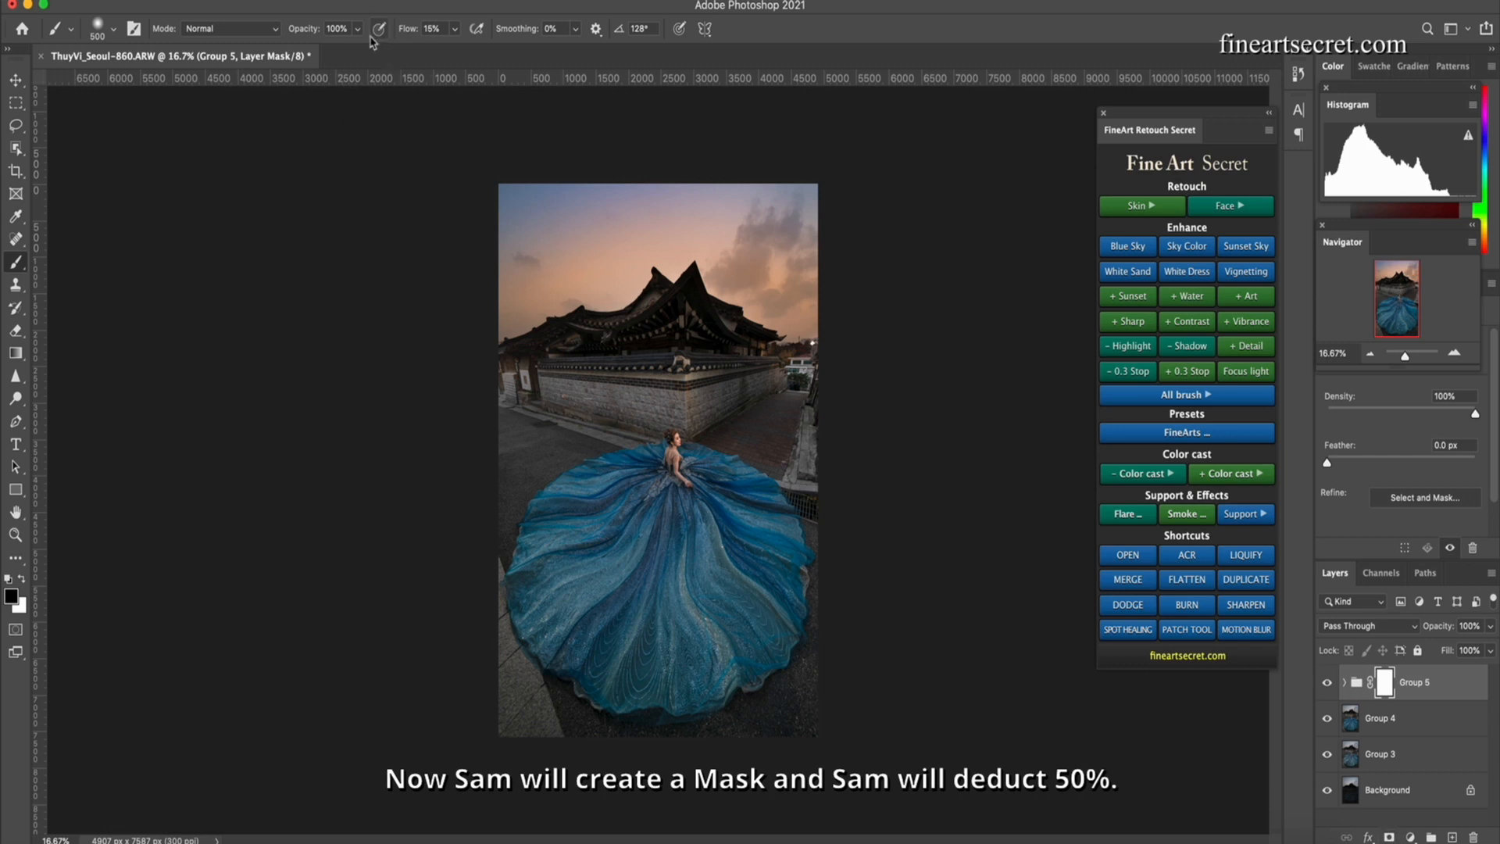
Soften the sky color over the building by masking at 50% opacity with 800 and 700 px brushes, and merge the group into Group 4
key(bracketright)
key(bracketright)
key(bracketright)
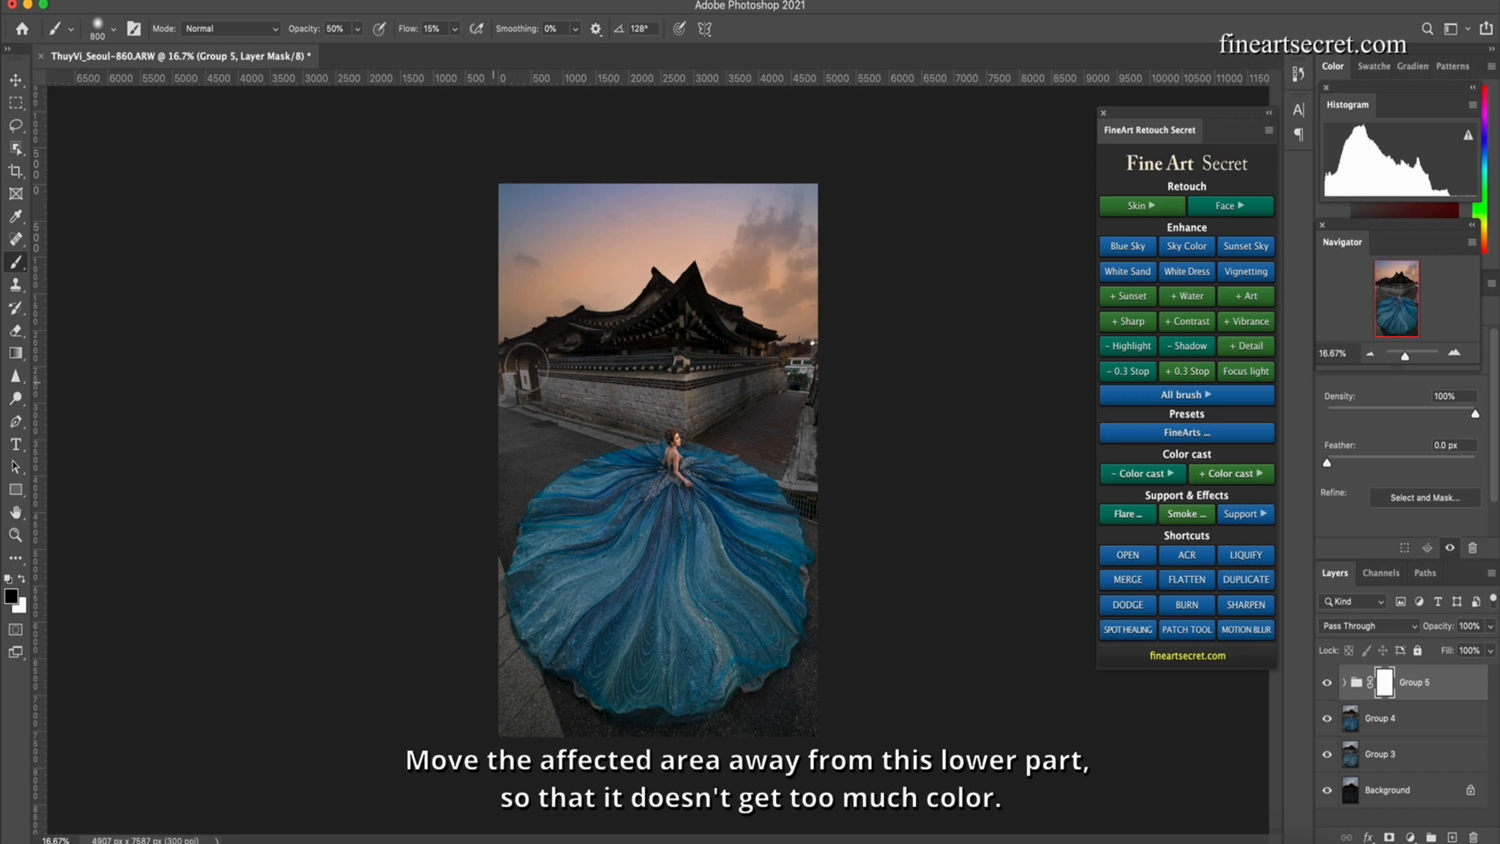
key(bracketleft)
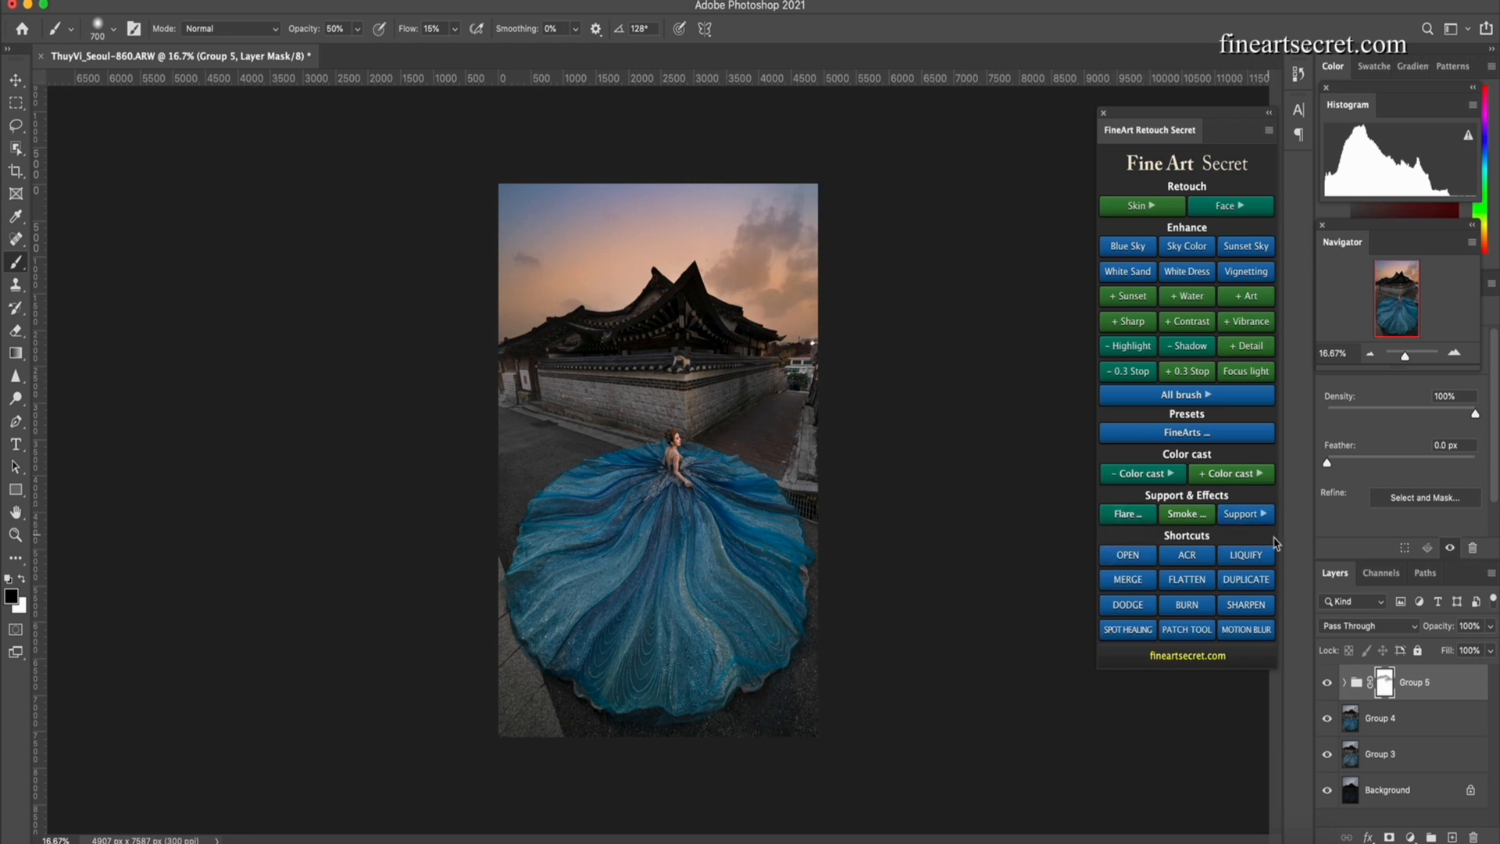
key(super+e)
key(super+e)
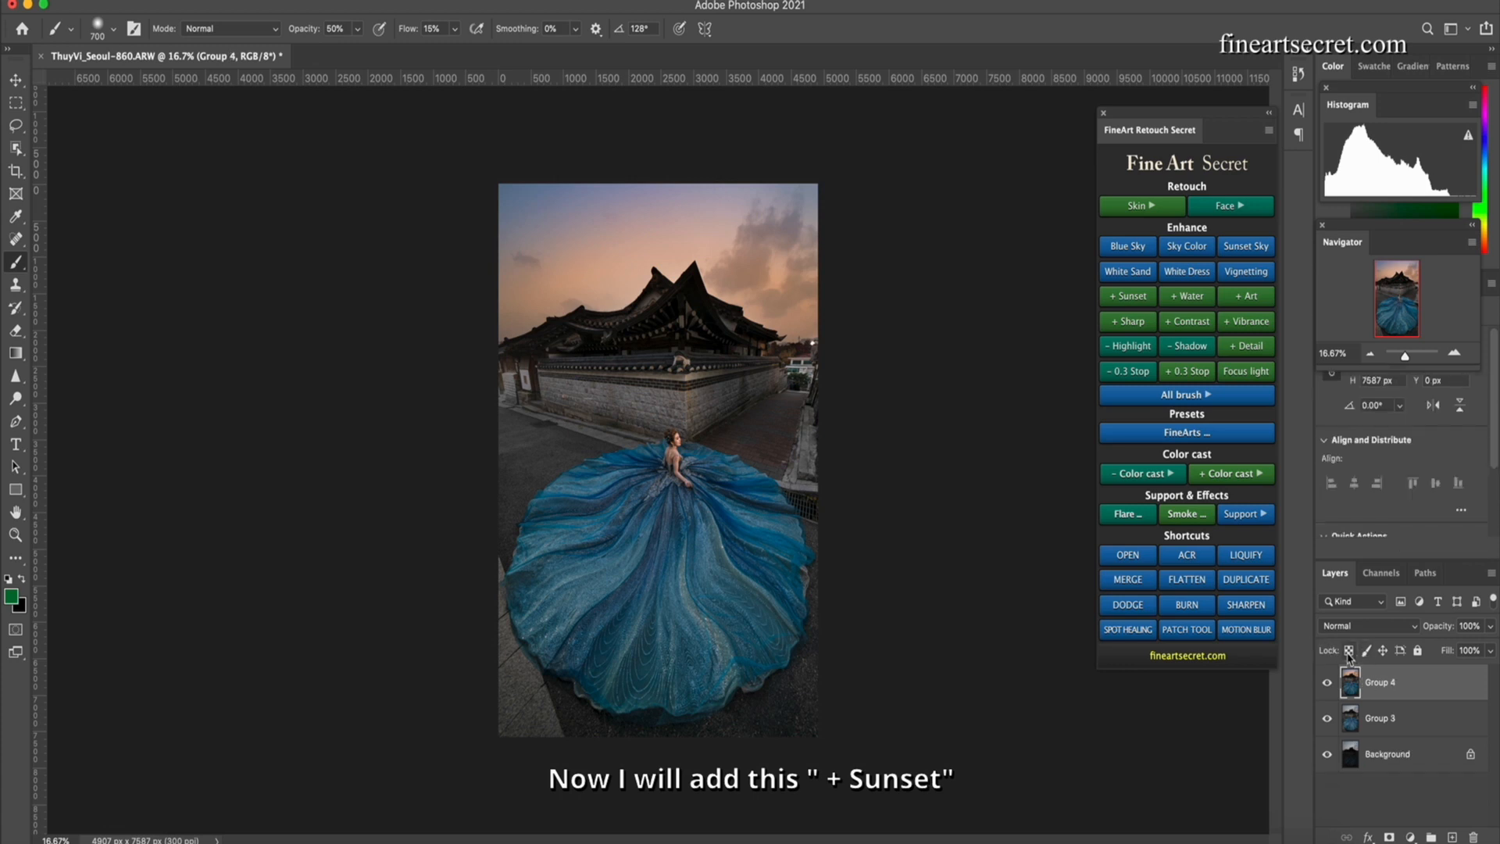
Add a + Sunset effect layer and compare the picture with and without it
click(1119, 300)
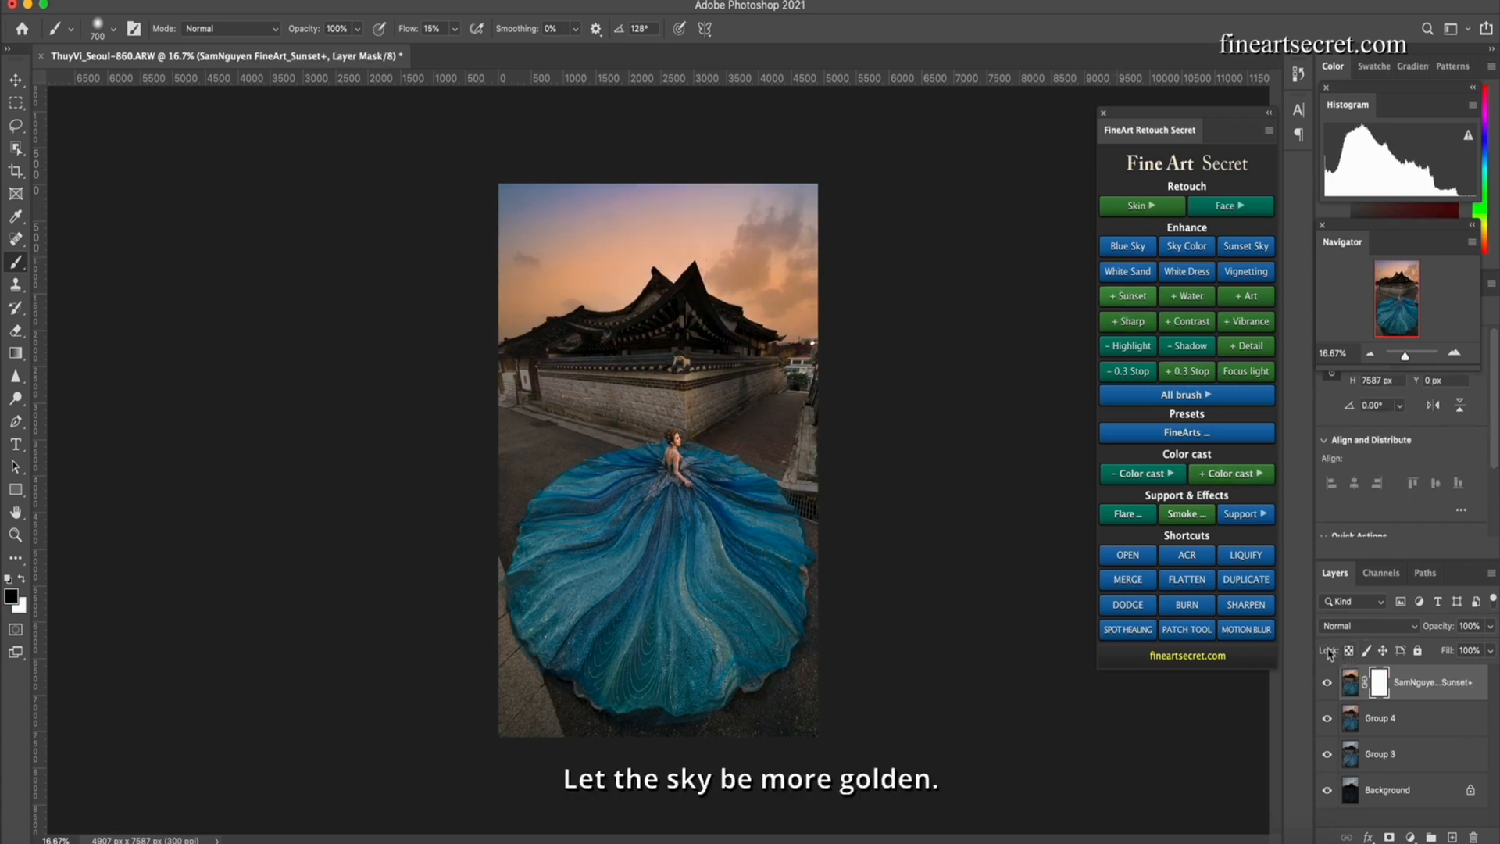
click(1329, 685)
click(1329, 684)
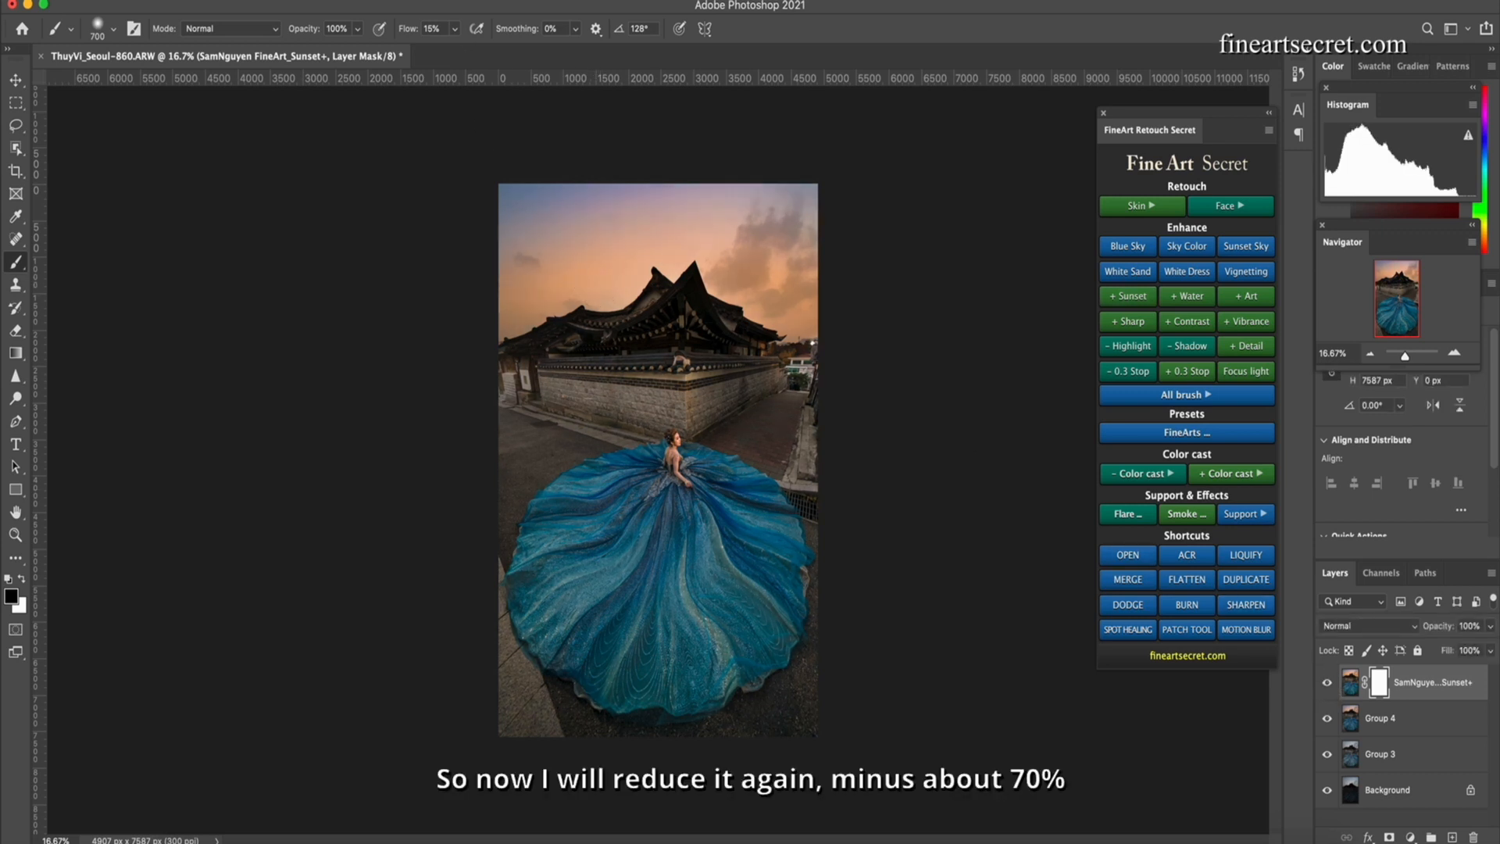
Mask the sunset effect off the dress and ground at 70% flow, using a 1400 px brush and smaller sizes down to 800 px
click(456, 30)
drag(482, 54, 494, 53)
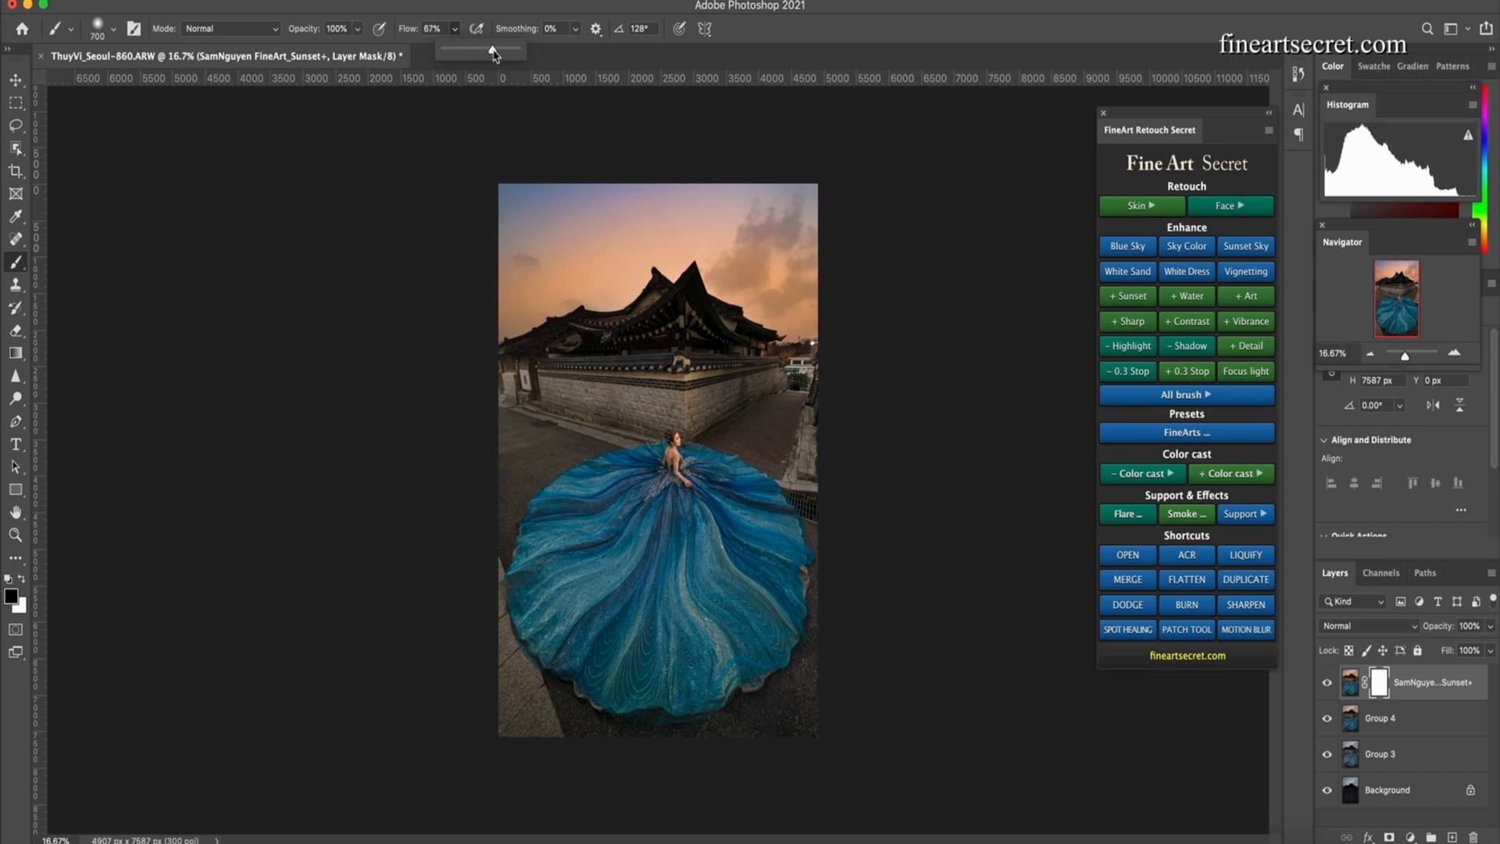
click(735, 496)
key(bracketright)
key(bracketright)
key(bracketright)
key(bracketright)
key(bracketright)
key(bracketright)
key(bracketright)
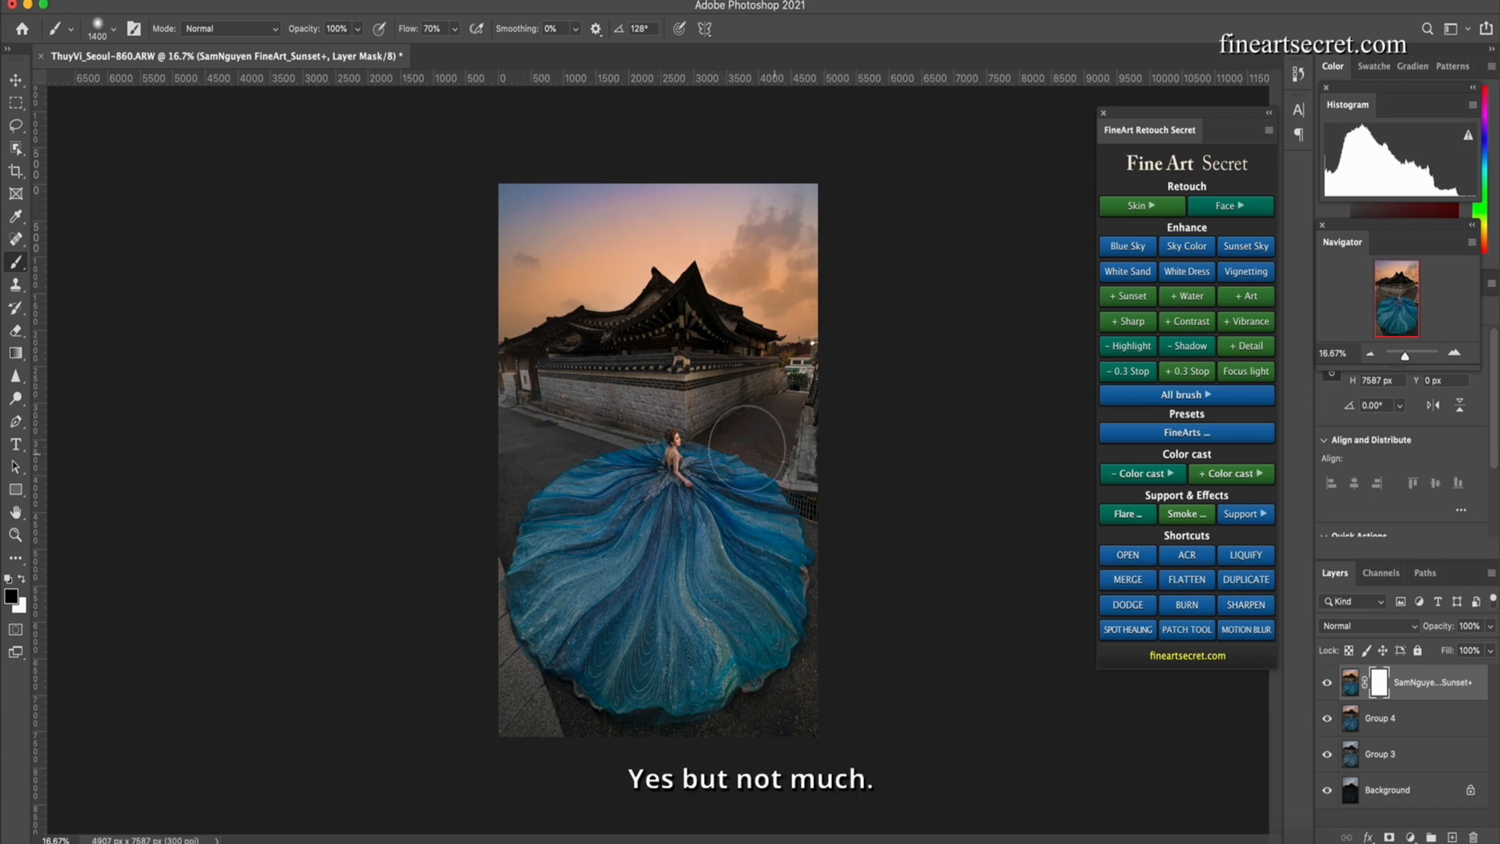
mouse_move(769, 644)
mouse_down()
mouse_move(636, 415)
mouse_move(694, 426)
mouse_up()
key(bracketleft)
key(bracketleft)
key(bracketleft)
key(bracketleft)
key(bracketleft)
key(bracketleft)
key(bracketleft)
key(bracketleft)
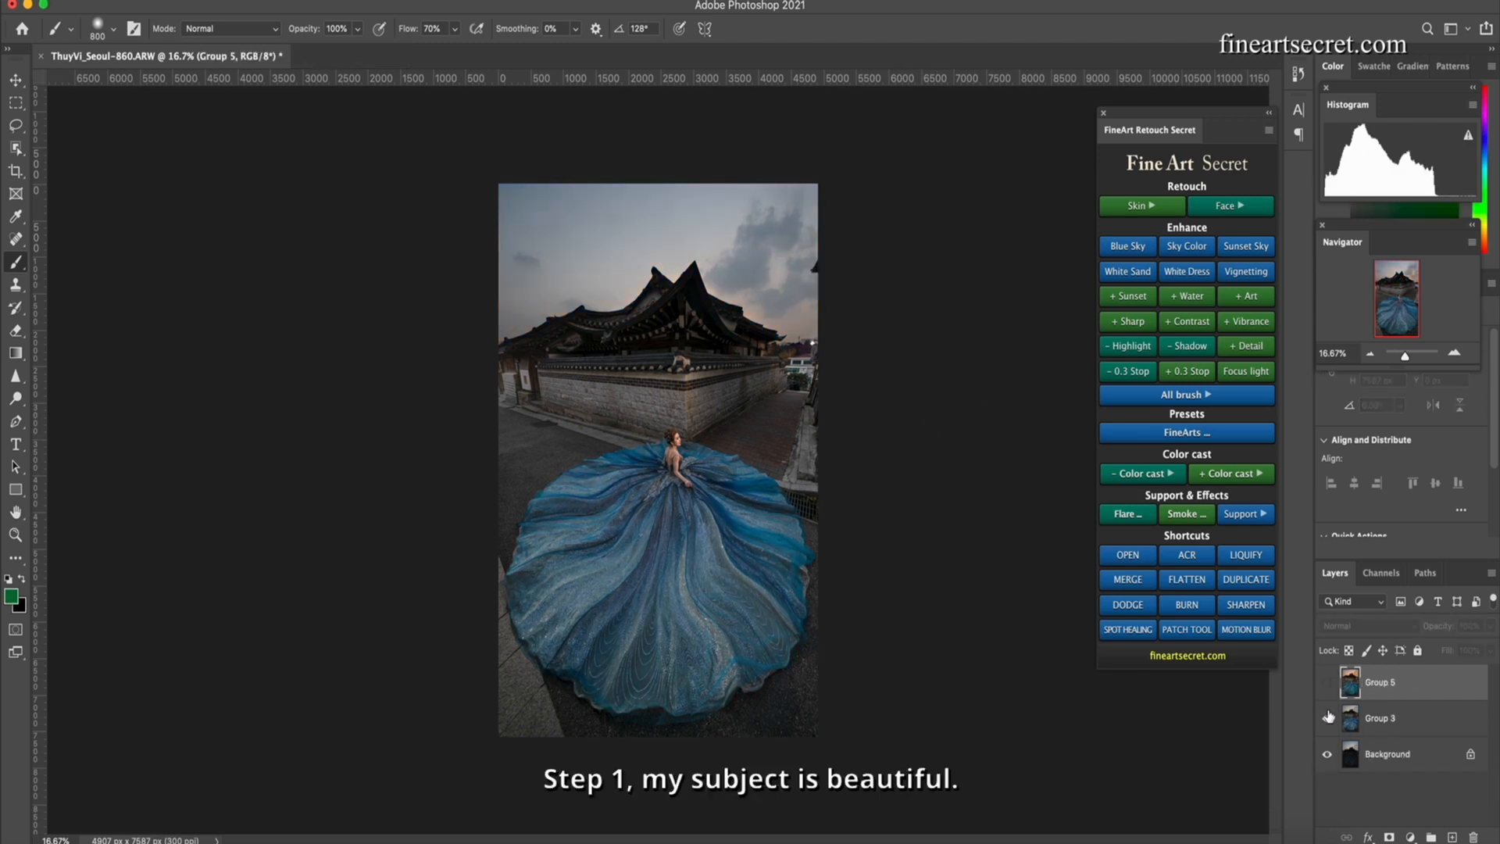
Compare the Group 5 and Group 3 stages with the original by toggling their visibility
click(1328, 718)
click(1328, 718)
click(1327, 683)
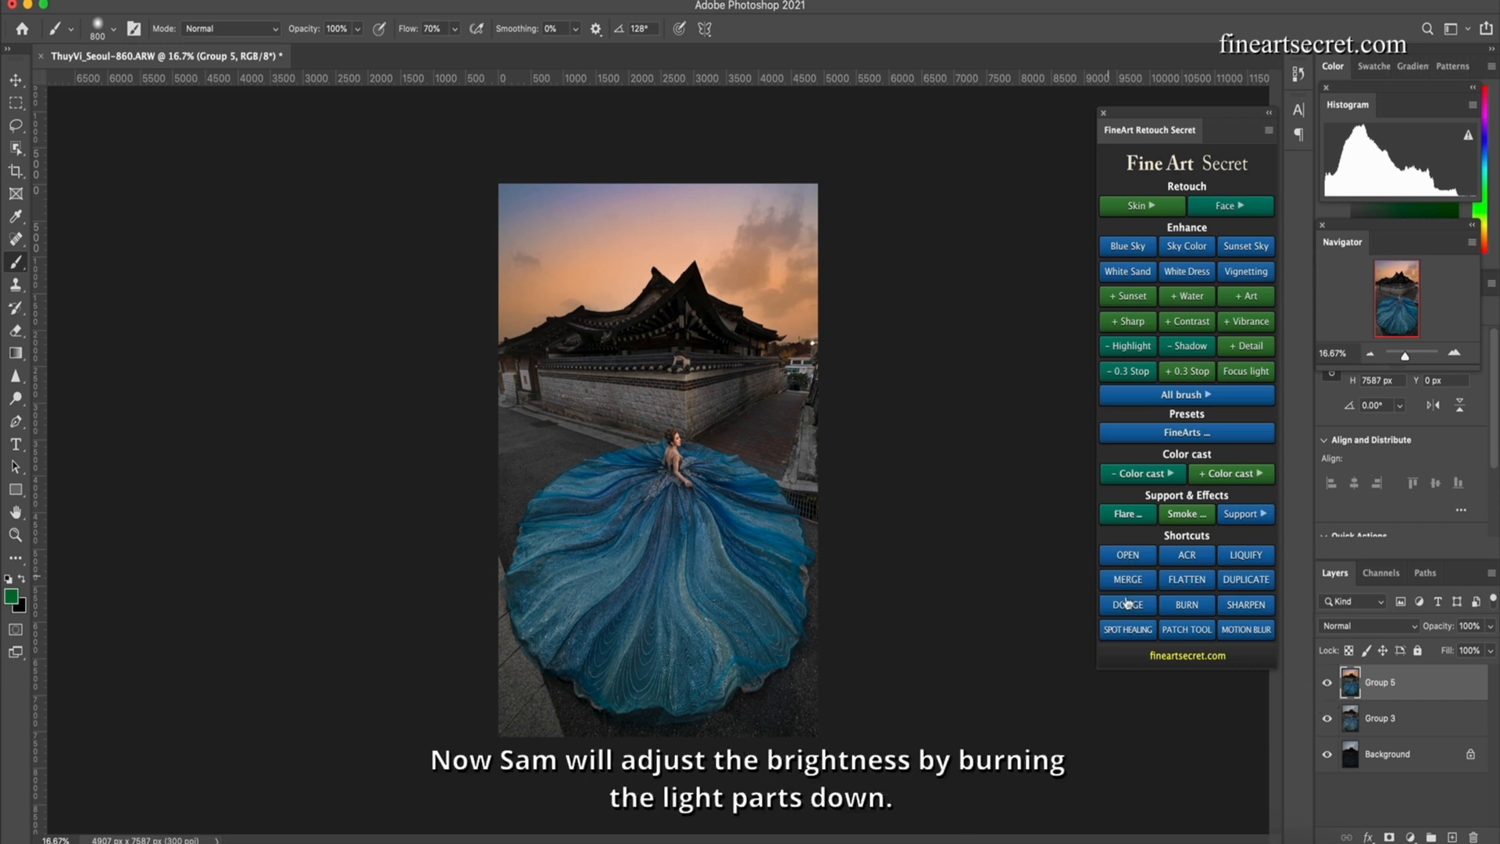
Burn the ground behind the woman with a 700 px brush, midtones range and 10% exposure
click(1183, 608)
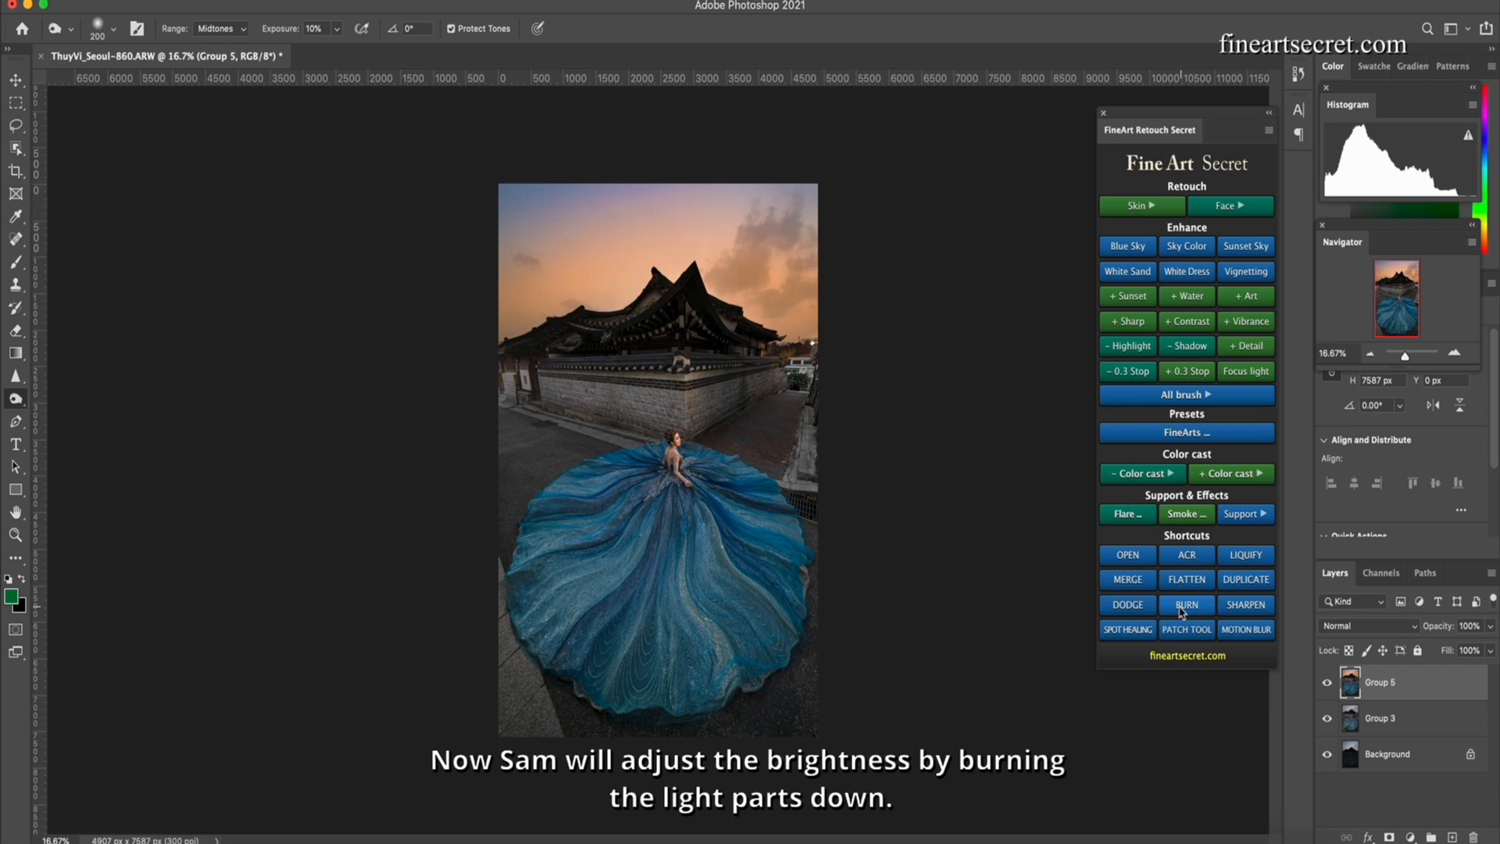
key(bracketright)
key(bracketright)
key(bracketright)
key(bracketright)
key(bracketright)
key(bracketright)
drag(656, 427, 733, 429)
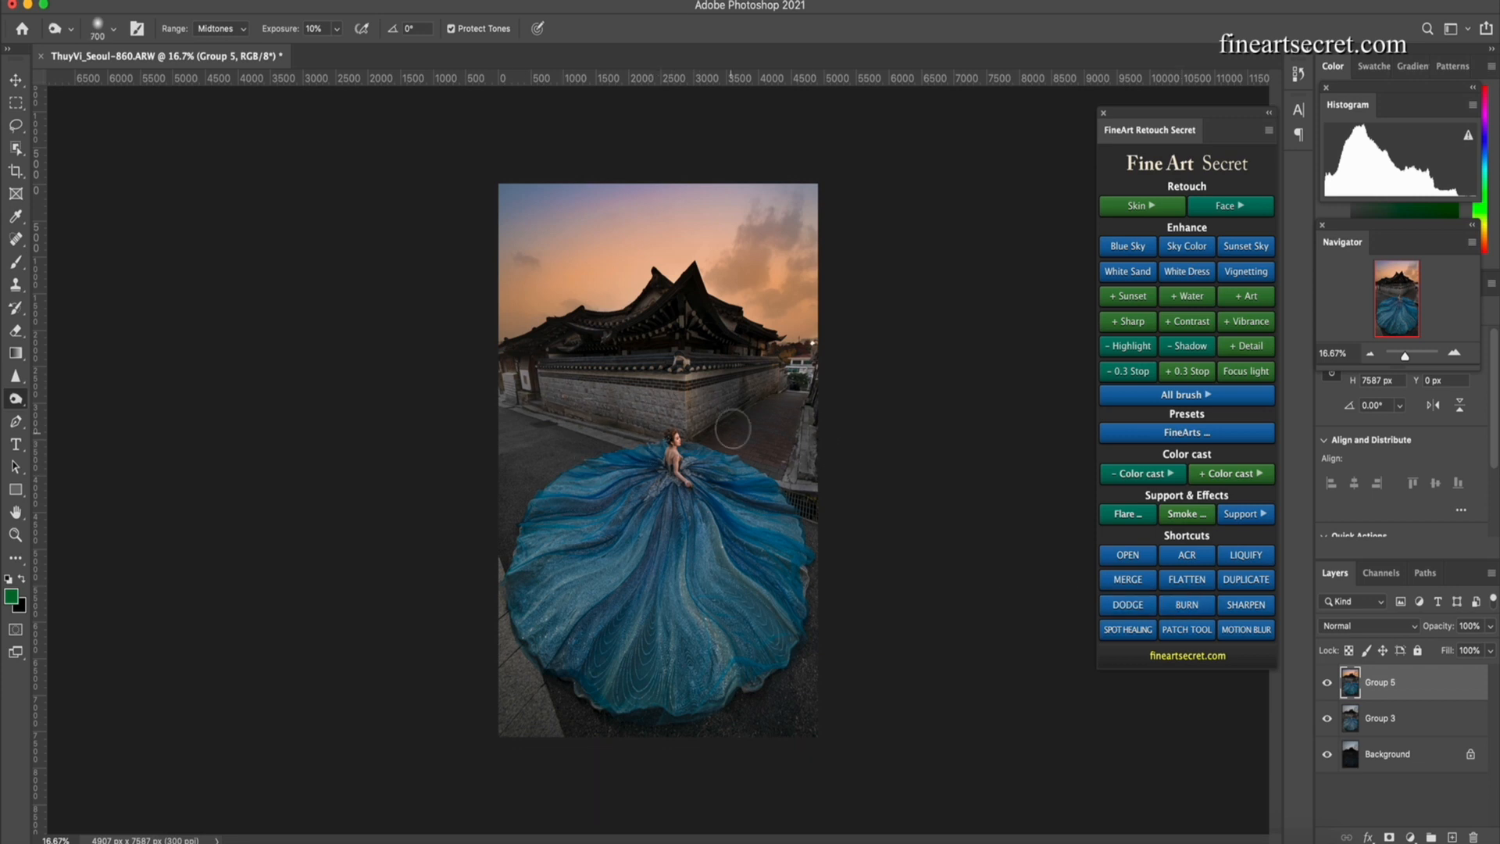
Burn the sky with a 2600 px brush to darken it slightly
key(bracketright)
key(bracketright)
key(bracketright)
key(bracketright)
key(bracketright)
key(bracketright)
key(bracketright)
key(bracketright)
key(bracketright)
drag(894, 185, 442, 248)
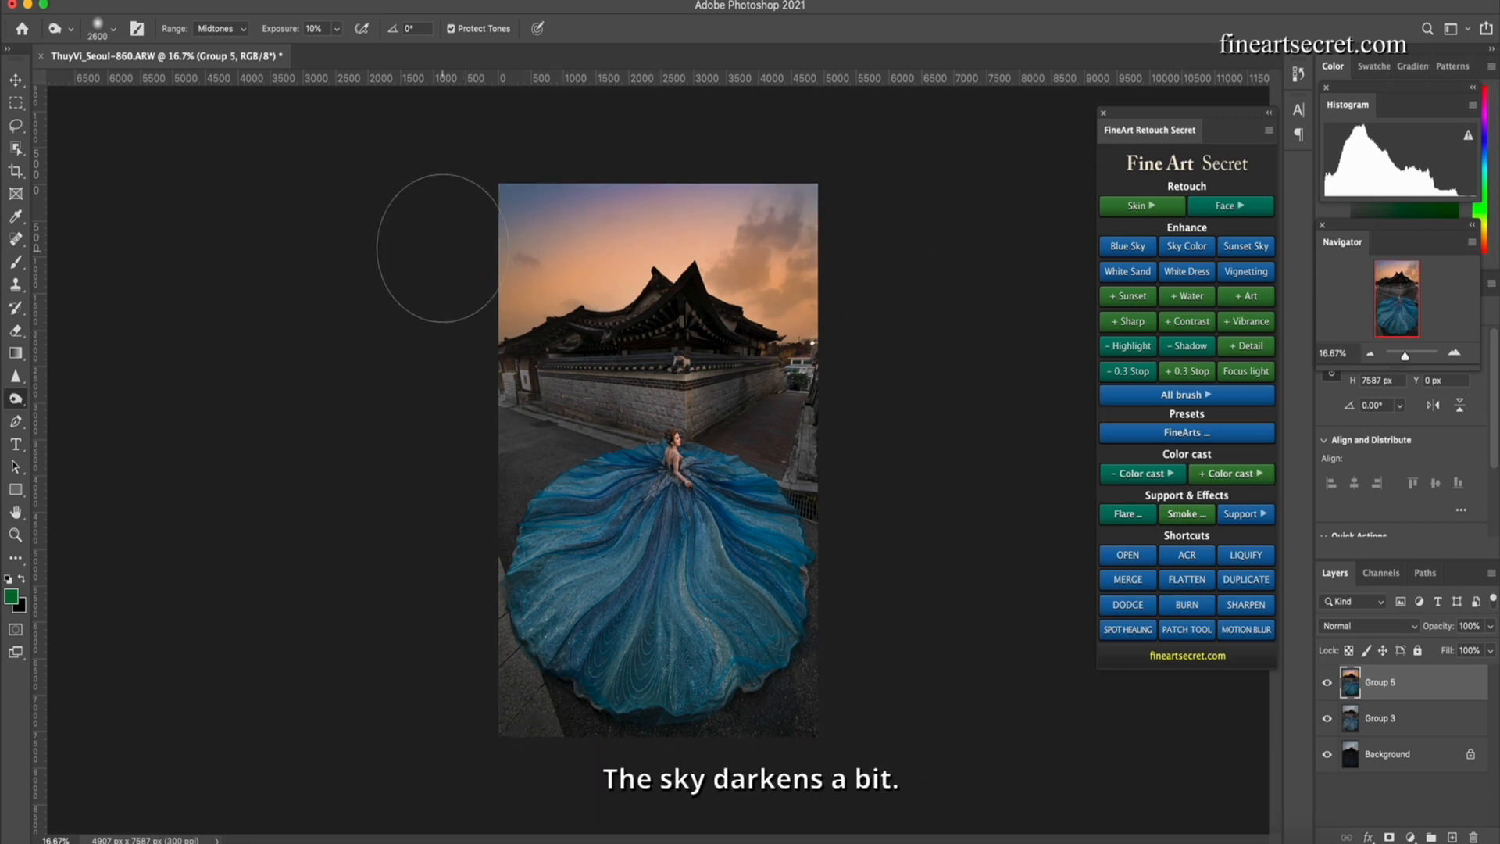
Burn the edges of the skirt with a smaller brush of about 400 px
key(bracketleft)
key(bracketleft)
key(bracketleft)
key(bracketleft)
key(bracketleft)
key(bracketleft)
key(bracketleft)
key(bracketleft)
key(bracketleft)
key(bracketleft)
key(bracketleft)
key(bracketleft)
key(bracketleft)
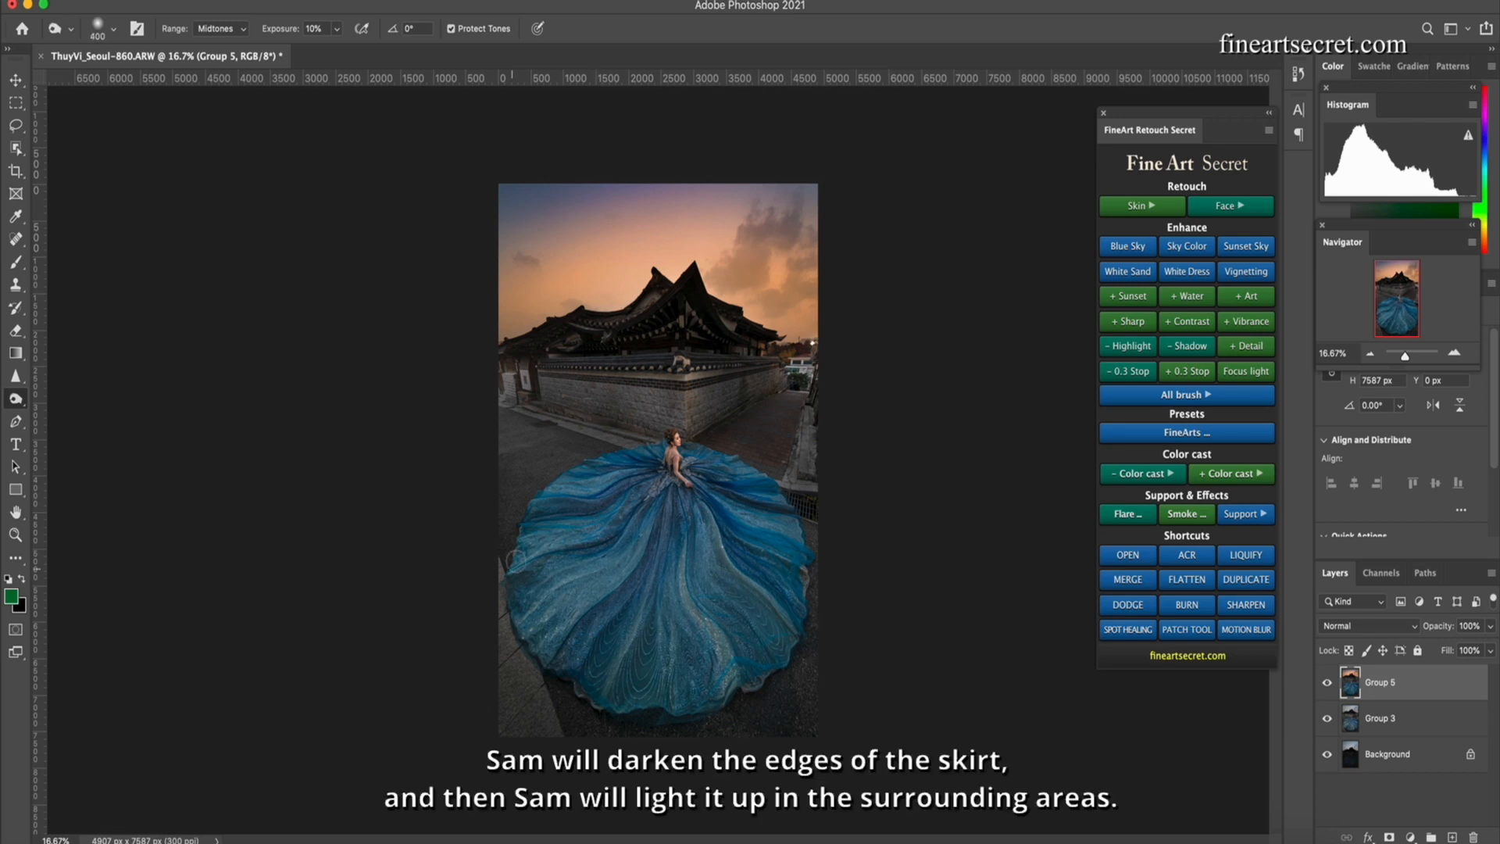
Dodge the folds of the skirt at 10% exposure in the midtones, using a 150 px brush and larger sizes
click(1127, 605)
key(bracketleft)
drag(572, 501, 607, 498)
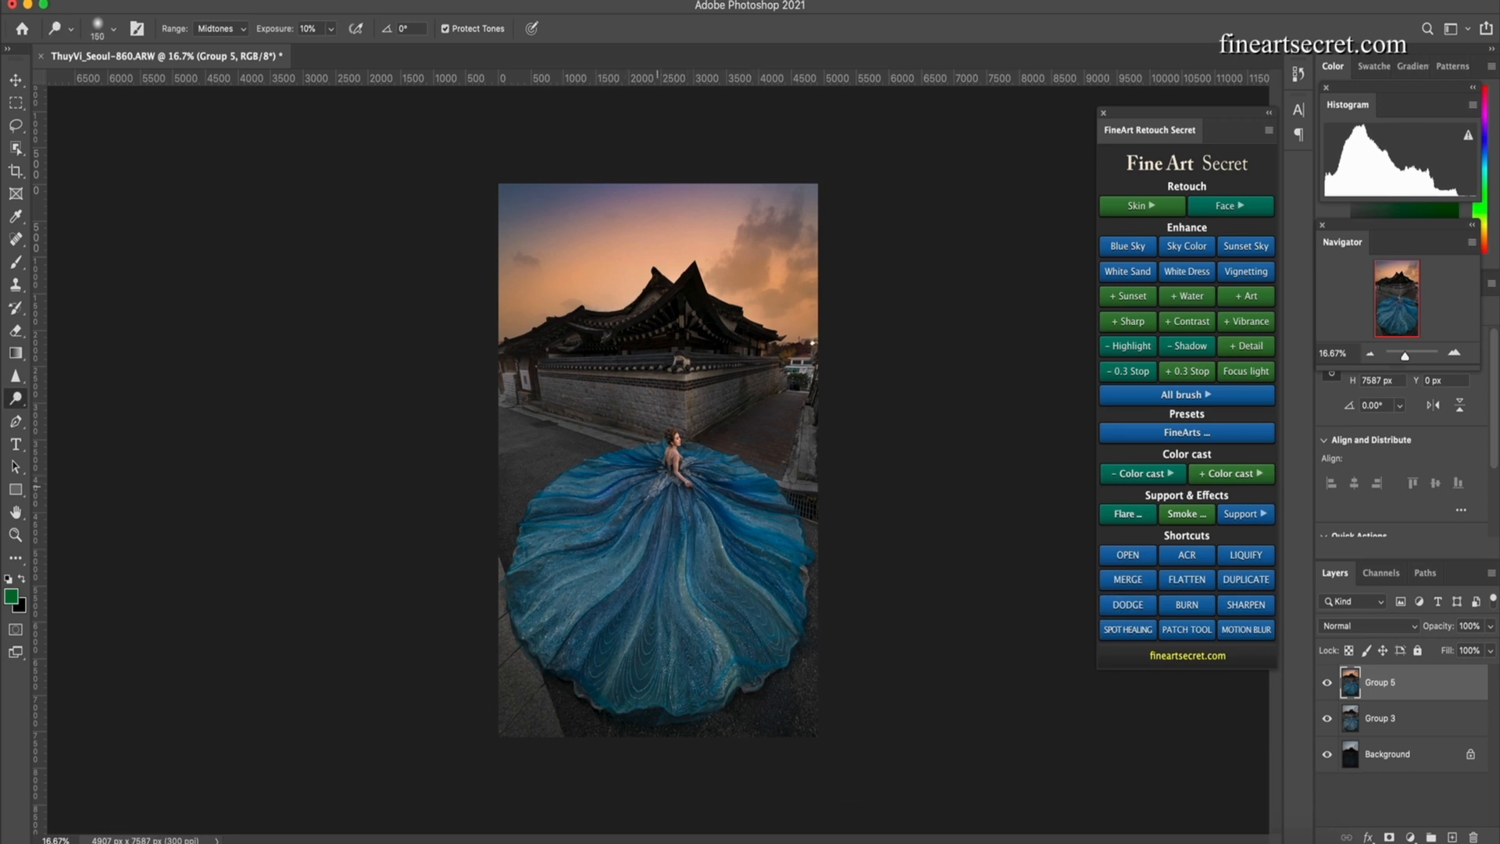
key(bracketright)
key(bracketright)
key(bracketright)
key(bracketright)
drag(541, 450, 532, 455)
key(bracketleft)
key(bracketleft)
key(bracketleft)
key(bracketleft)
key(bracketleft)
key(bracketleft)
key(bracketleft)
key(bracketleft)
key(bracketleft)
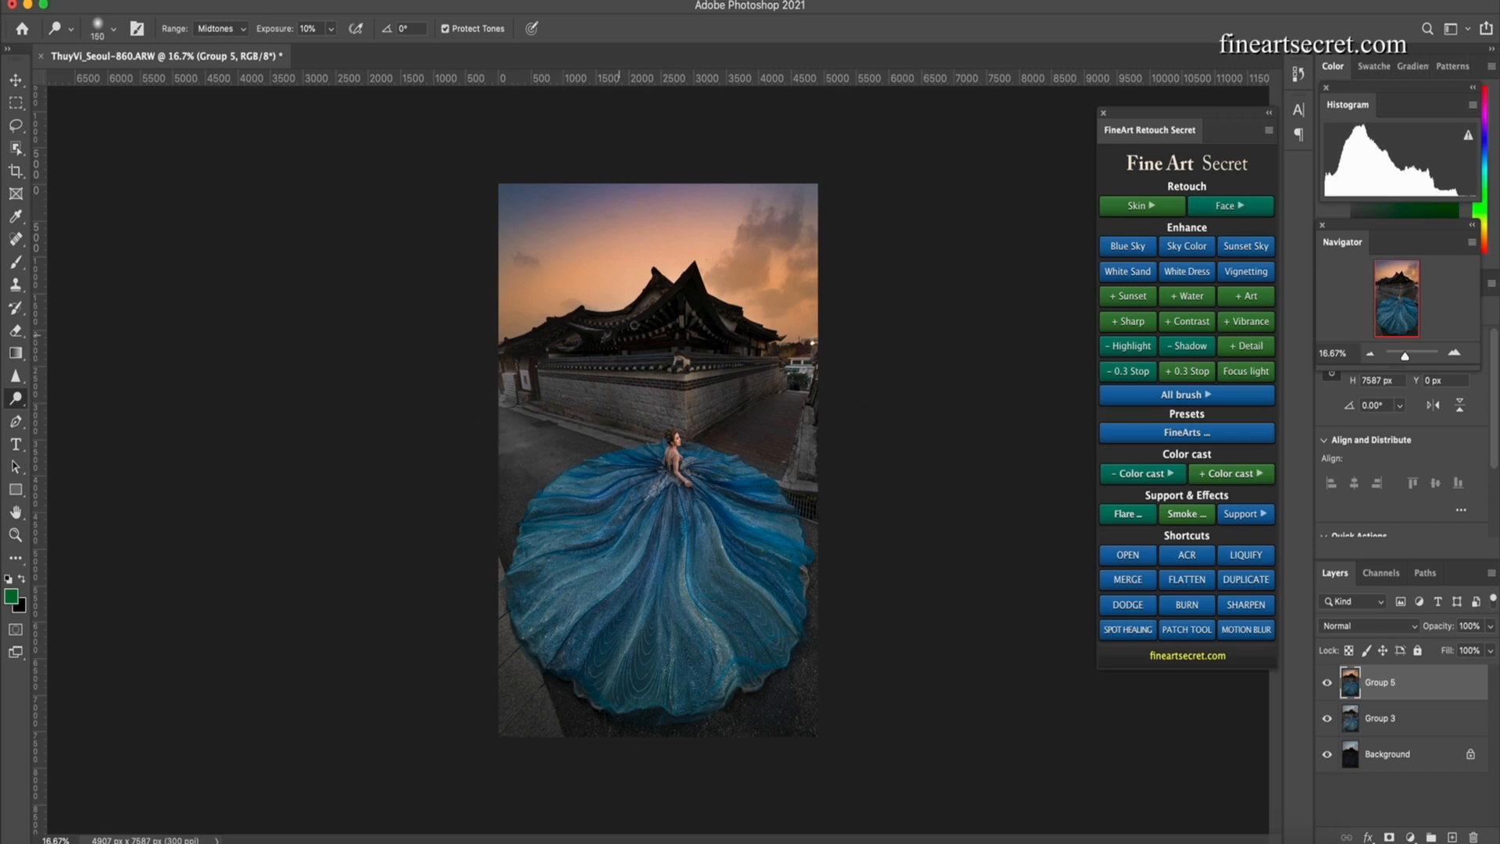
Compare the picture with and without Group 5 to check the dodging and burning
click(1327, 683)
click(1327, 683)
click(1327, 683)
click(1327, 683)
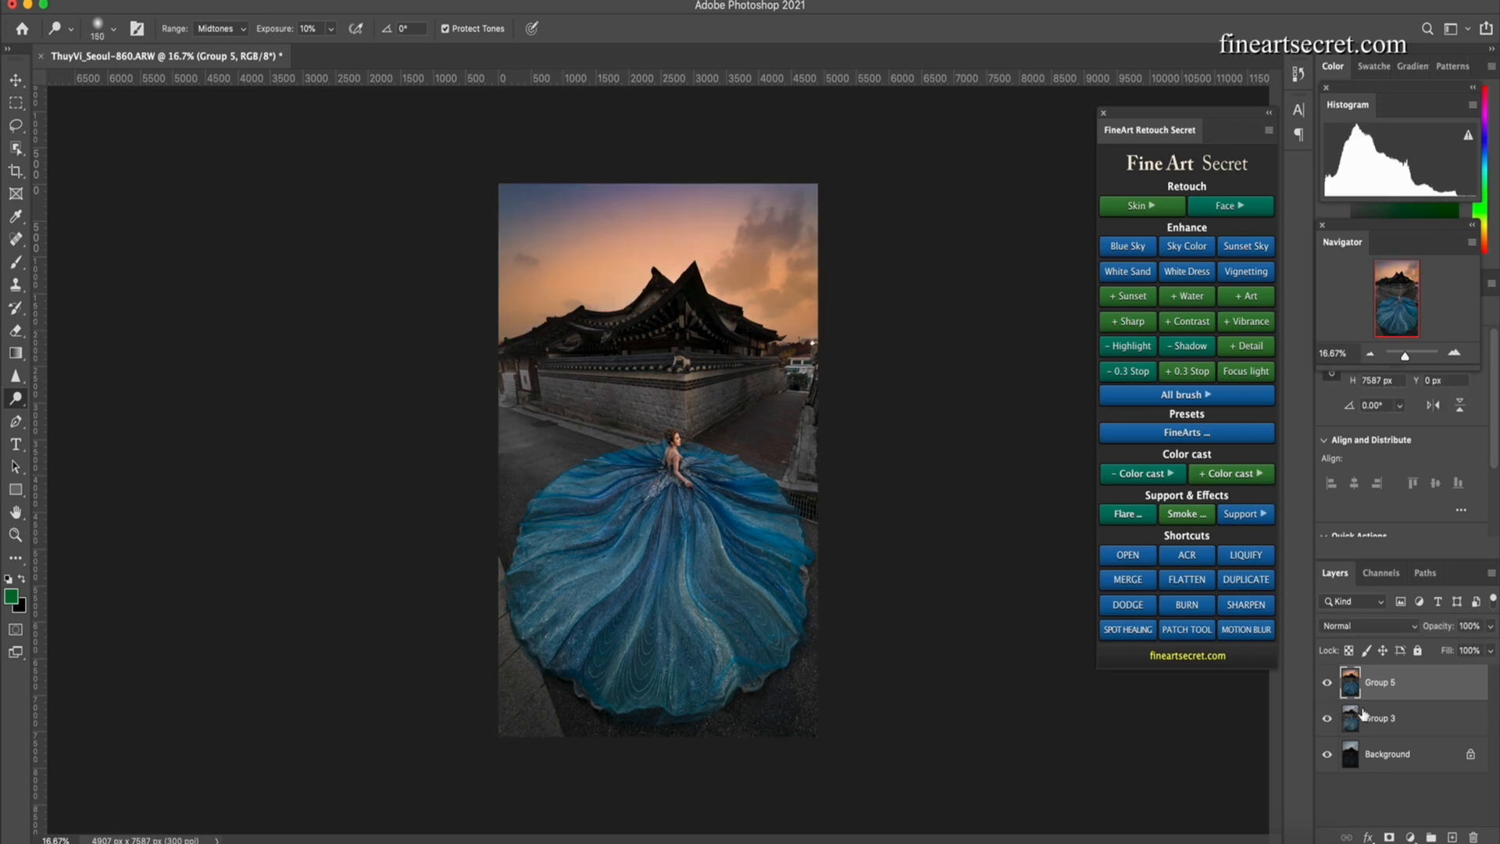
Group the Group 5 and Group 3 layers and compare the finished edit with the original photo
shift+click(1411, 717)
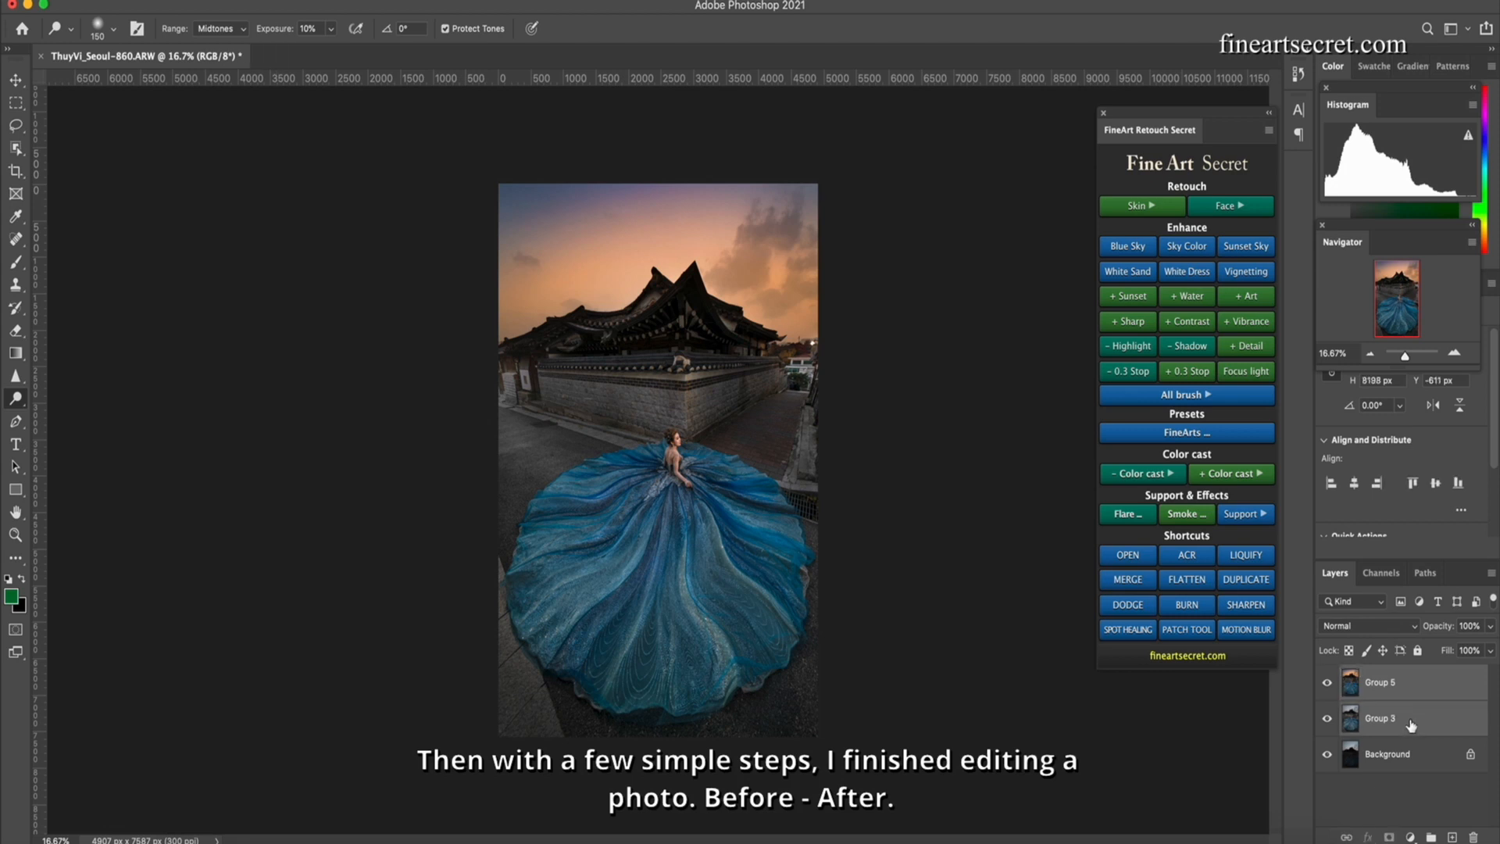
key(super+g)
click(1328, 676)
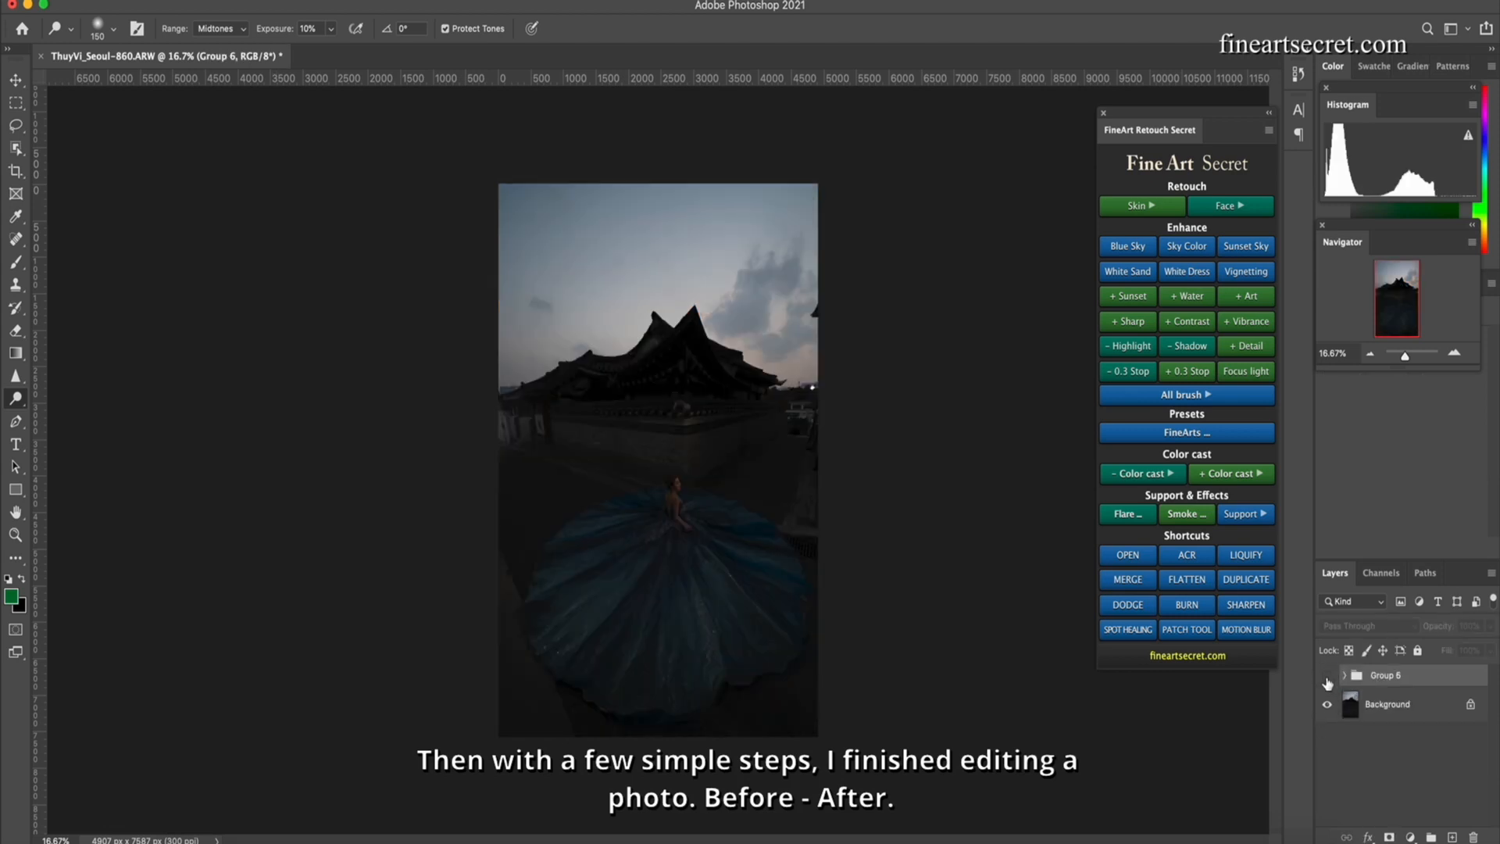
click(1327, 677)
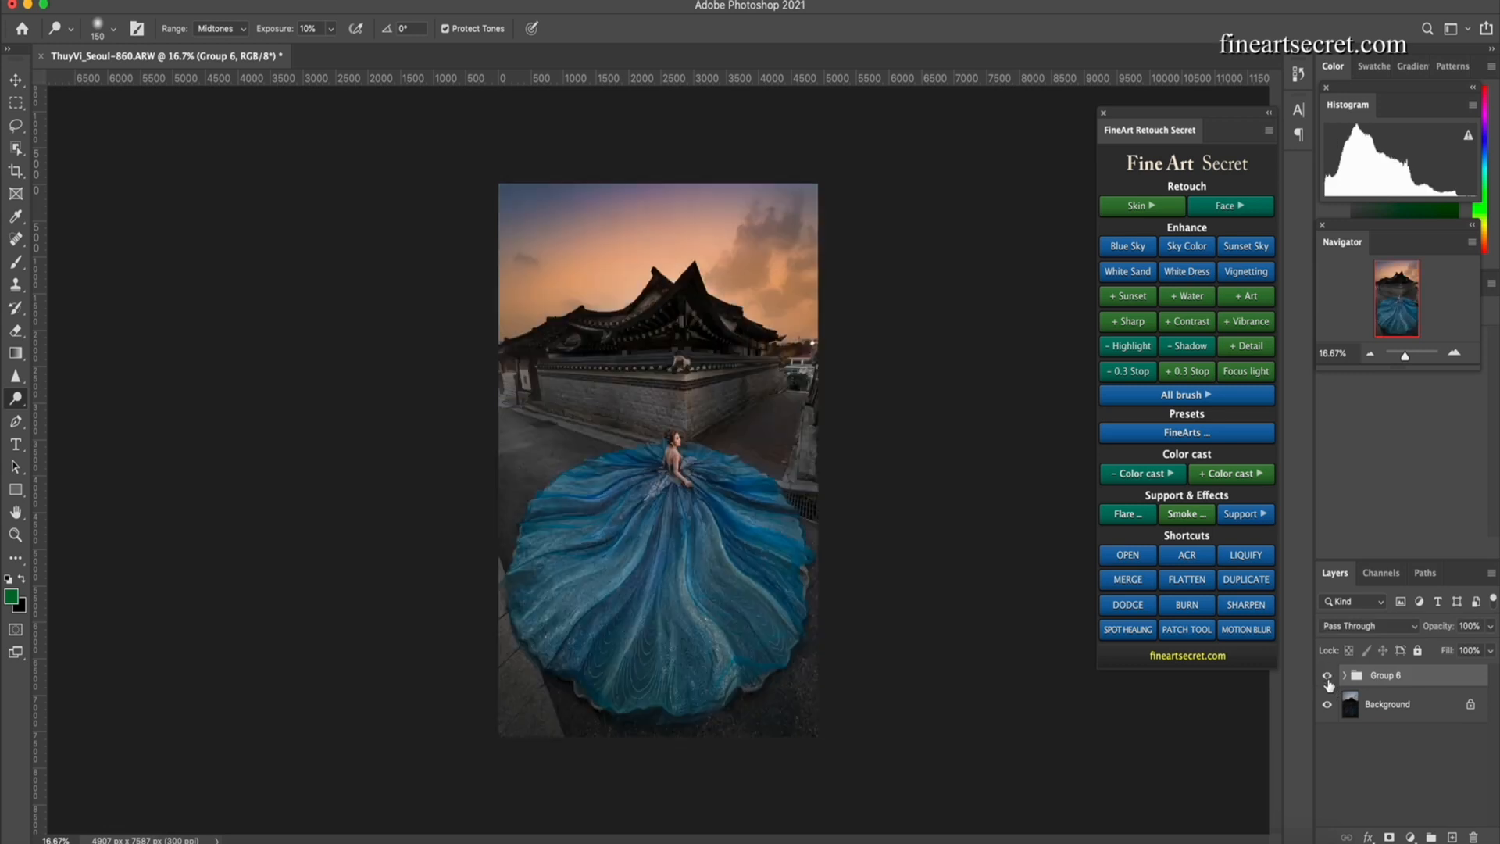